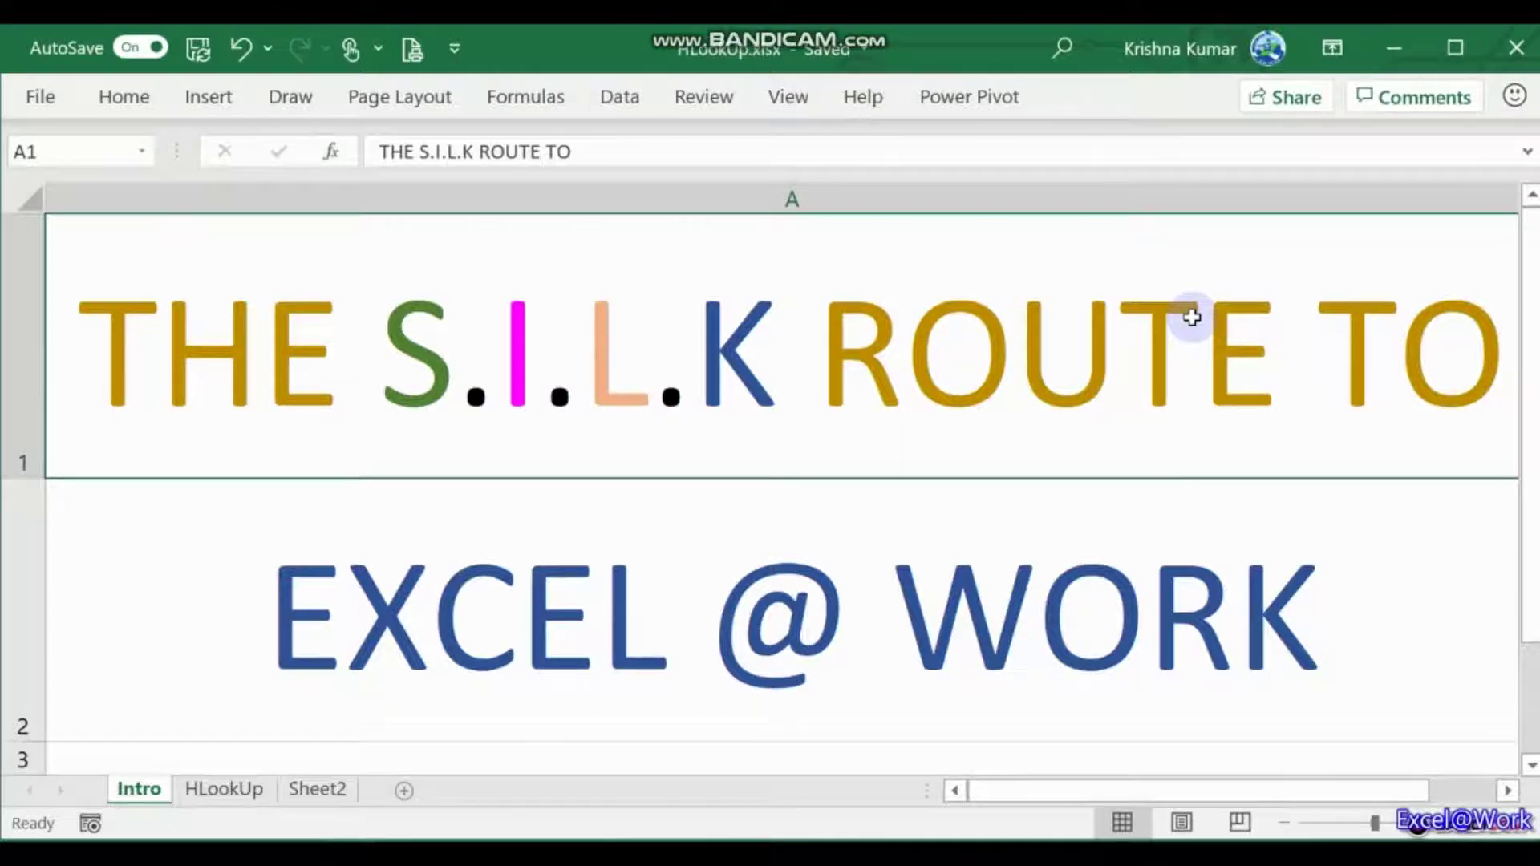
Step: Open the HLookUp sheet and review the quarterly sales table with its Sales of Pens lookup
{"action": "key", "text": "ctrl+Page_Down"}
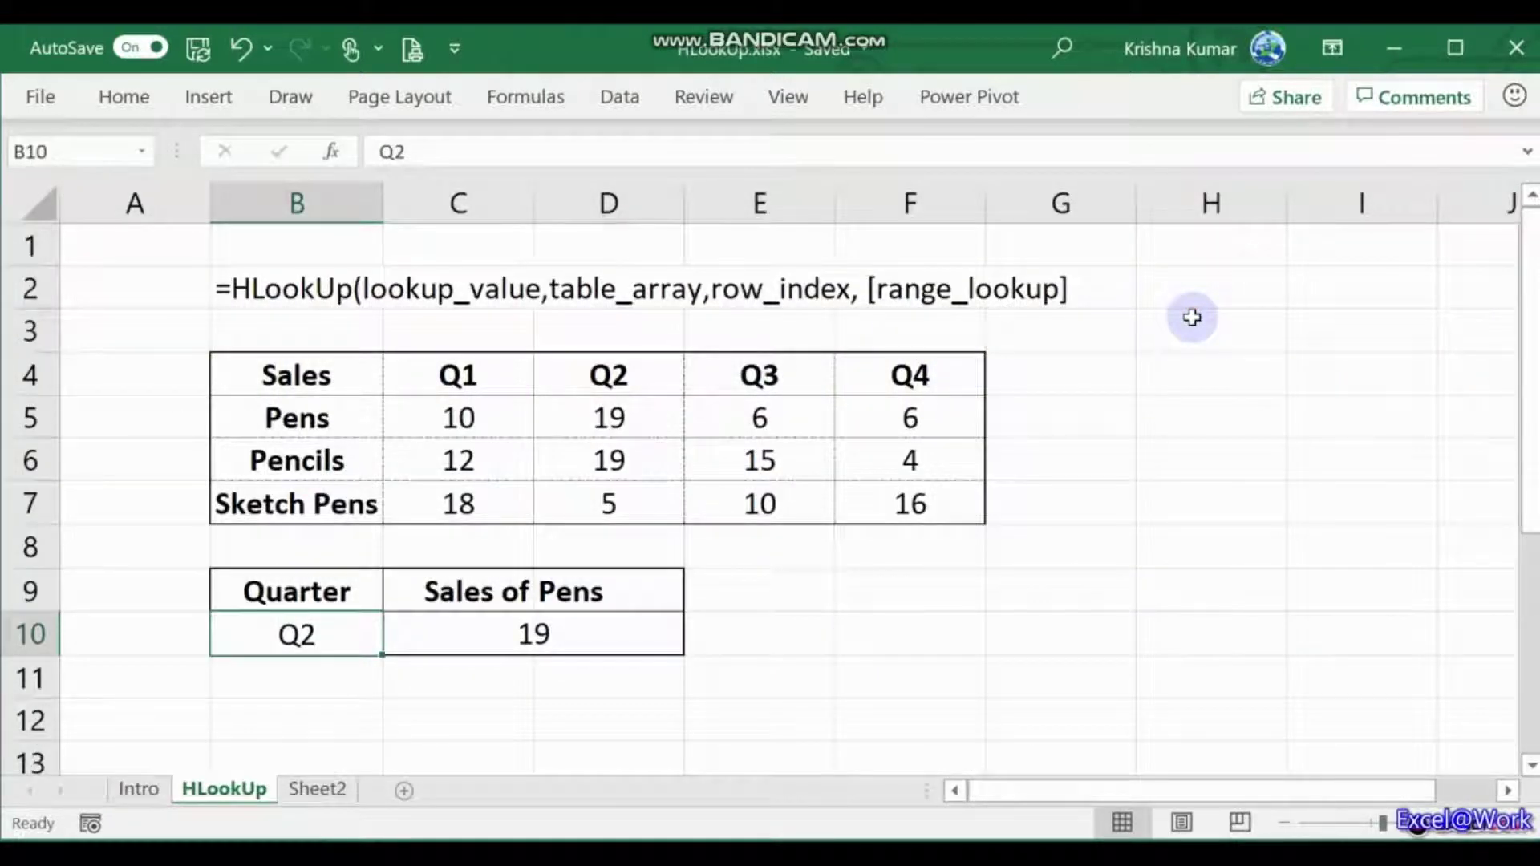
{"action": "key", "text": "Down"}
{"action": "key", "text": "Up"}
{"action": "key", "text": "Up"}
{"action": "key", "text": "Up"}
{"action": "key", "text": "Up"}
{"action": "key", "text": "Up"}
{"action": "key", "text": "Up"}
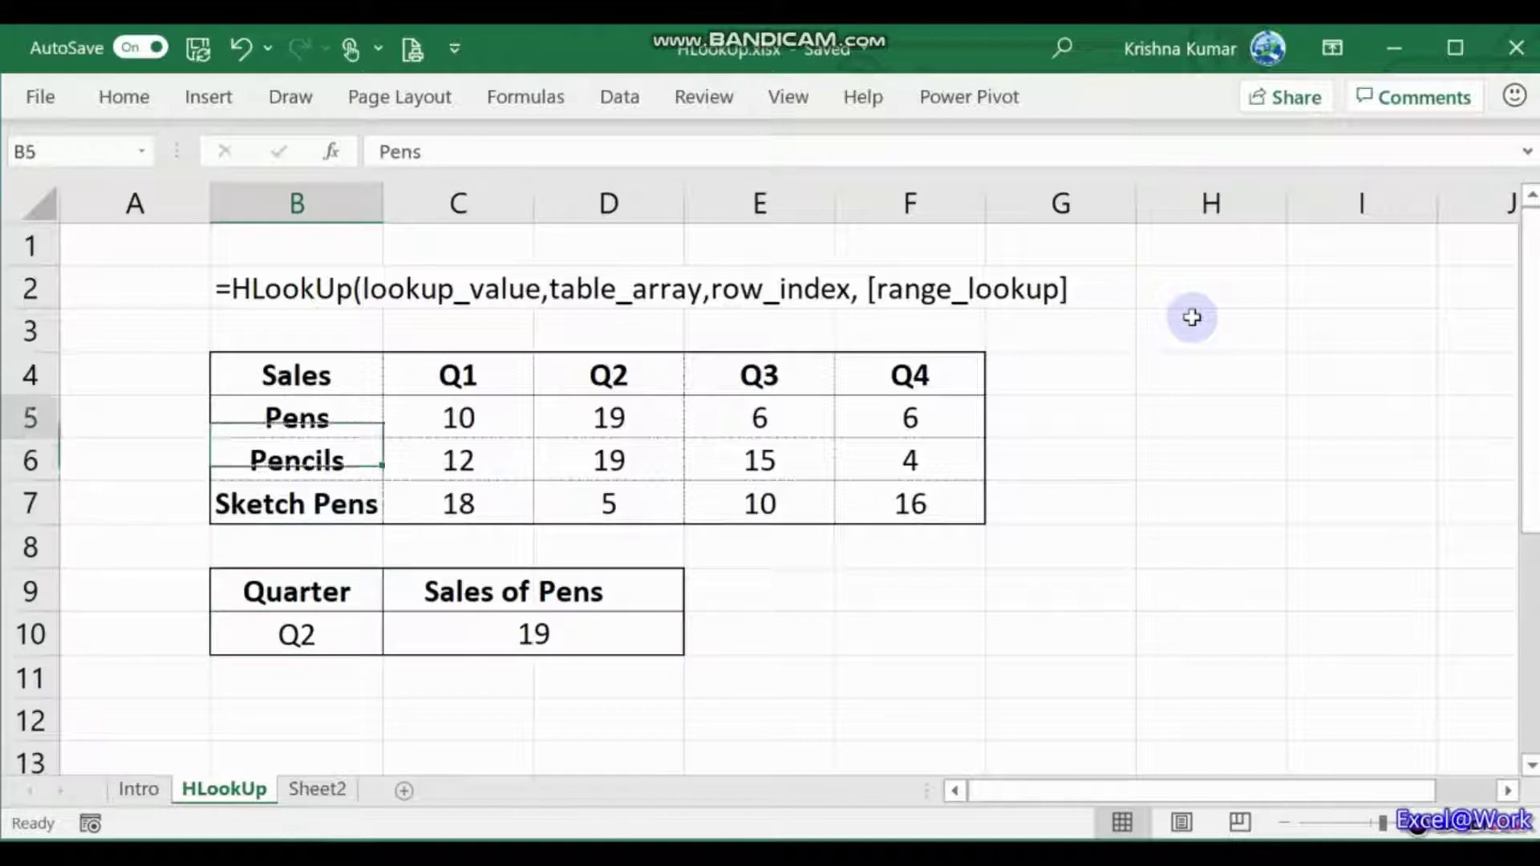
{"action": "key", "text": "Up"}
{"action": "key", "text": "Down"}
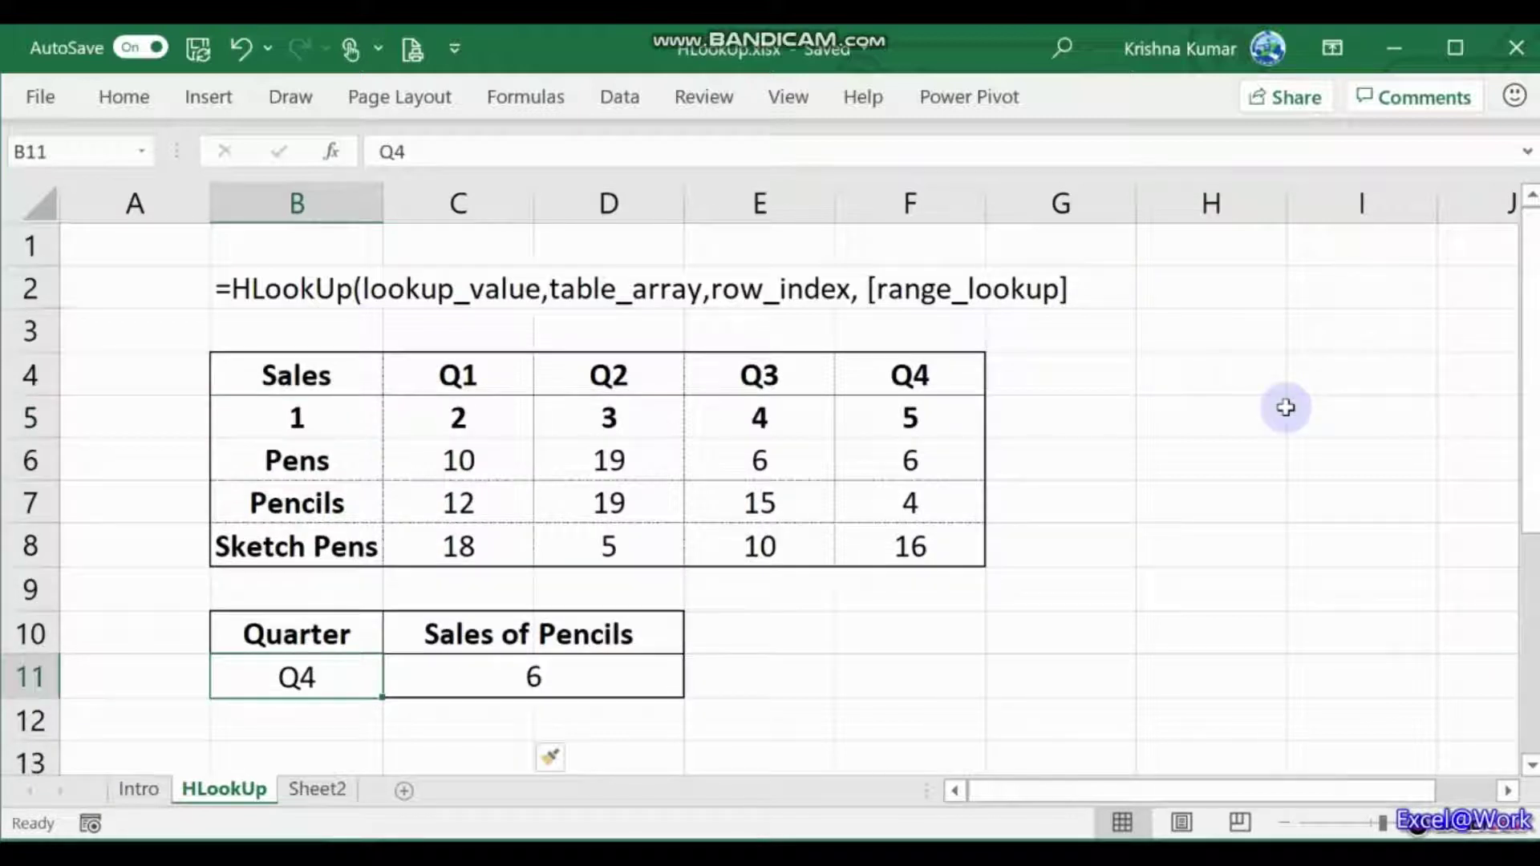
Step: Examine the number row inserted beneath the quarter headings of the sales table
{"action": "key", "text": "Up"}
{"action": "key", "text": "Up"}
{"action": "key", "text": "Up"}
{"action": "key", "text": "Up"}
{"action": "key", "text": "Up"}
{"action": "key", "text": "Up"}
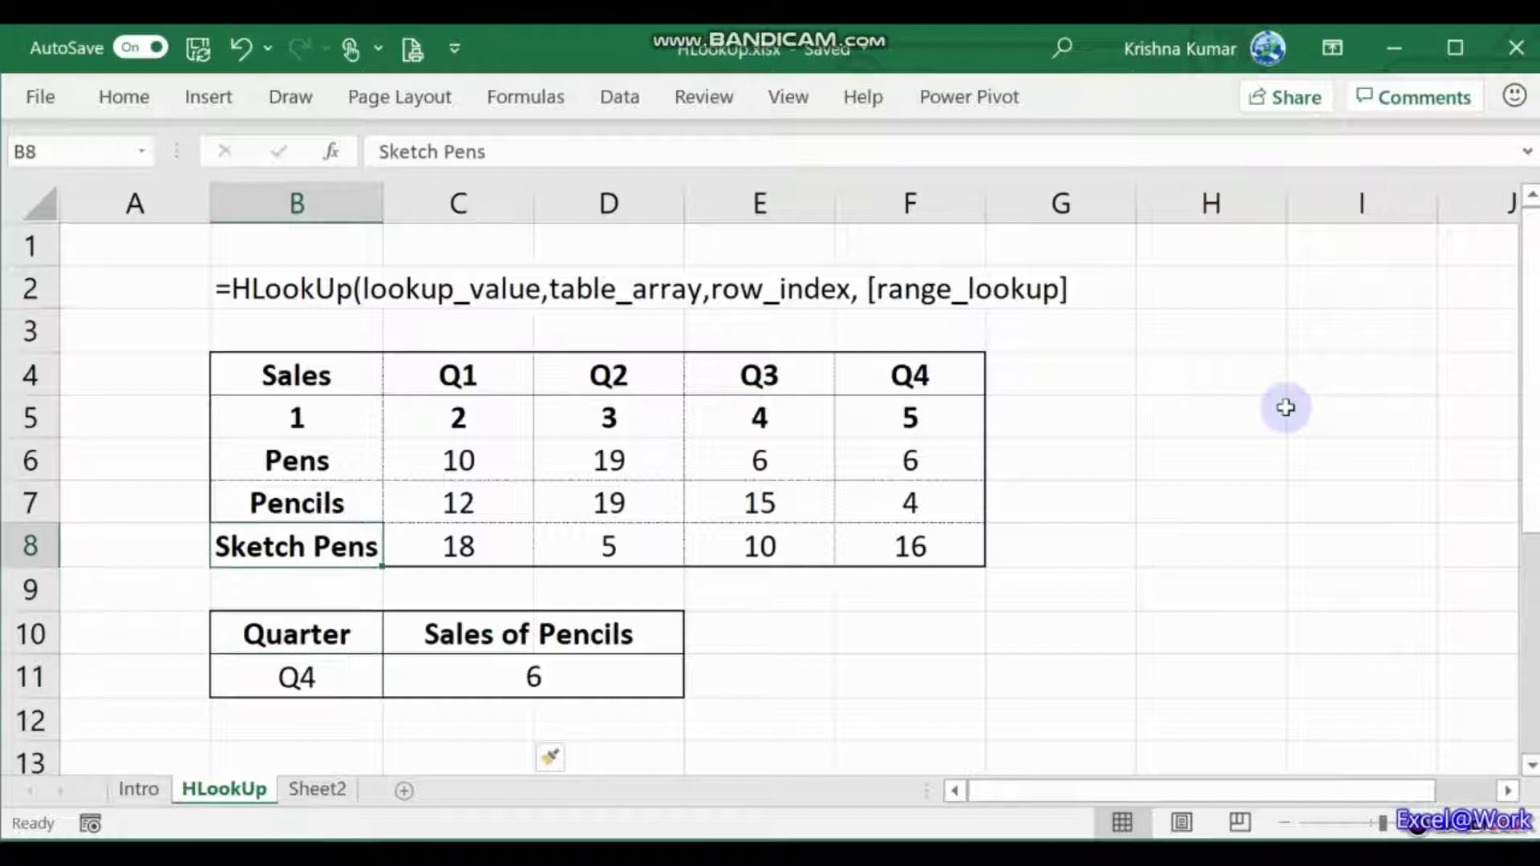
{"action": "key", "text": "Right"}
{"action": "key", "text": "Right"}
{"action": "key", "text": "Right"}
{"action": "key", "text": "Right"}
{"action": "key", "text": "Left"}
{"action": "key", "text": "Left"}
{"action": "key", "text": "Left"}
{"action": "key", "text": "Left"}
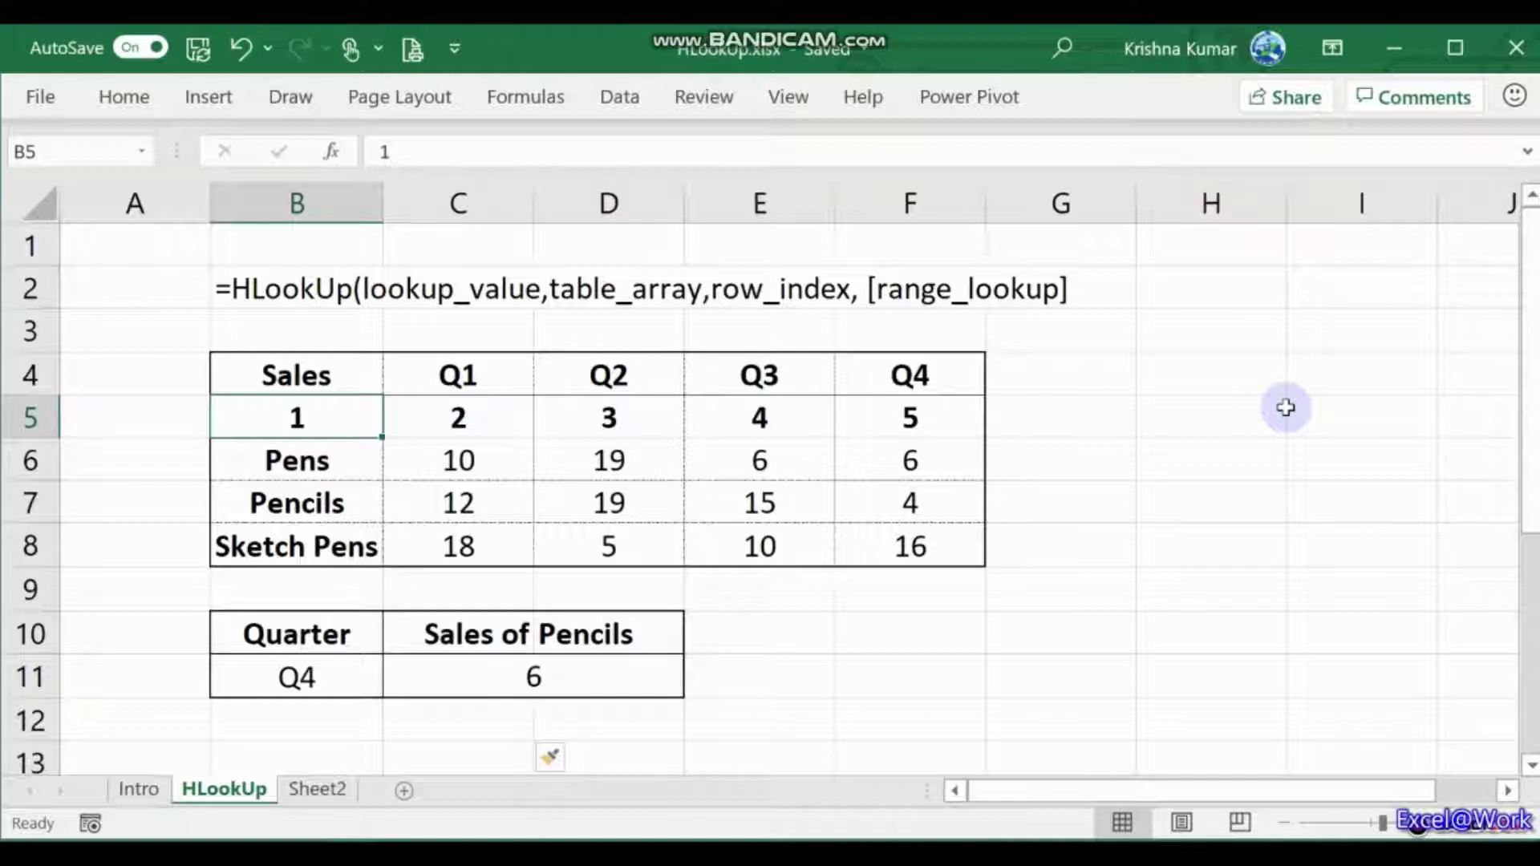
Step: Examine the row labels in column B of the sales table, from Sales to Sketch Pens
{"action": "key", "text": "Down"}
{"action": "key", "text": "Up"}
{"action": "key", "text": "Up"}
{"action": "key", "text": "Down"}
{"action": "key", "text": "Down"}
{"action": "key", "text": "Down"}
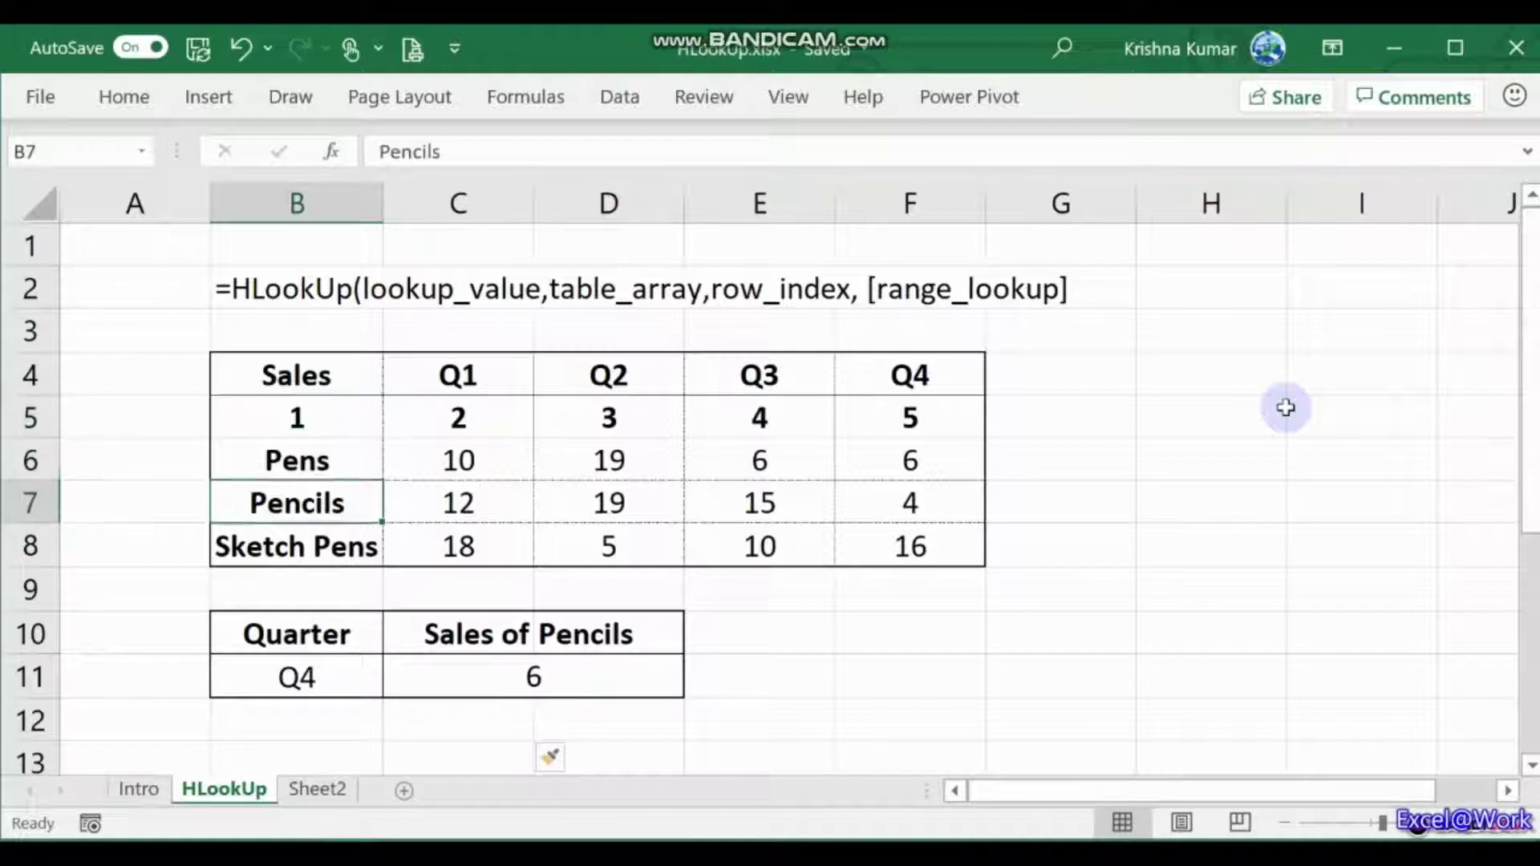
{"action": "key", "text": "Down"}
{"action": "key", "text": "Up"}
{"action": "key", "text": "Up"}
{"action": "key", "text": "Up"}
{"action": "key", "text": "Up"}
{"action": "key", "text": "Down"}
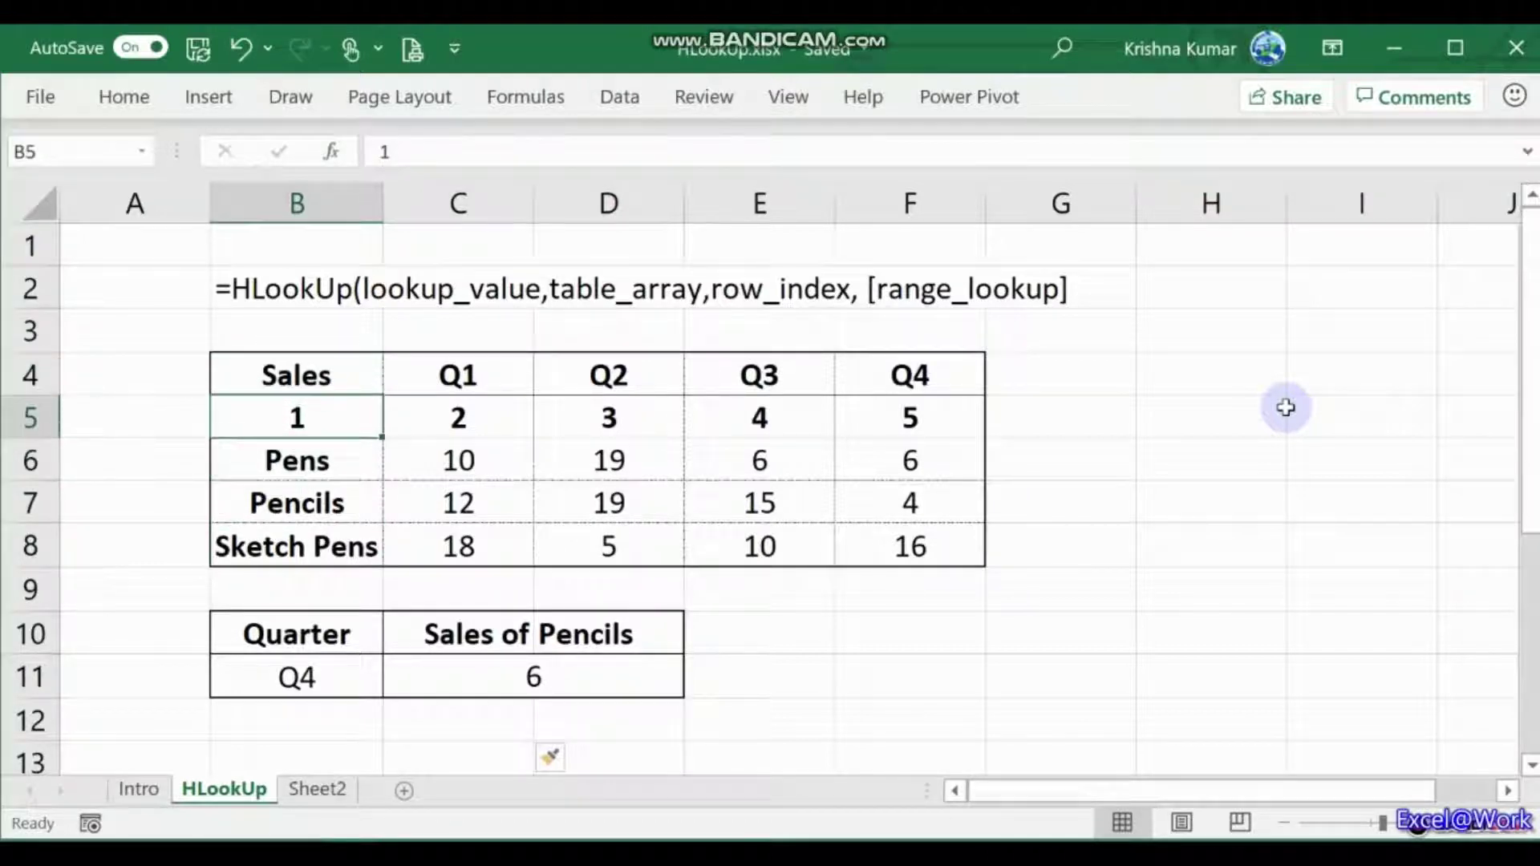
{"action": "key", "text": "Down"}
{"action": "key", "text": "Down"}
{"action": "key", "text": "Down"}
{"action": "key", "text": "Up"}
{"action": "key", "text": "Up"}
{"action": "key", "text": "Up"}
Step: Trace the column index numbers in row 5 from the Sales column across to the Q4 column
{"action": "key", "text": "Right"}
{"action": "key", "text": "Right"}
{"action": "key", "text": "Right"}
{"action": "key", "text": "Left"}
{"action": "key", "text": "Left"}
{"action": "key", "text": "Left"}
{"action": "key", "text": "Right"}
{"action": "key", "text": "Right"}
{"action": "key", "text": "Right"}
{"action": "key", "text": "Right"}
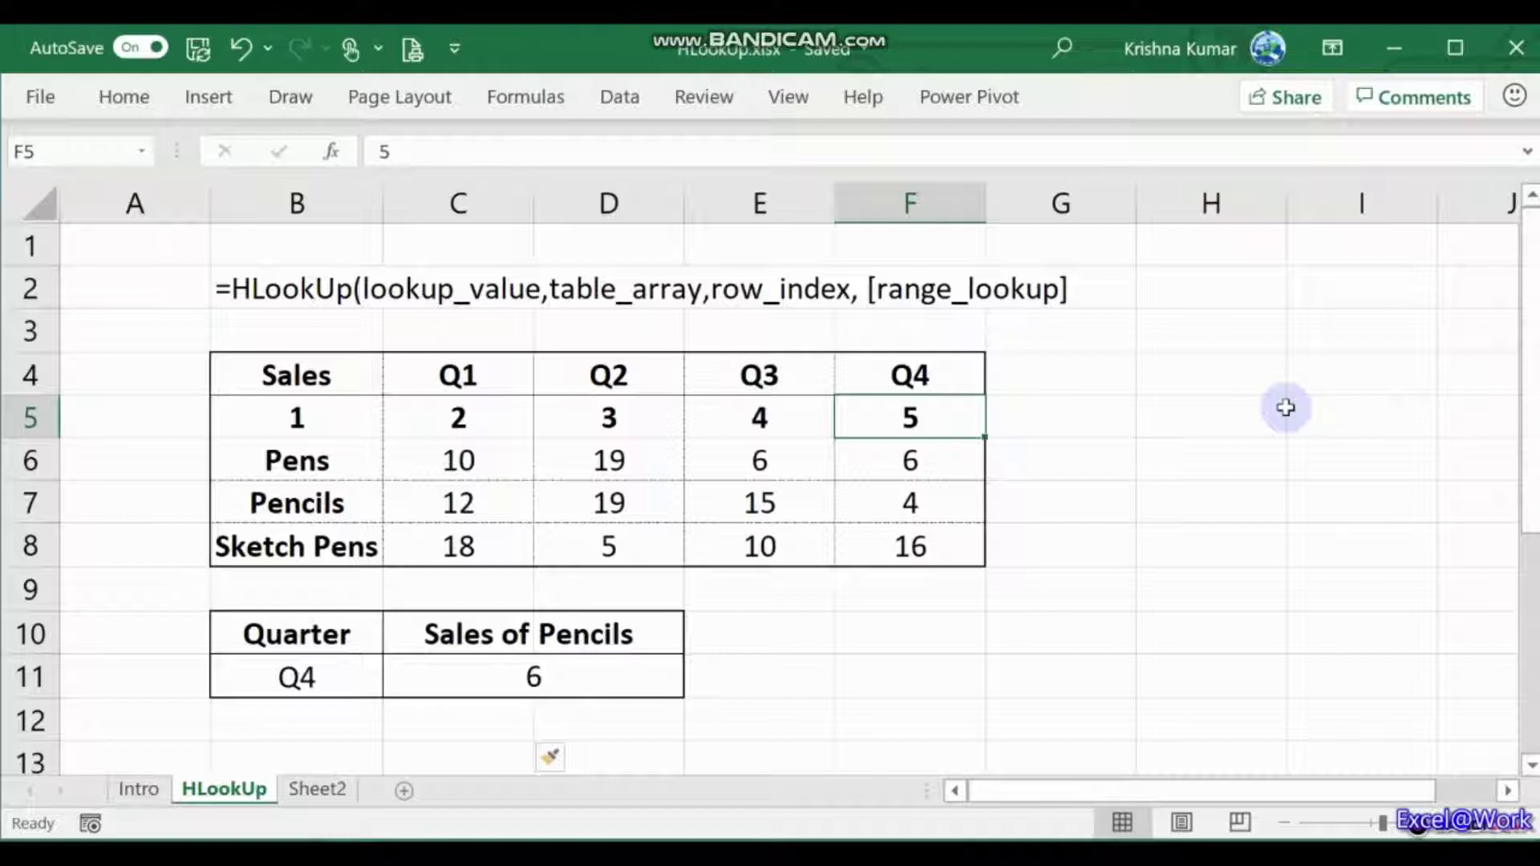
Step: Start an HLOOKUP formula in cell F10 with the quarter in B11 as its lookup value
{"action": "key", "text": "Down"}
{"action": "key", "text": "Down"}
{"action": "key", "text": "Down"}
{"action": "key", "text": "Down"}
{"action": "key", "text": "Down"}
{"action": "type", "text": "=hl"}
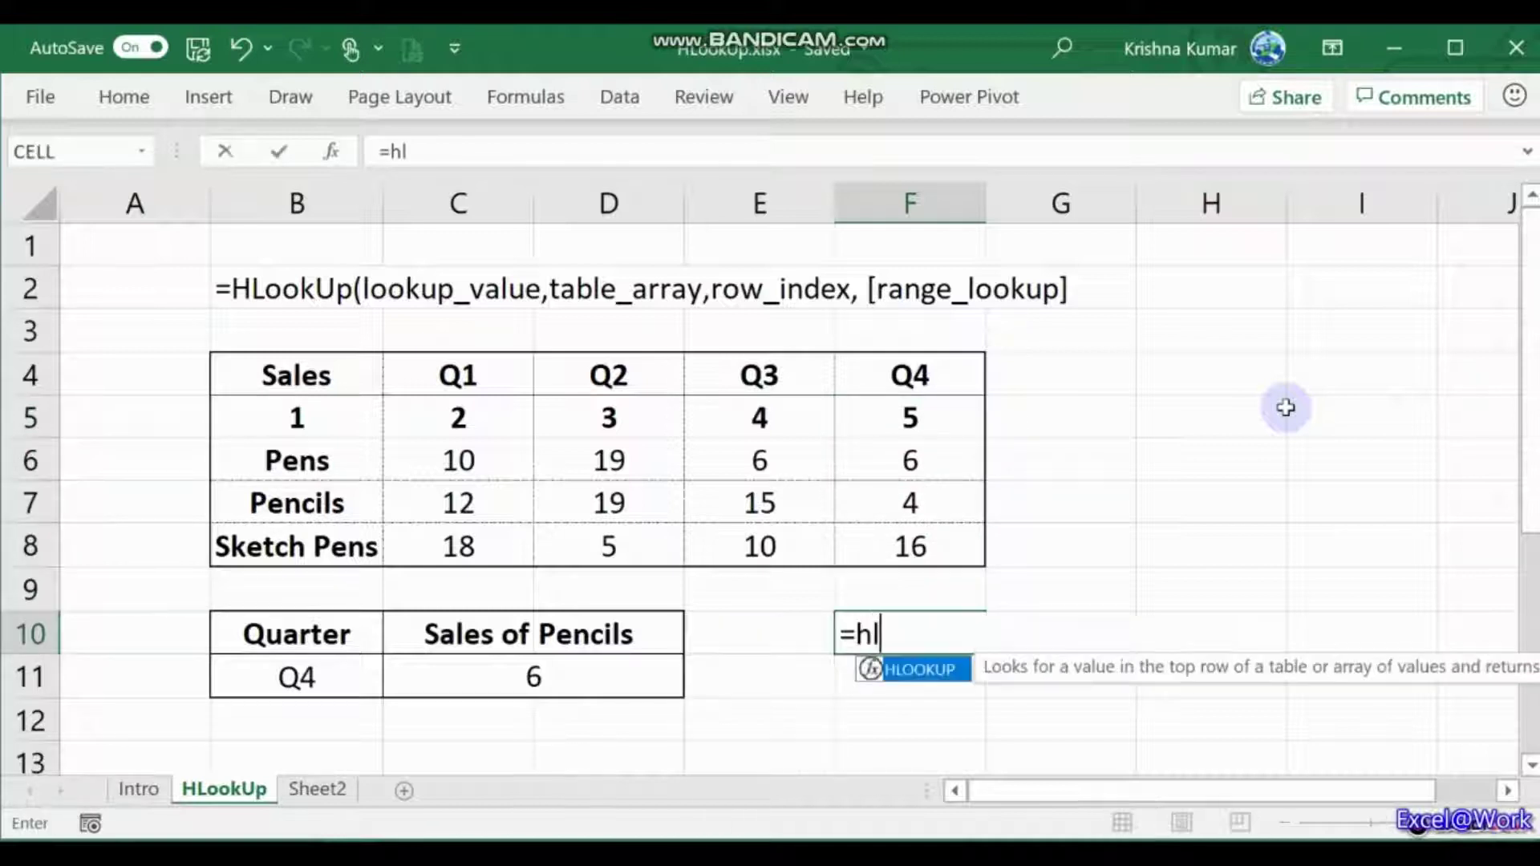
{"action": "type", "text": "ookup"}
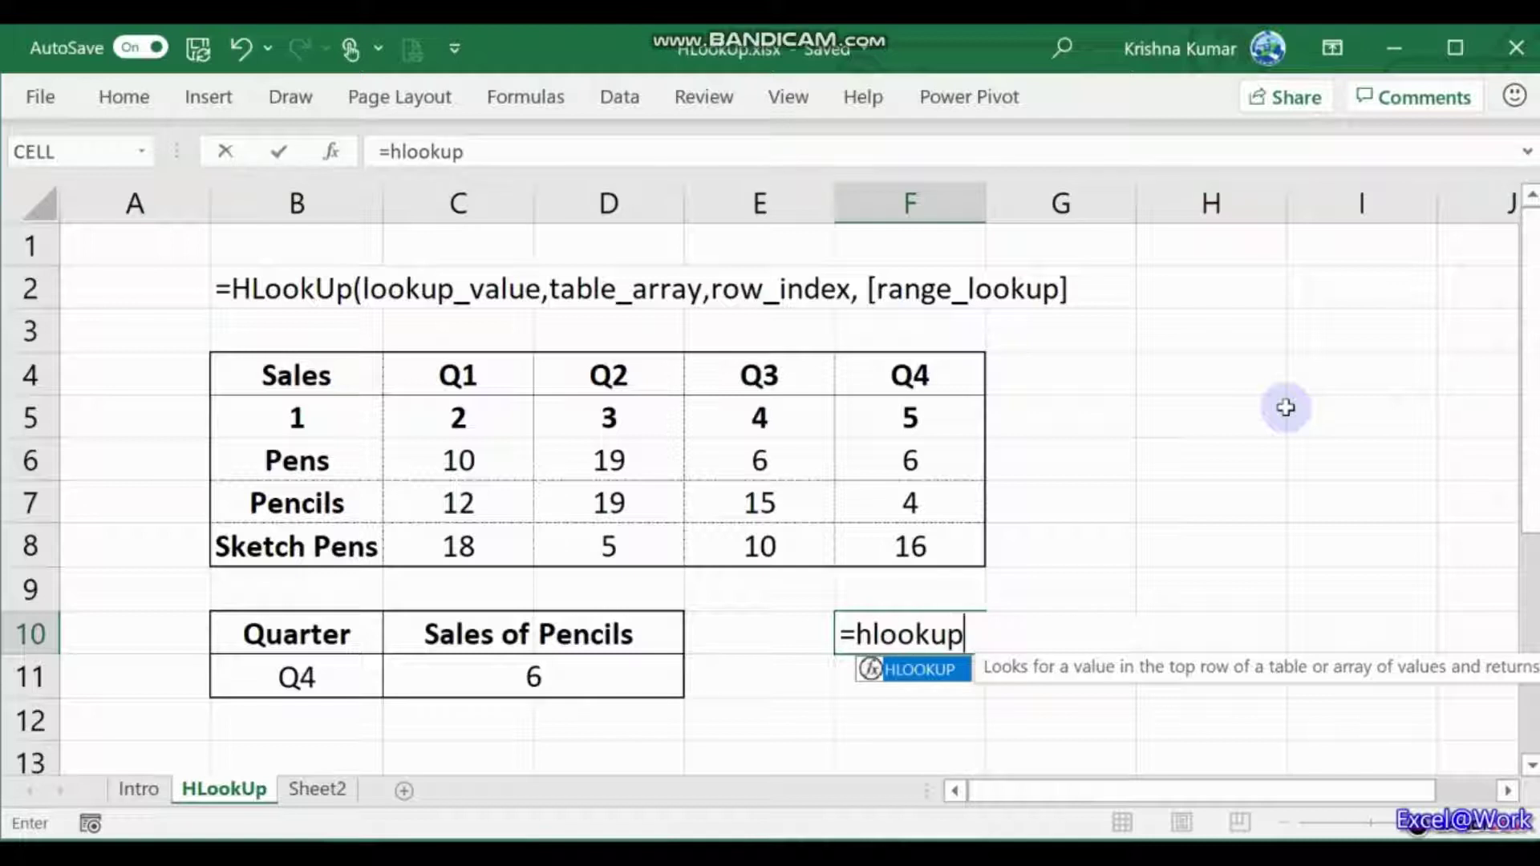
{"action": "type", "text": "("}
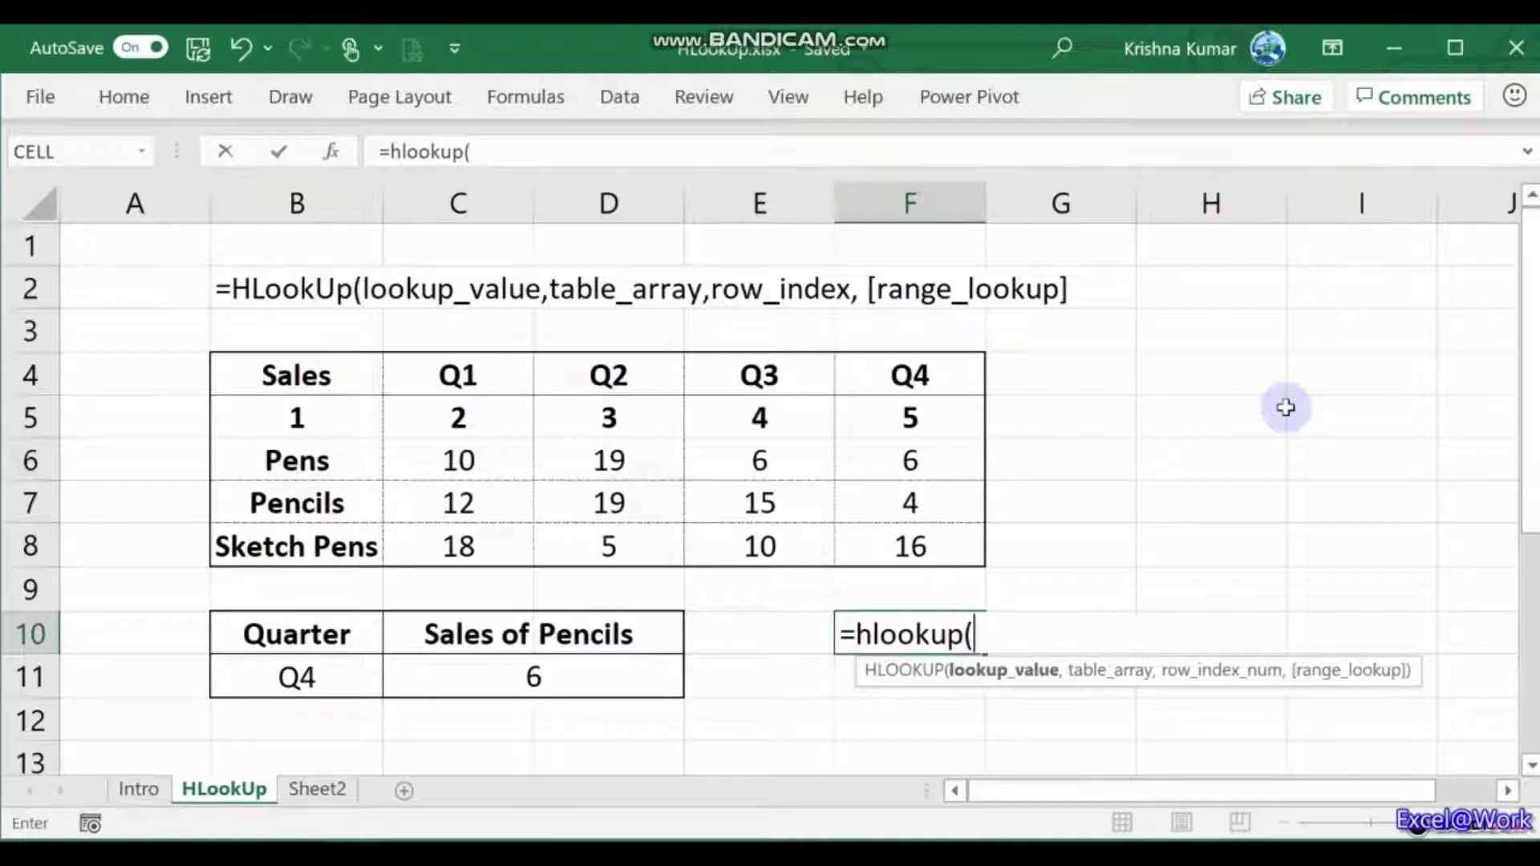
{"action": "key", "text": "Left"}
{"action": "key", "text": "Left"}
{"action": "key", "text": "Left"}
{"action": "key", "text": "Down"}
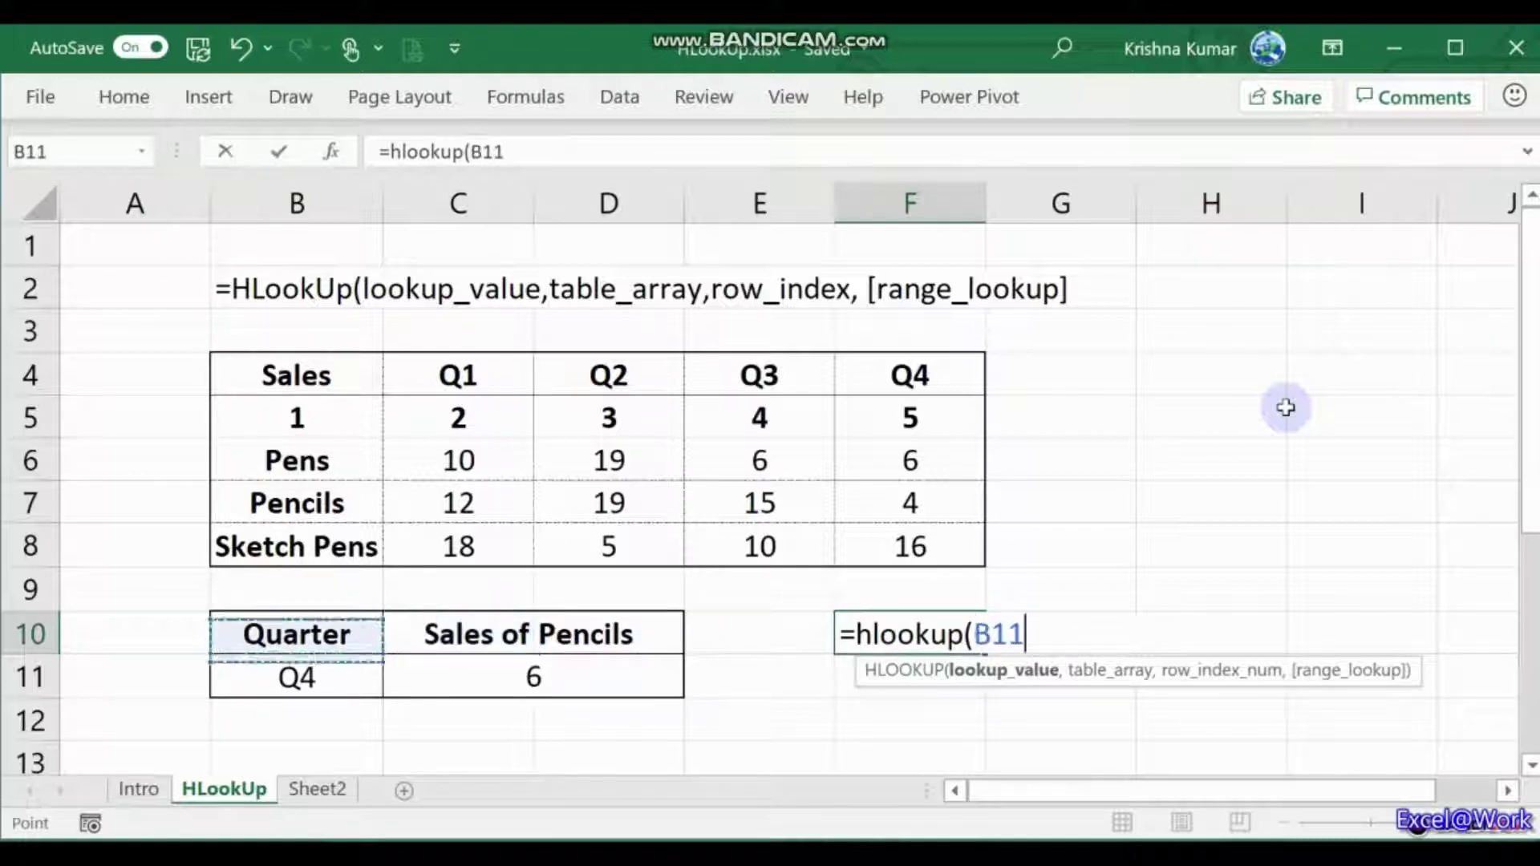
Step: Set the table array of the HLOOKUP formula to B4:F5
{"action": "type", "text": ","}
{"action": "key", "text": "Up"}
{"action": "key", "text": "Up"}
{"action": "key", "text": "Up"}
{"action": "key", "text": "Up"}
{"action": "key", "text": "Up"}
{"action": "key", "text": "Up"}
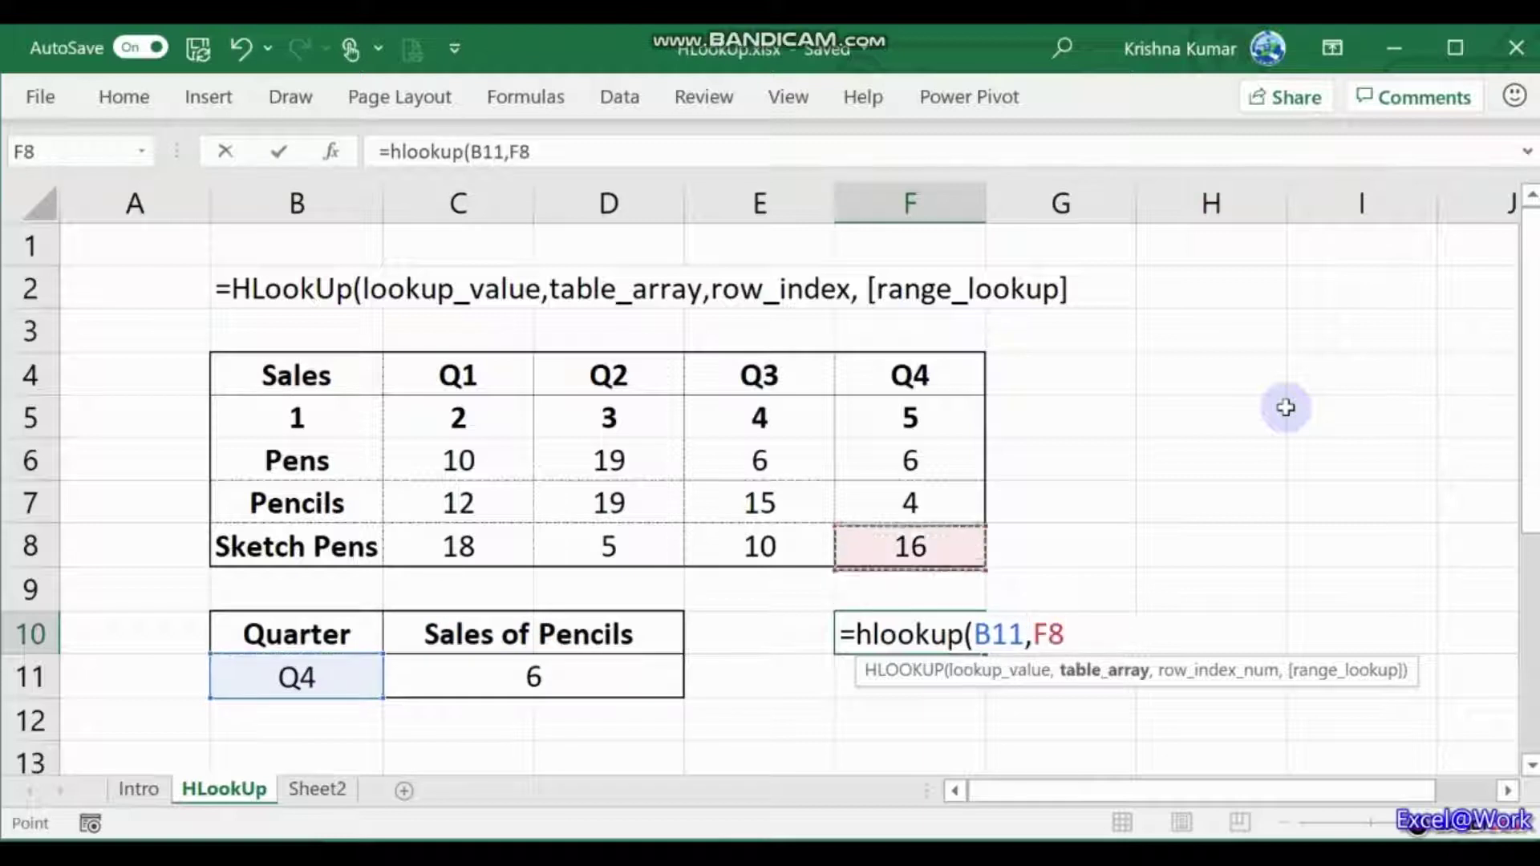
{"action": "key", "text": "Left"}
{"action": "key", "text": "Left"}
{"action": "key", "text": "Left"}
{"action": "key", "text": "Left"}
{"action": "key", "text": "shift+Down"}
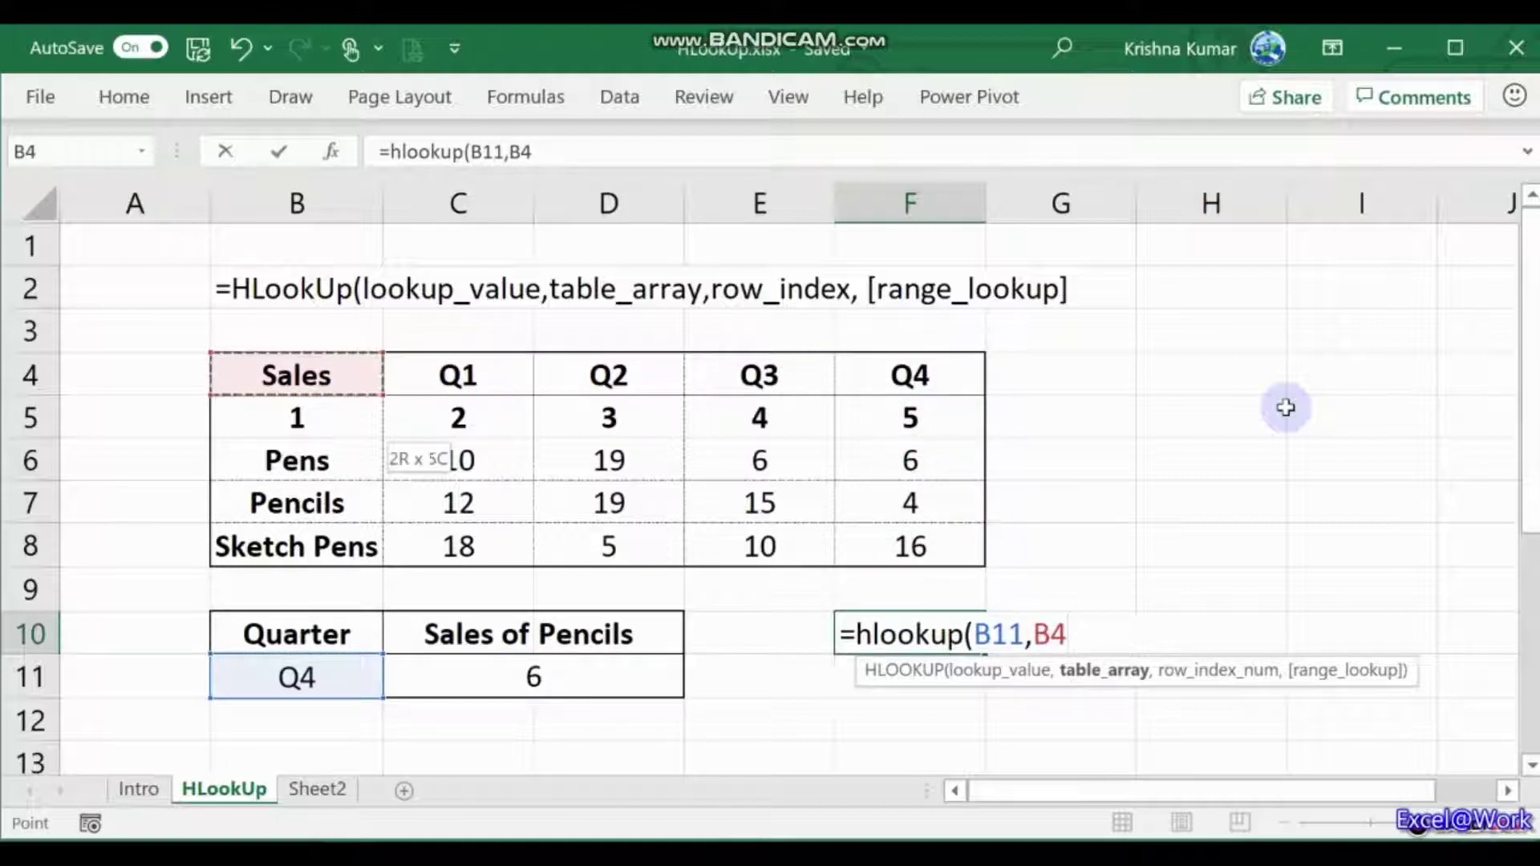
{"action": "key", "text": "shift+Right"}
{"action": "key", "text": "shift+Right"}
{"action": "key", "text": "shift+Right"}
{"action": "key", "text": "shift+Right"}
Step: Complete the HLOOKUP formula in F10 with row index 2 and exact match (FALSE)
{"action": "type", "text": ",2"}
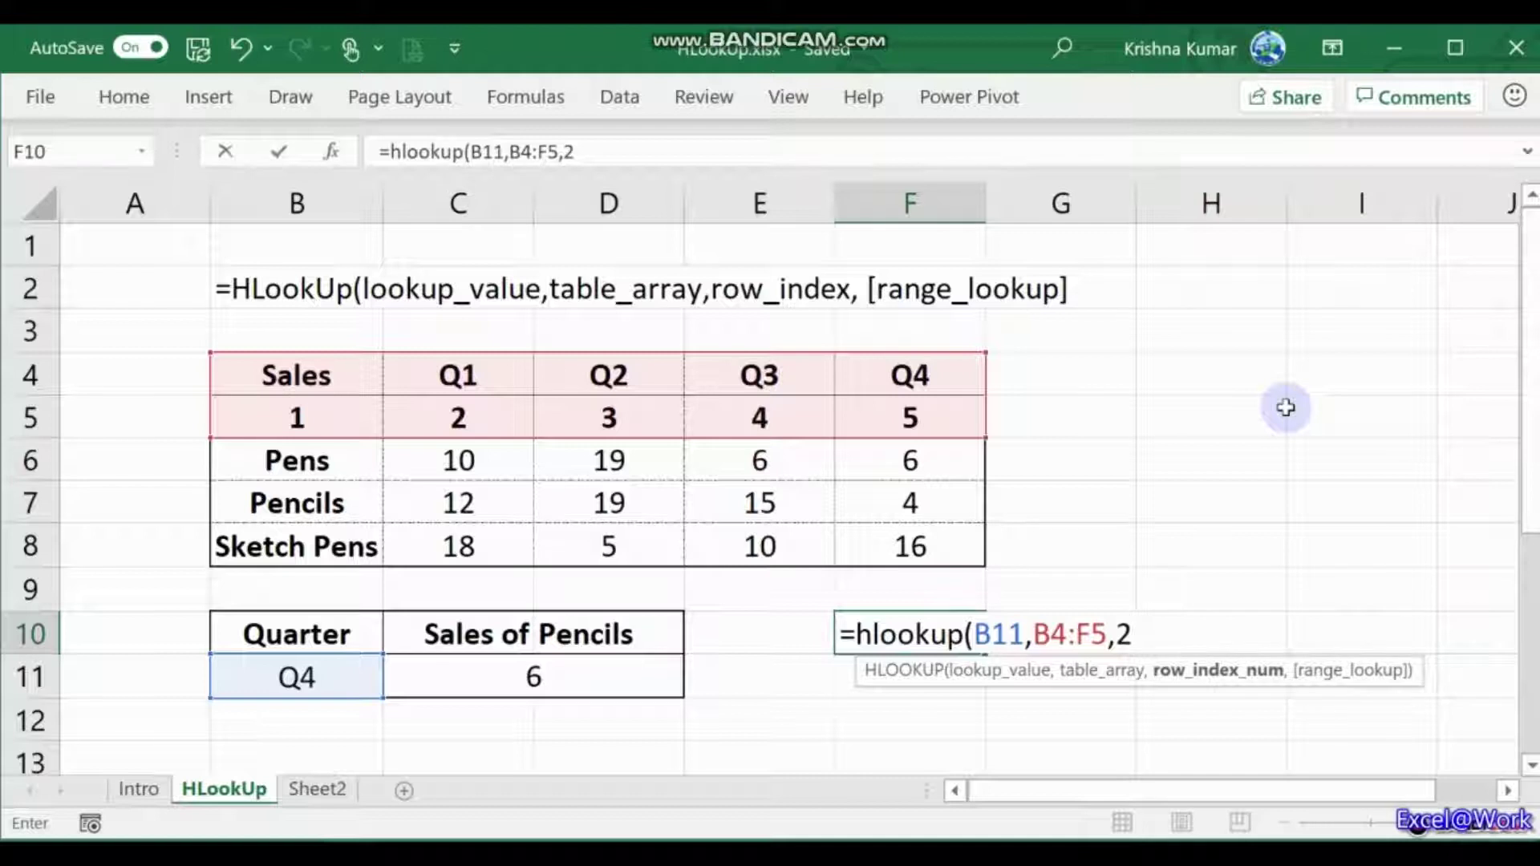
{"action": "type", "text": ","}
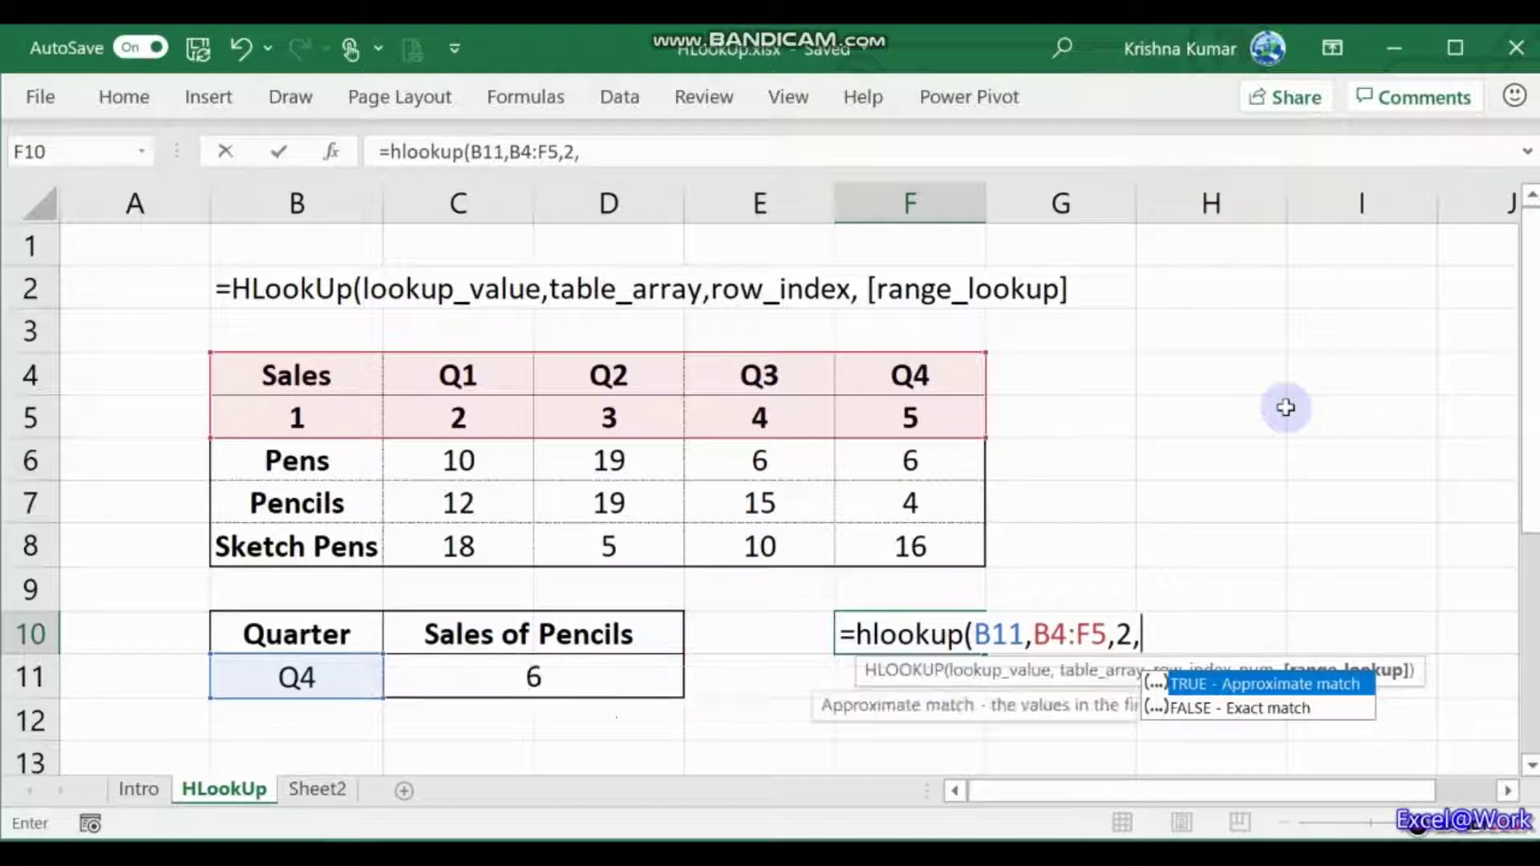
{"action": "key", "text": "Down"}
{"action": "key", "text": "Tab"}
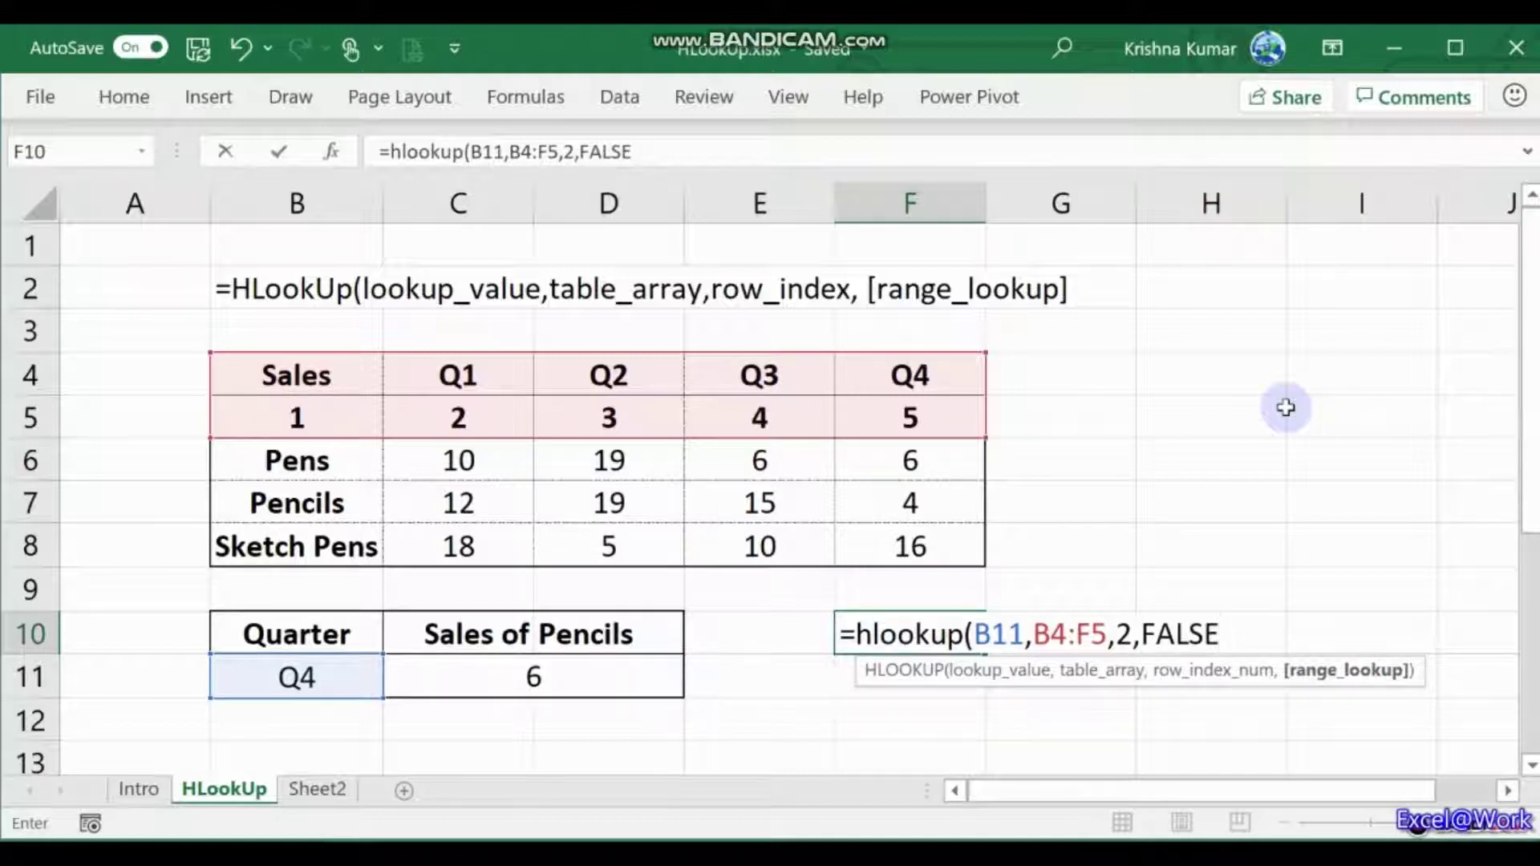
{"action": "type", "text": ")"}
{"action": "key", "text": "Return"}
{"action": "key", "text": "Up"}
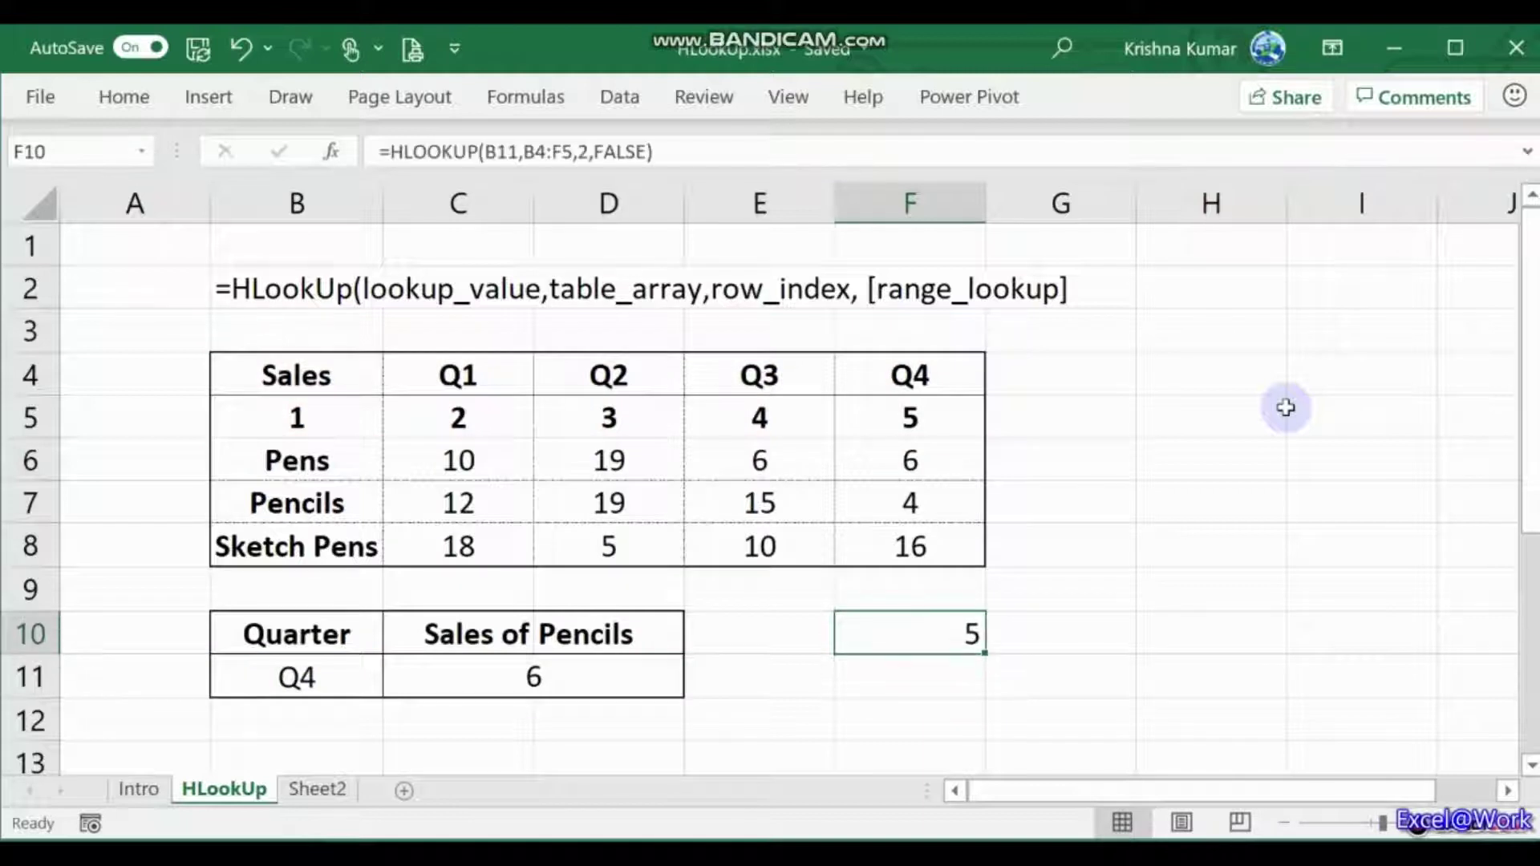
Step: Set the lookup quarter in cell B11 to q2
{"action": "key", "text": "Left"}
{"action": "key", "text": "Left"}
{"action": "key", "text": "Left"}
{"action": "key", "text": "Left"}
{"action": "key", "text": "Down"}
{"action": "key", "text": "Right"}
{"action": "key", "text": "Right"}
{"action": "key", "text": "Right"}
{"action": "key", "text": "Right"}
{"action": "key", "text": "Right"}
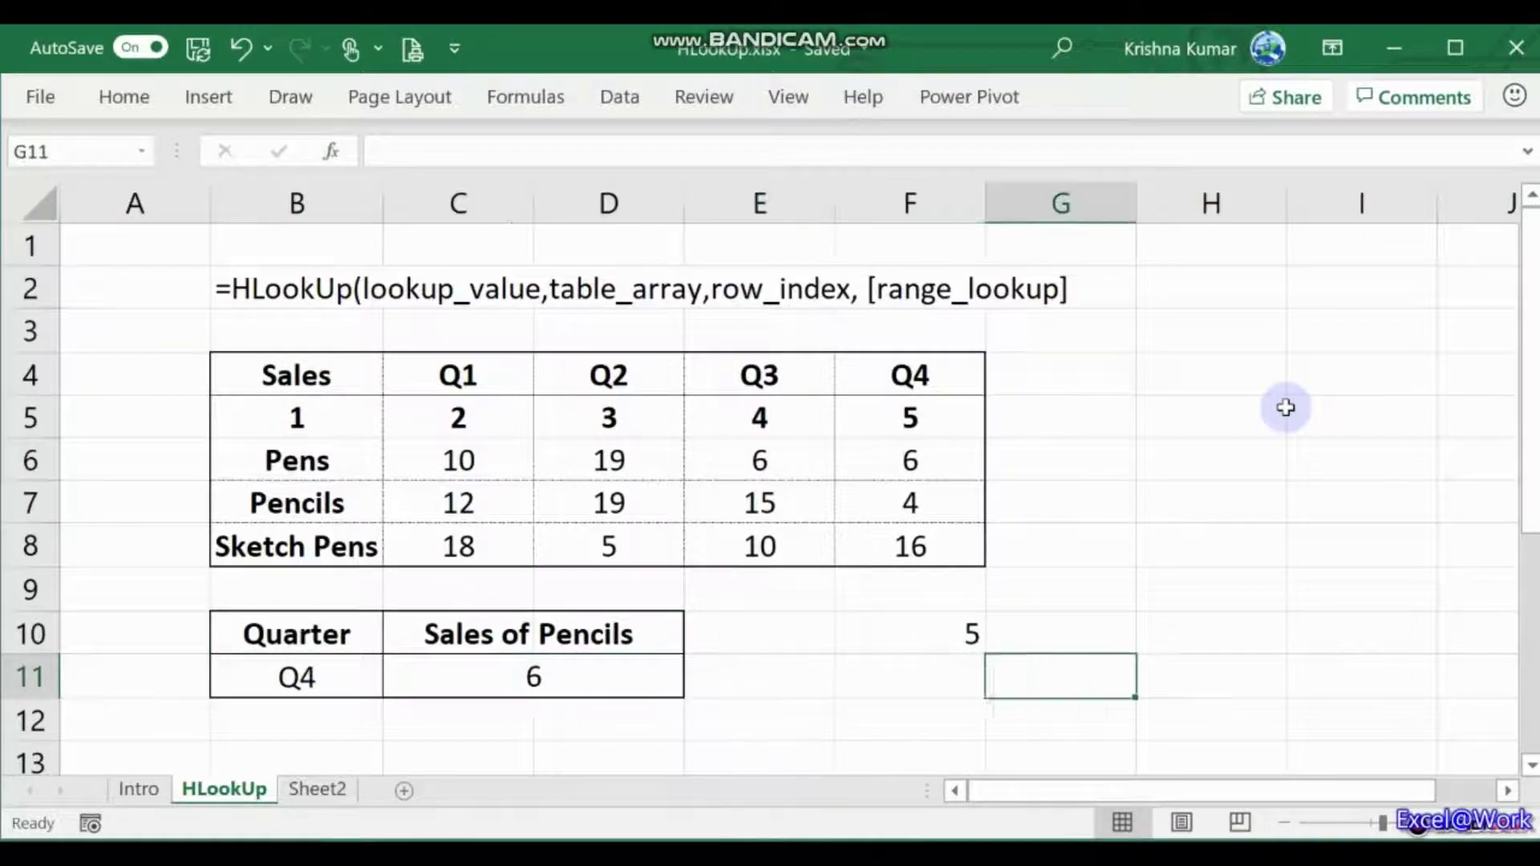
{"action": "key", "text": "Up"}
{"action": "key", "text": "Left"}
{"action": "key", "text": "Down"}
{"action": "key", "text": "Left"}
{"action": "key", "text": "Left"}
{"action": "key", "text": "Left"}
{"action": "key", "text": "Left"}
{"action": "key", "text": "Left"}
{"action": "key", "text": "Right"}
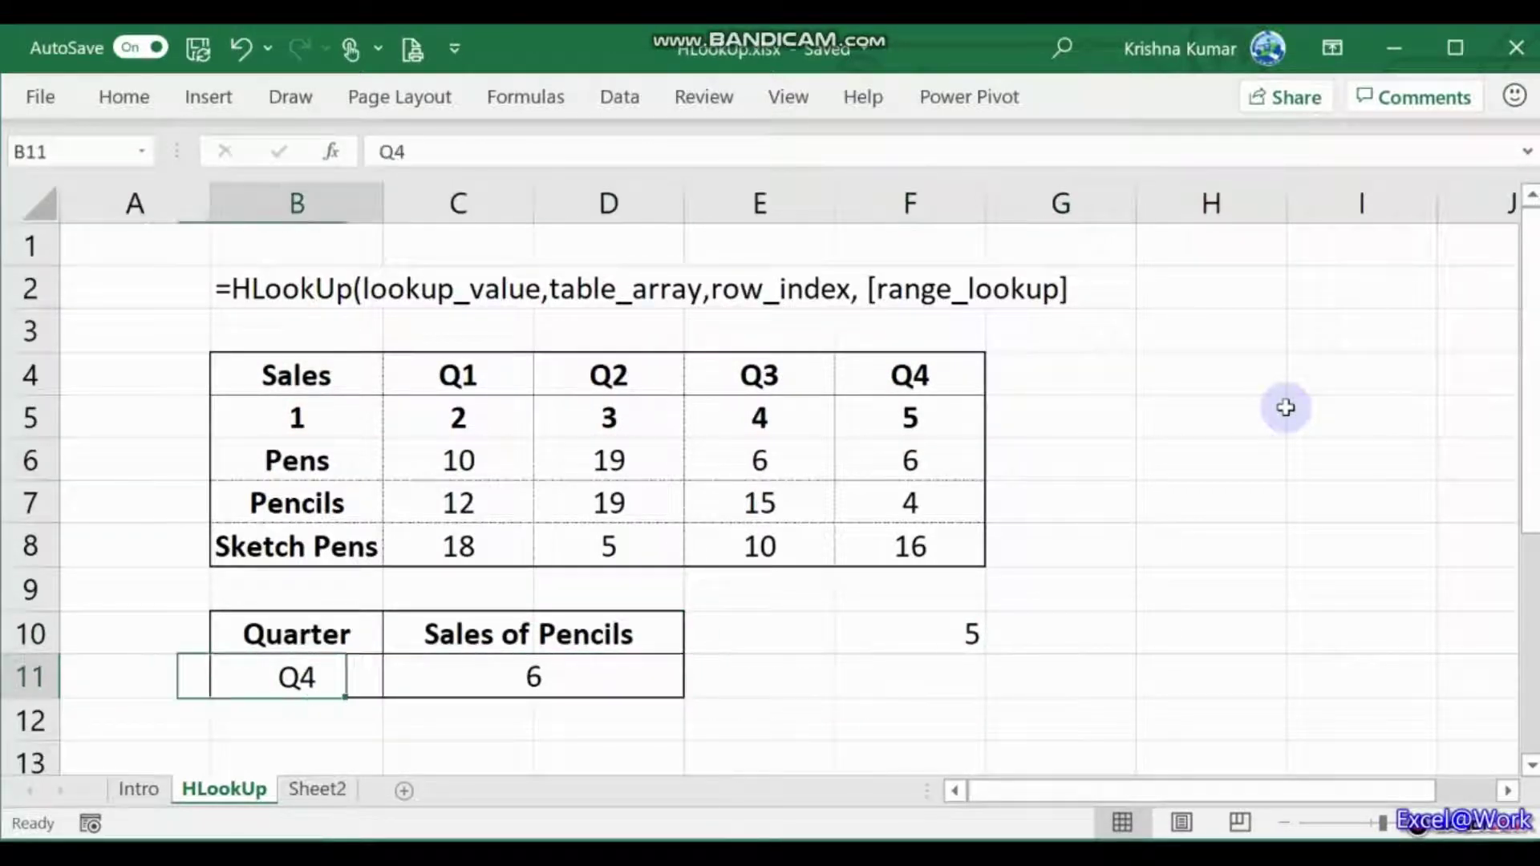
{"action": "type", "text": "q2"}
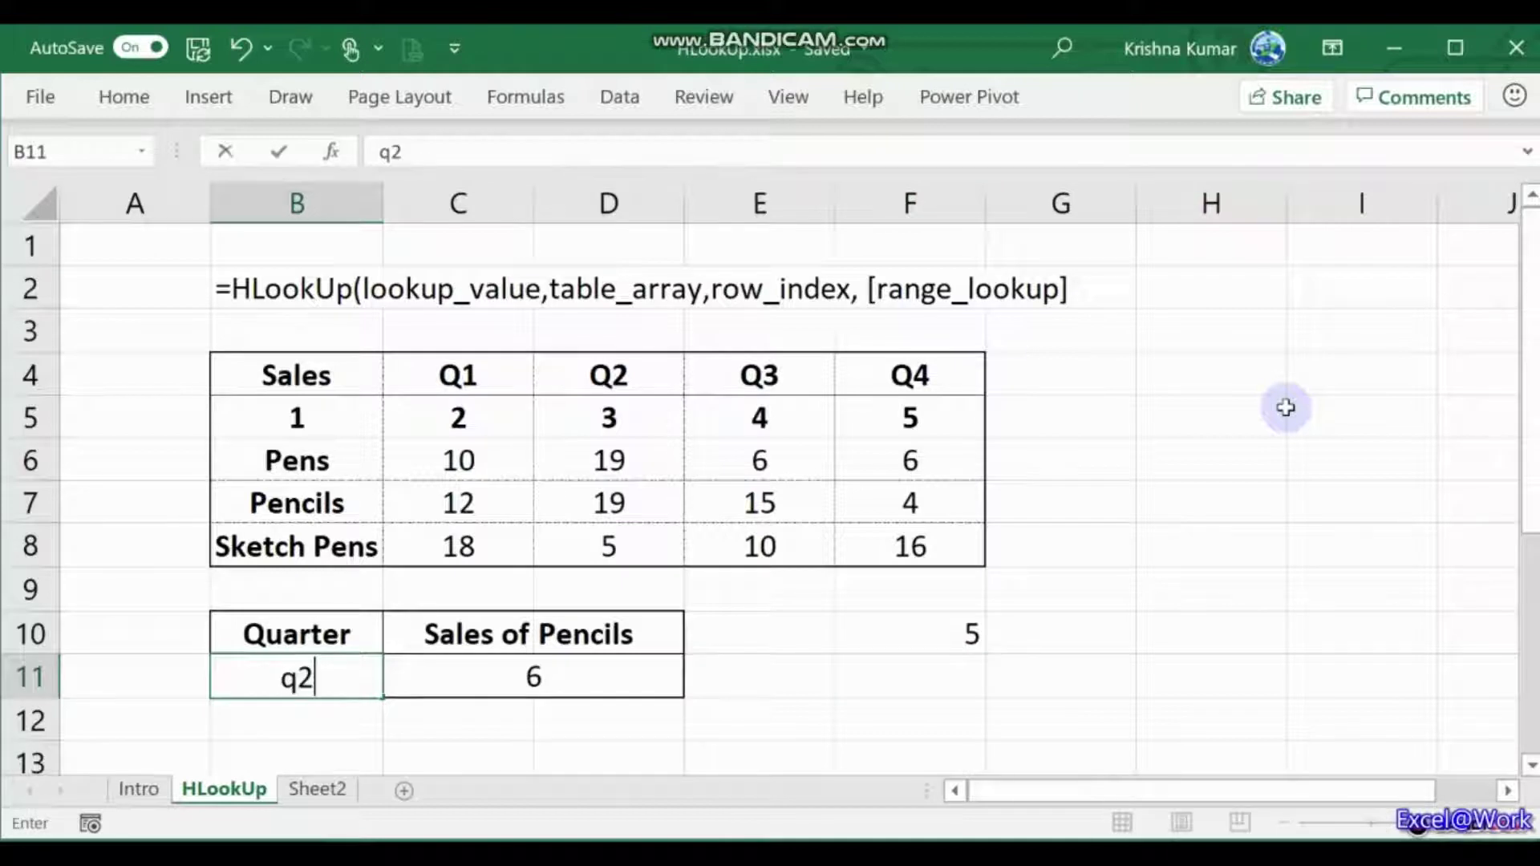
{"action": "key", "text": "Return"}
Step: Check the column number that the HLOOKUP formula in F10 returns for the new quarter
{"action": "key", "text": "Up"}
{"action": "key", "text": "Right"}
{"action": "key", "text": "Right"}
{"action": "key", "text": "Right"}
{"action": "key", "text": "Right"}
{"action": "key", "text": "Up"}
{"action": "key", "text": "Down"}
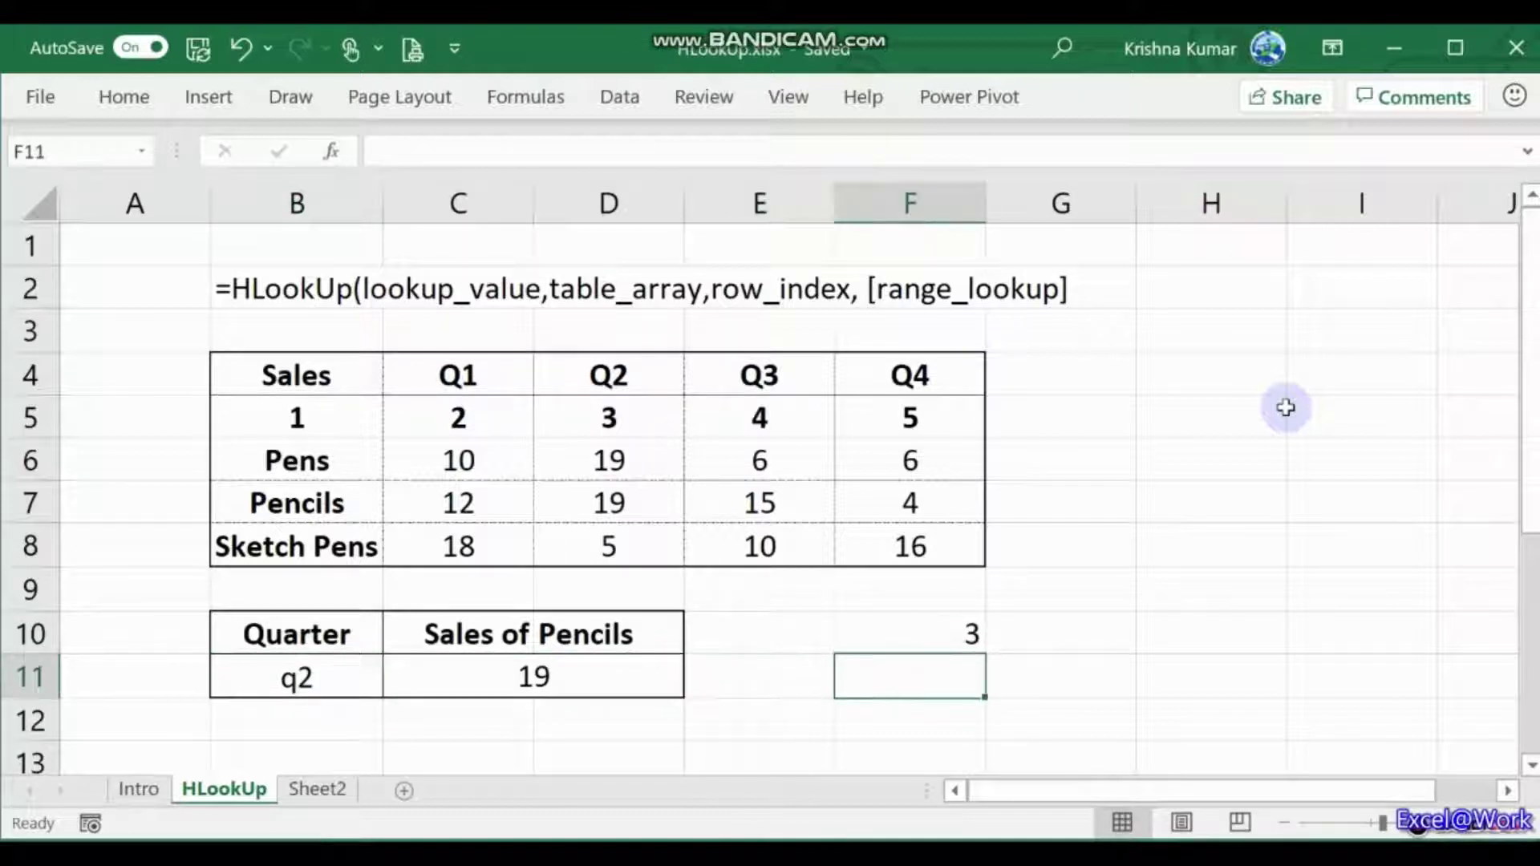
{"action": "key", "text": "Up"}
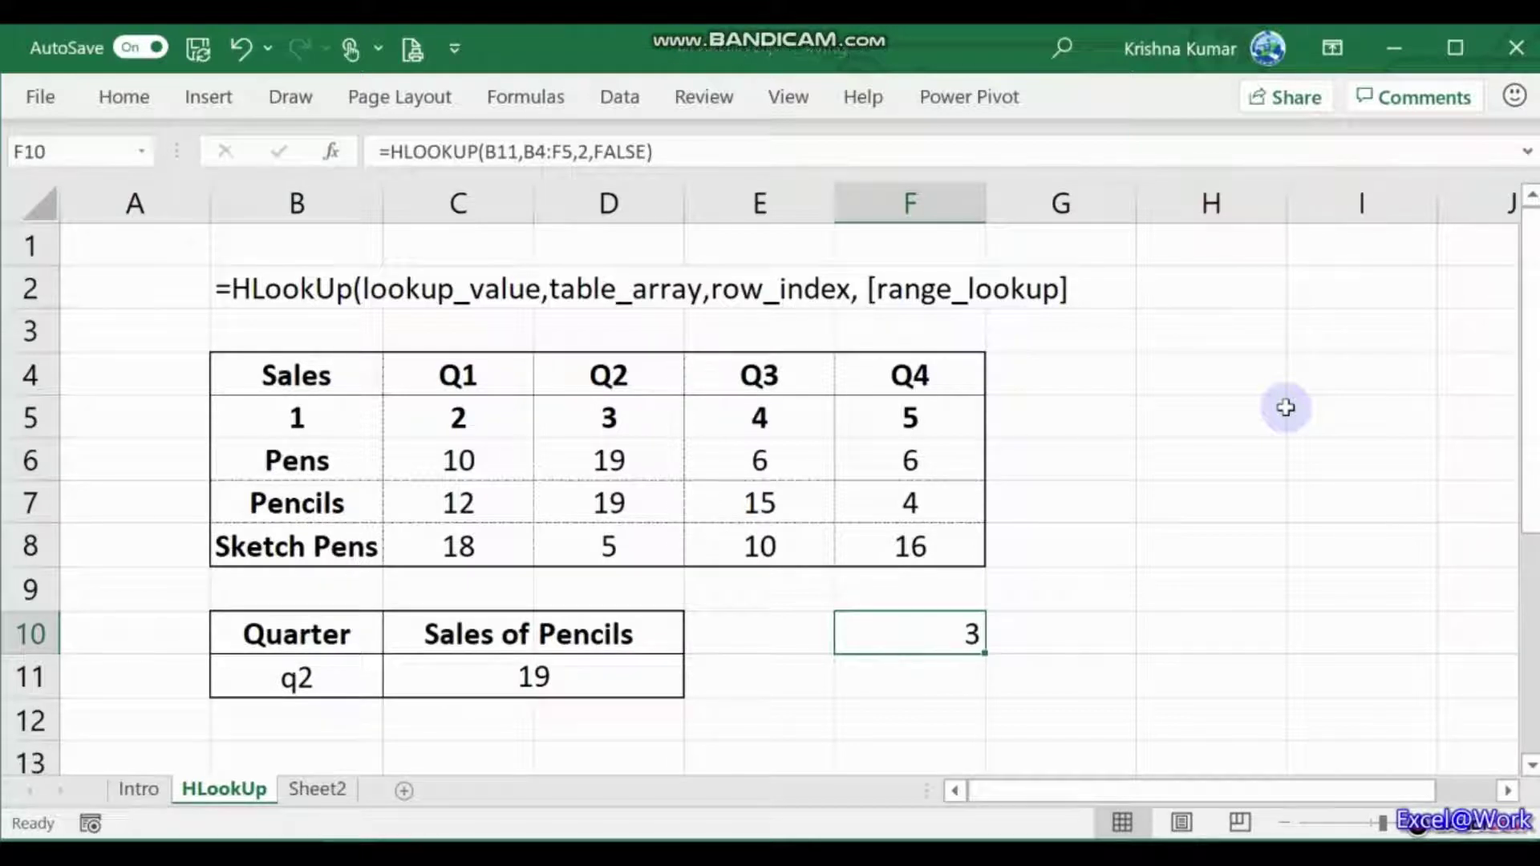
Step: Examine the Item and Sales in Q4 lookup table in rows 14 and 15, including the formula in E15
{"action": "key", "text": "Down"}
{"action": "key", "text": "Down"}
{"action": "key", "text": "Down"}
{"action": "key", "text": "Down"}
{"action": "key", "text": "Down"}
{"action": "key", "text": "Down"}
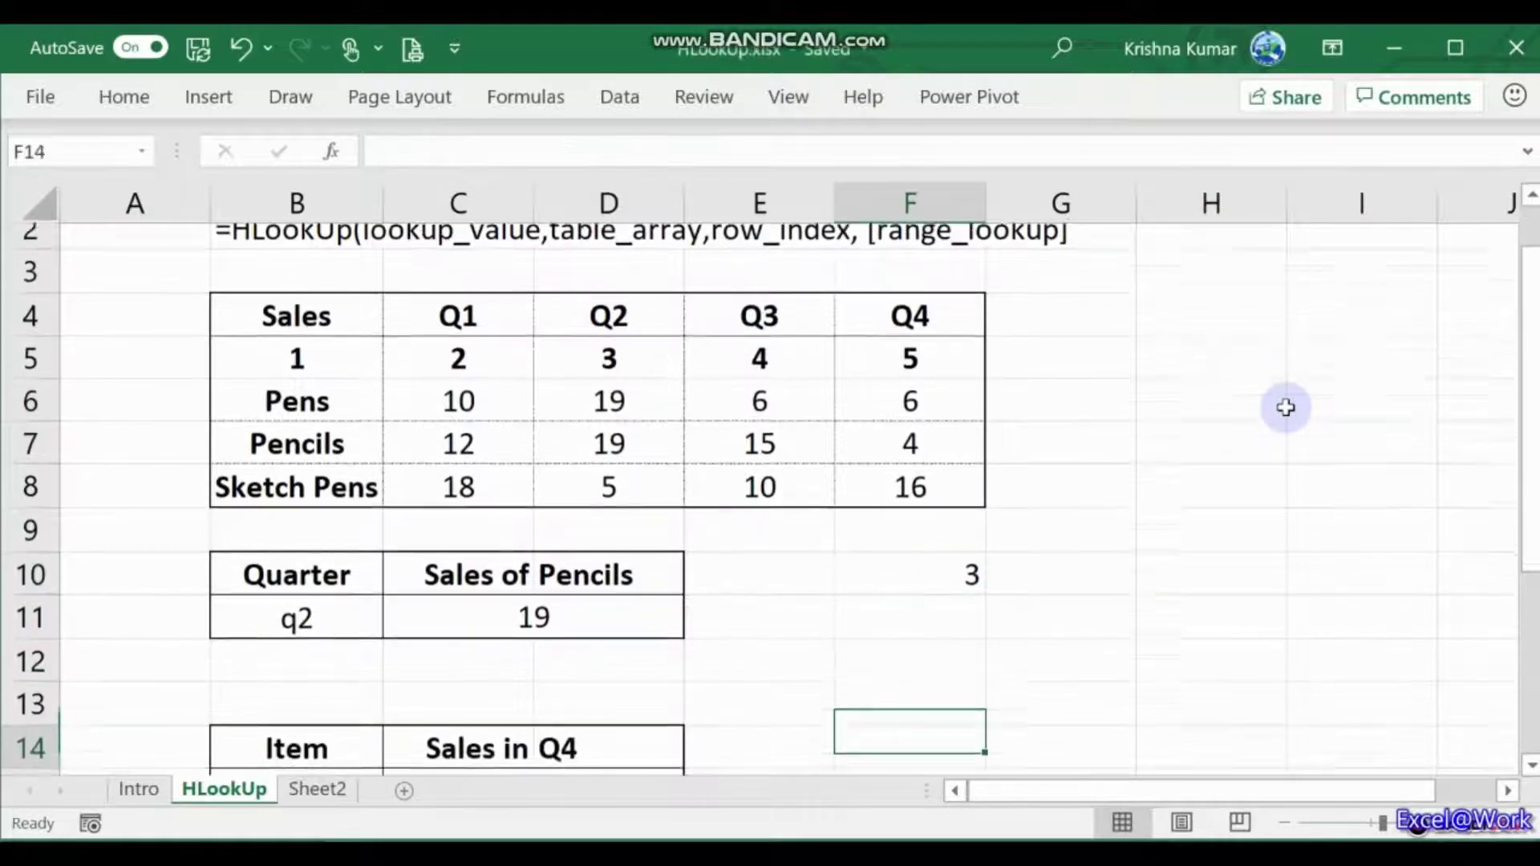
{"action": "key", "text": "Up"}
{"action": "key", "text": "Left"}
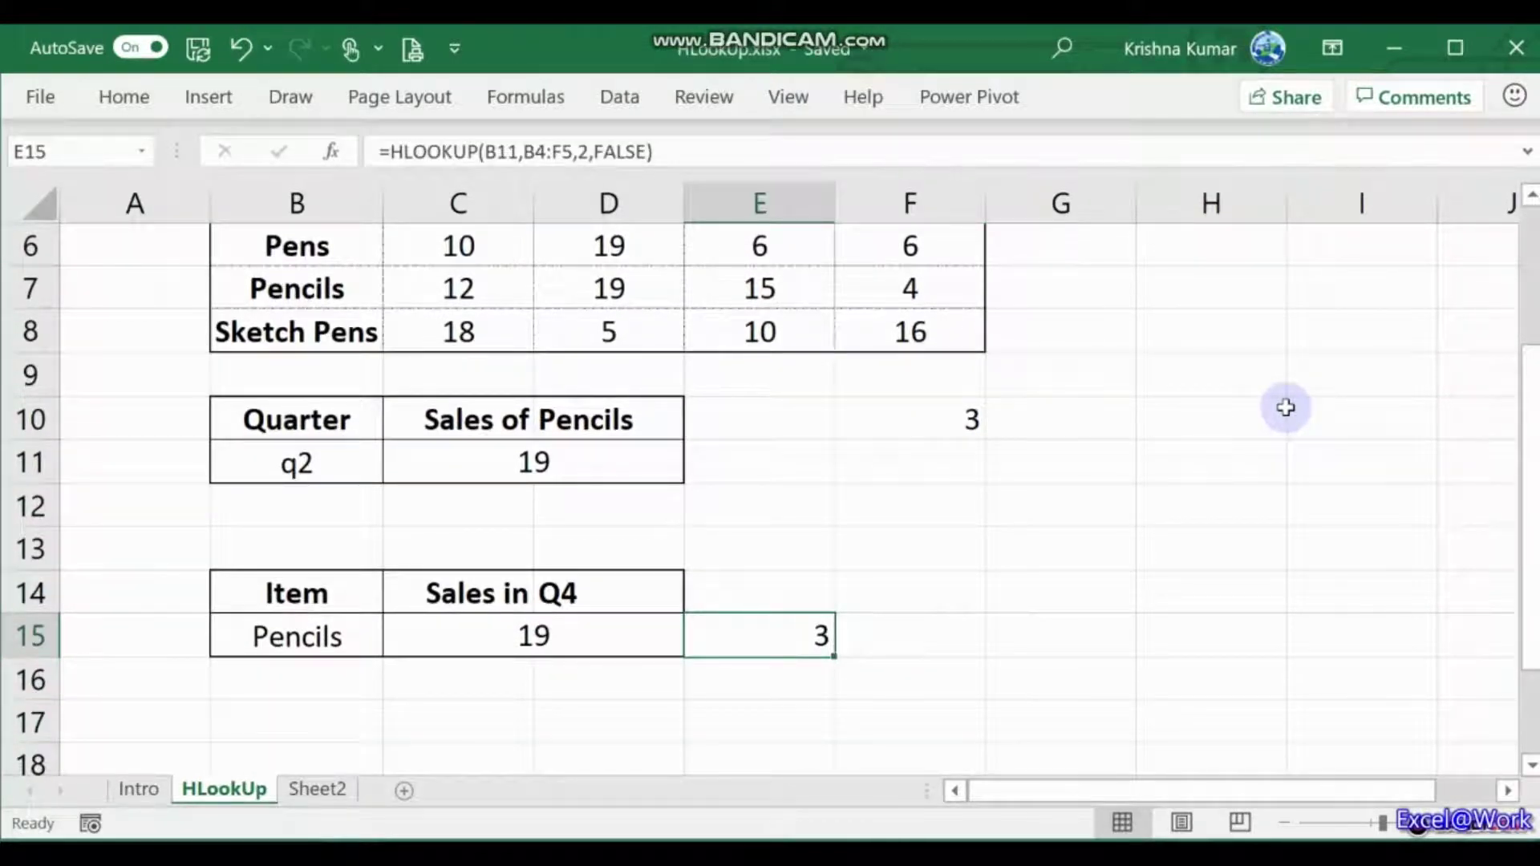
{"action": "key", "text": "Up"}
{"action": "key", "text": "Left"}
{"action": "key", "text": "Left"}
{"action": "key", "text": "Down"}
{"action": "key", "text": "Left"}
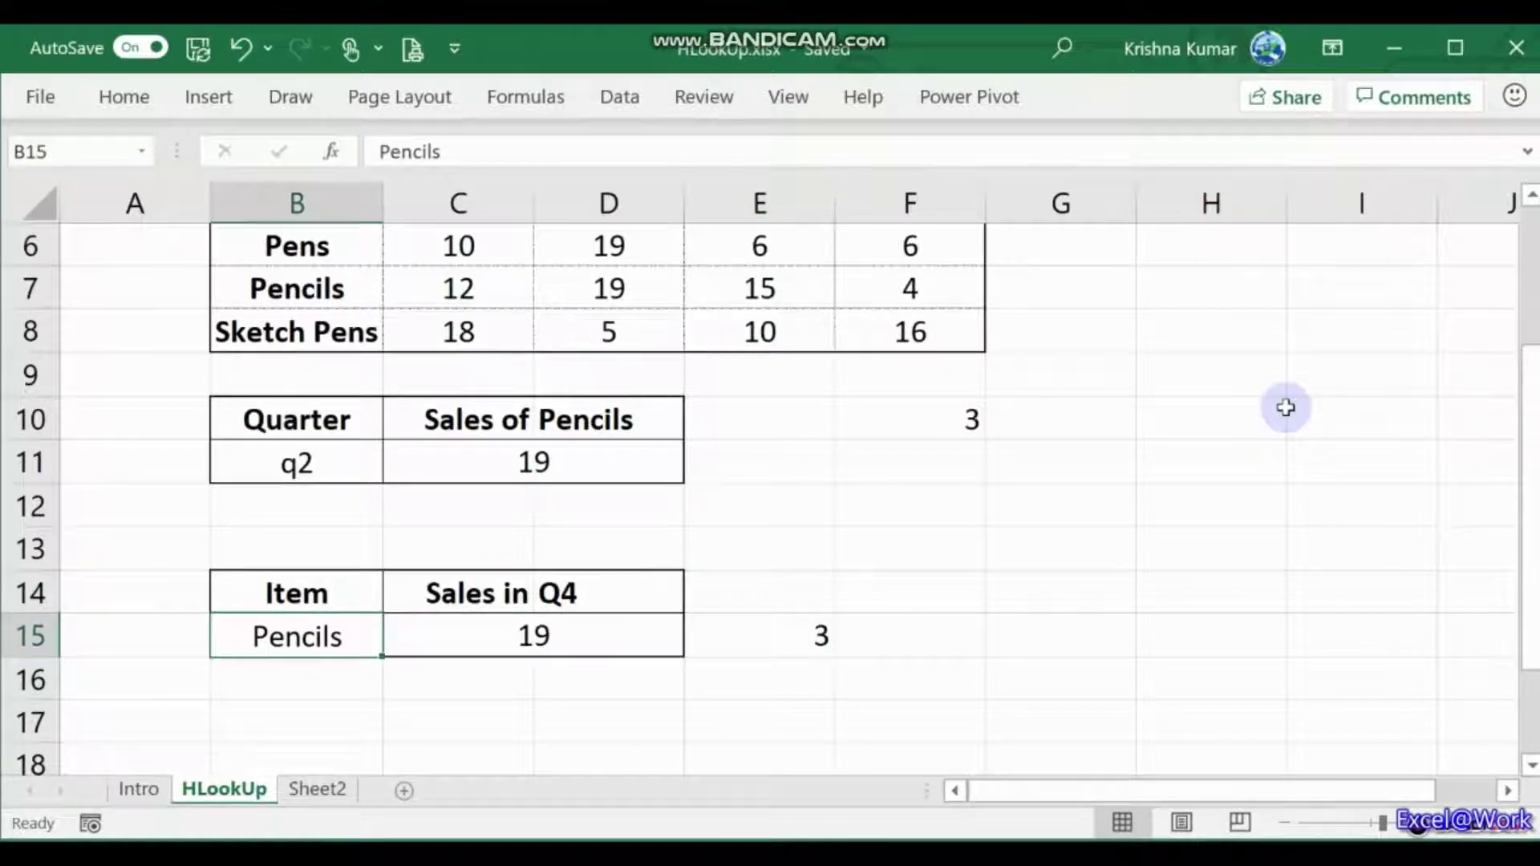
Step: Start a new VLOOKUP formula in cell C15 with the item in B15 as its lookup value
{"action": "key", "text": "Right"}
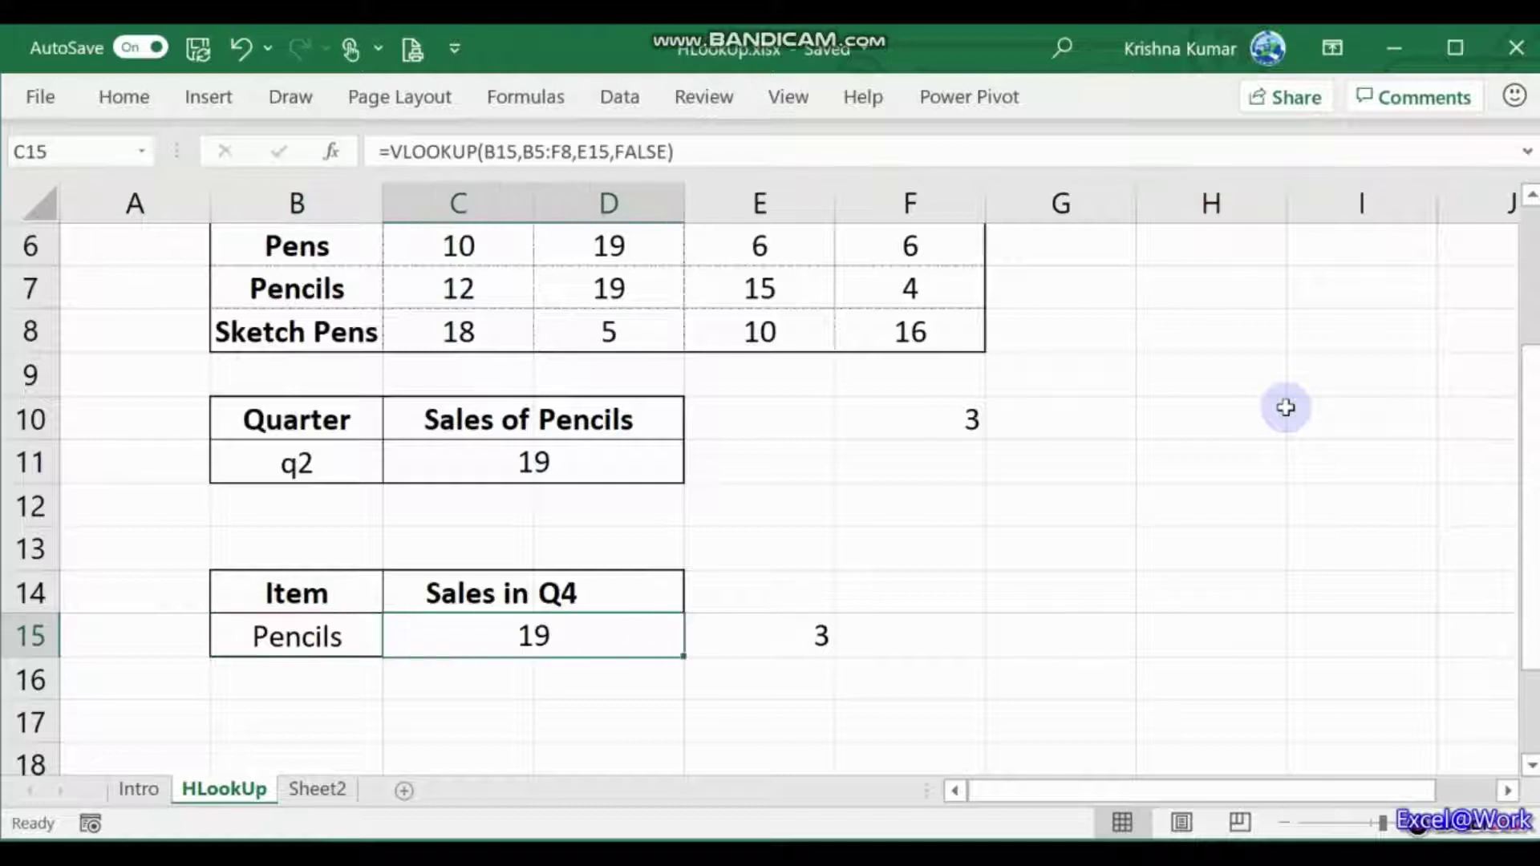
{"action": "type", "text": "=vl"}
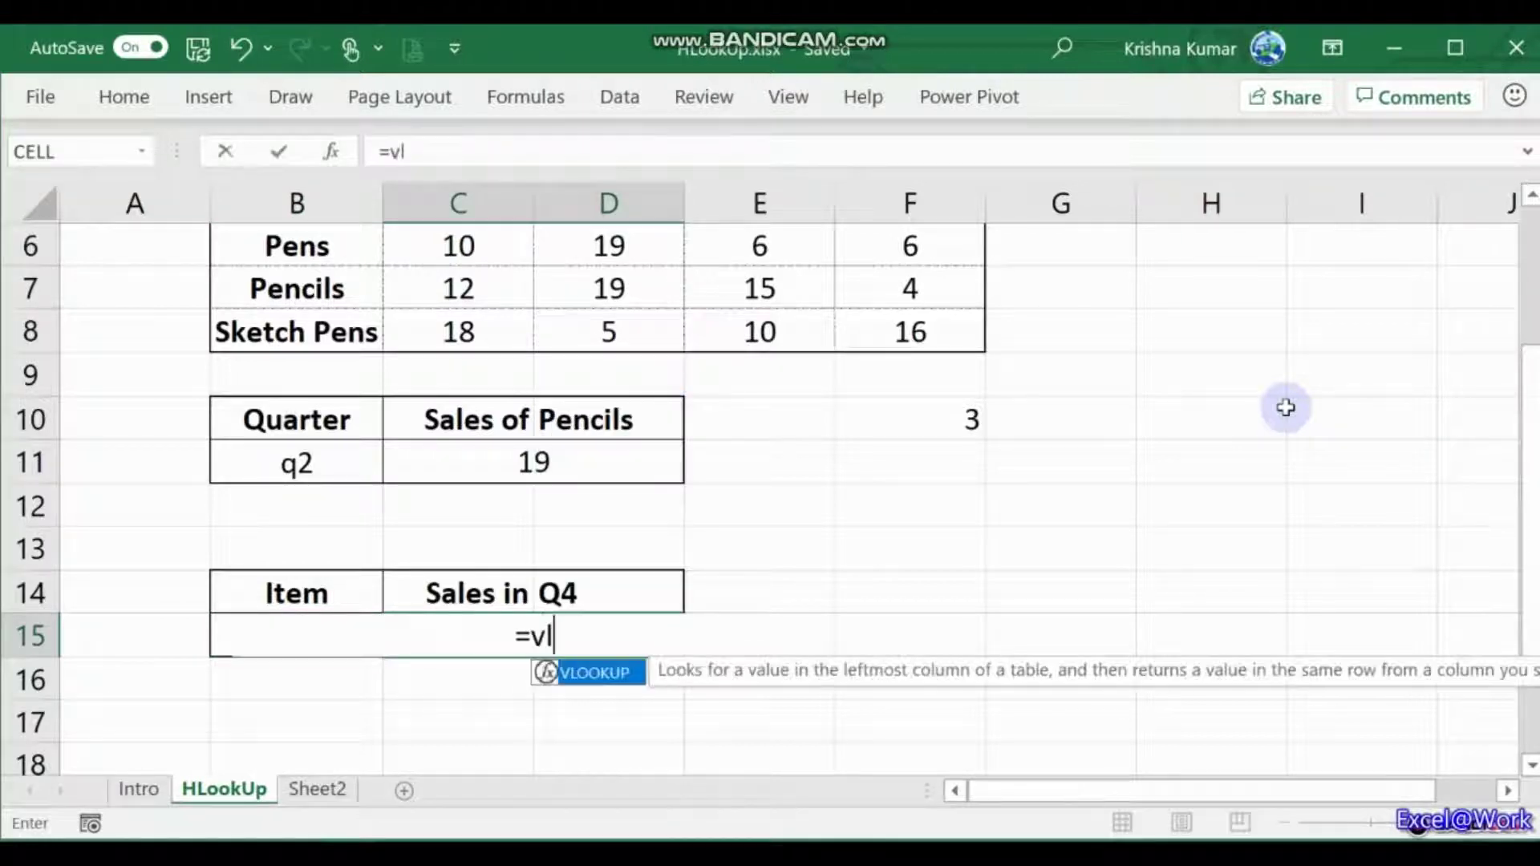
{"action": "type", "text": "ookup"}
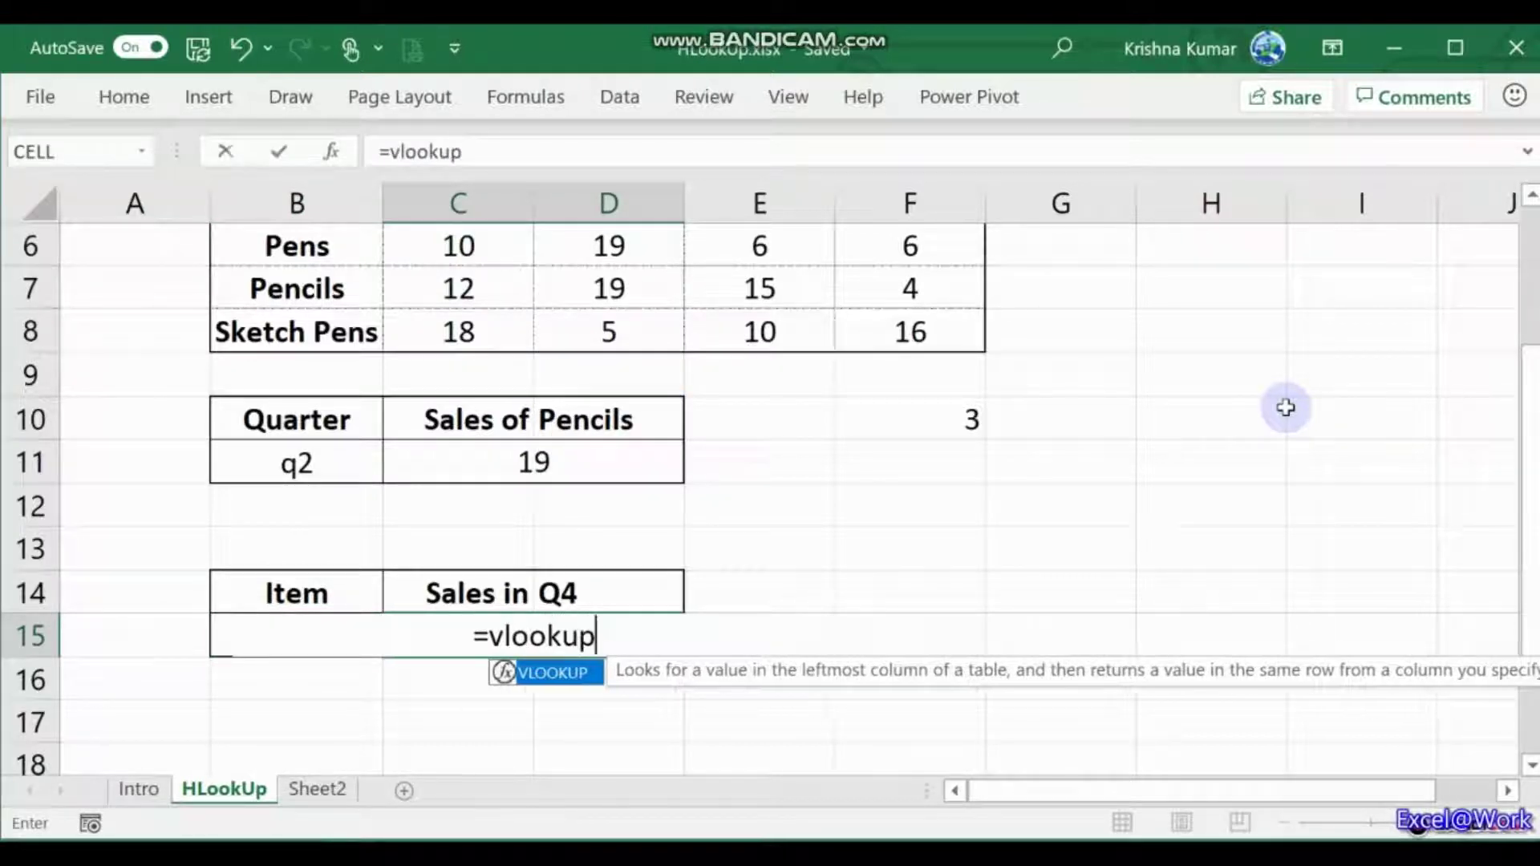
{"action": "type", "text": "("}
{"action": "key", "text": "Left"}
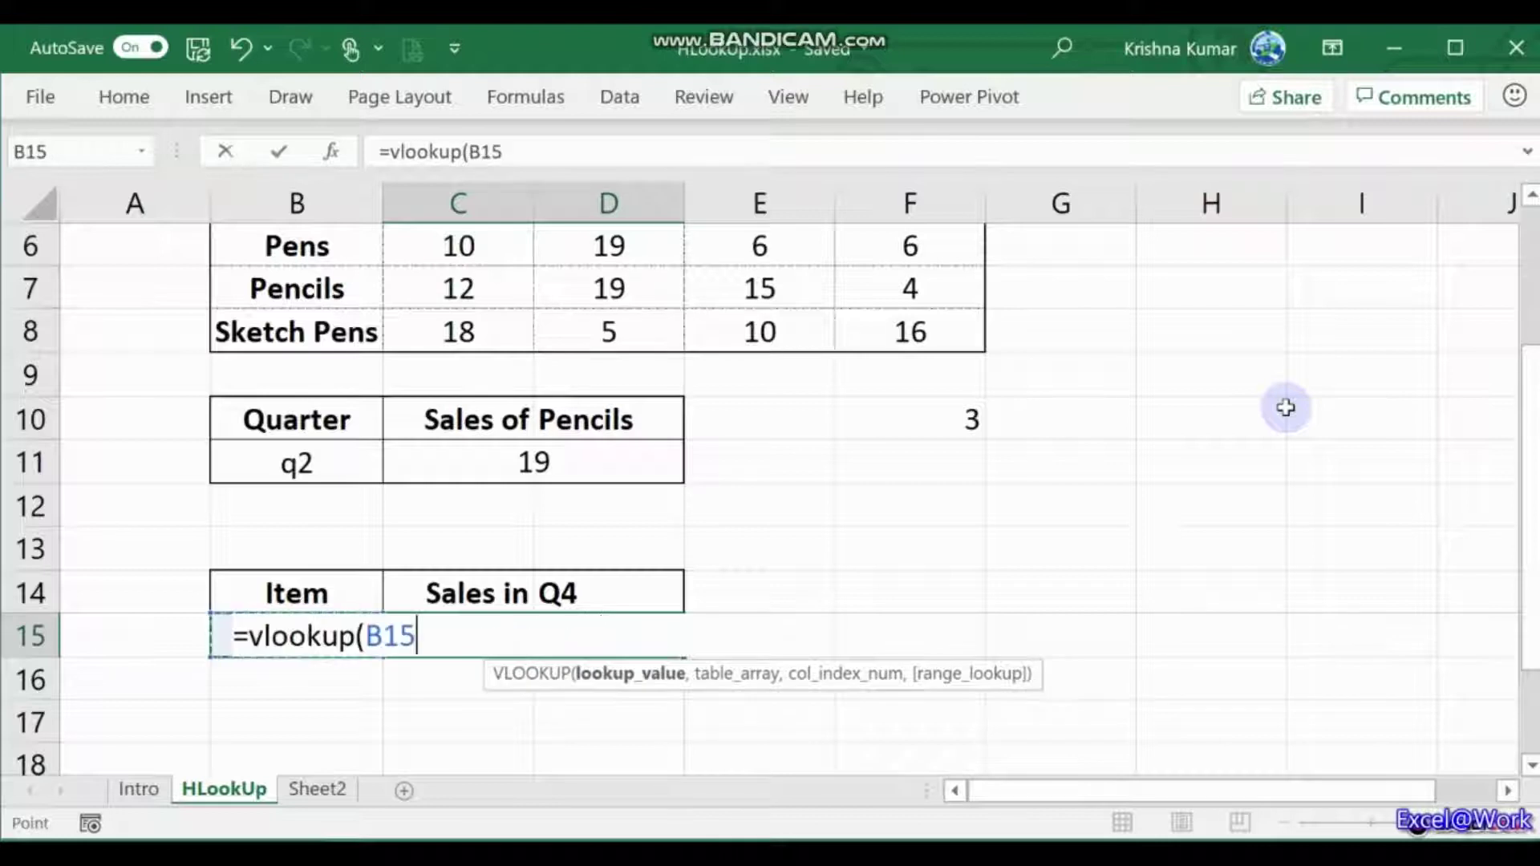
{"action": "type", "text": ","}
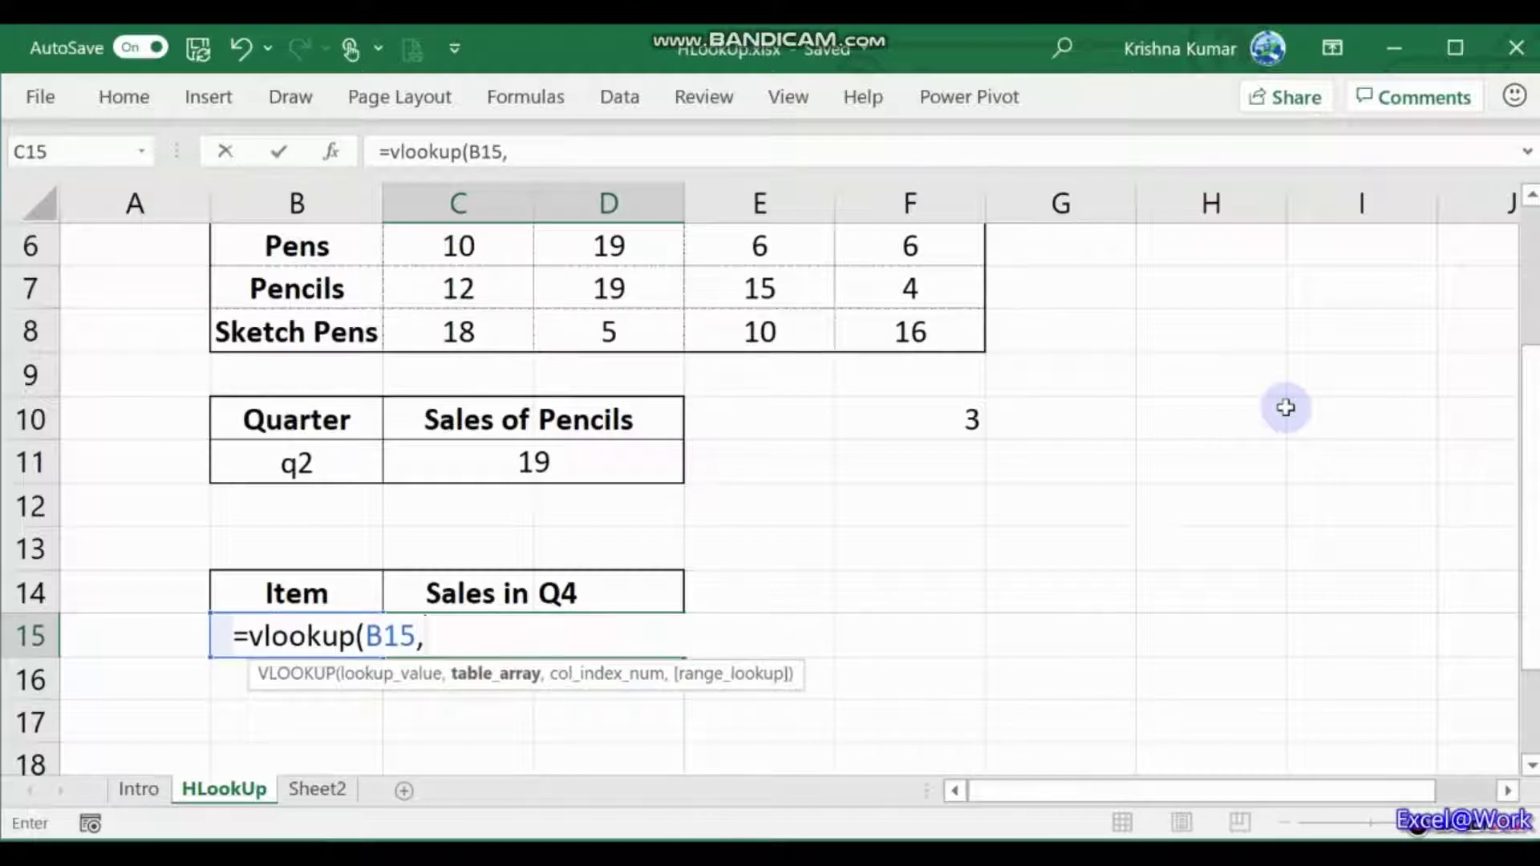
Step: Set the table array of the VLOOKUP formula in C15 to the whole sales table, B4:F8
{"action": "key", "text": "Up"}
{"action": "key", "text": "Up"}
{"action": "key", "text": "Up"}
{"action": "key", "text": "Up"}
{"action": "key", "text": "Up"}
{"action": "key", "text": "Up"}
{"action": "key", "text": "Up"}
{"action": "key", "text": "Up"}
{"action": "key", "text": "Up"}
{"action": "key", "text": "Up"}
{"action": "key", "text": "Up"}
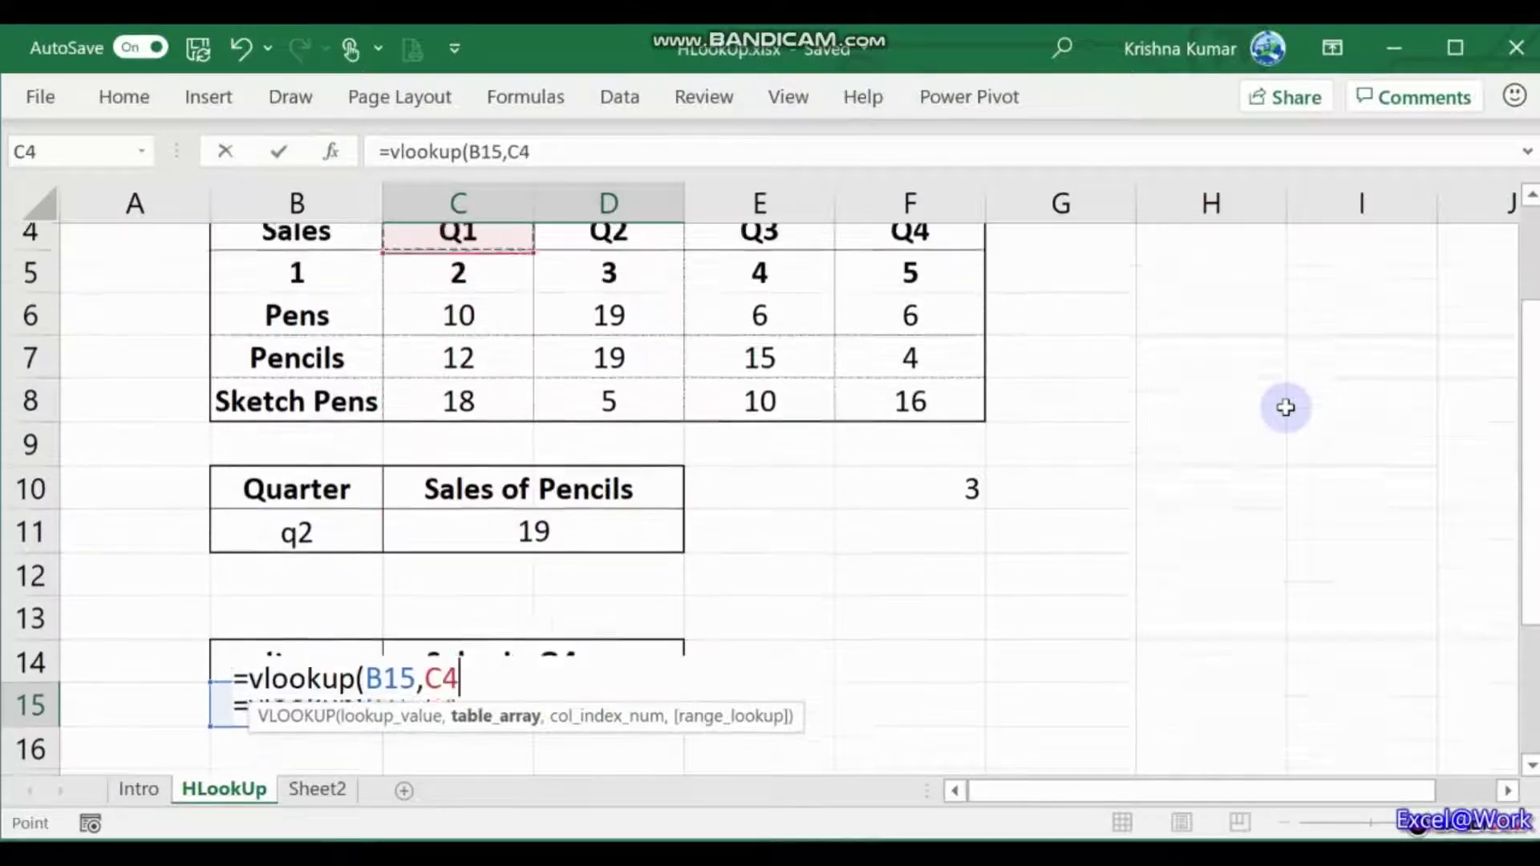
{"action": "key", "text": "Left"}
{"action": "key", "text": "shift+Down"}
{"action": "key", "text": "shift+Down"}
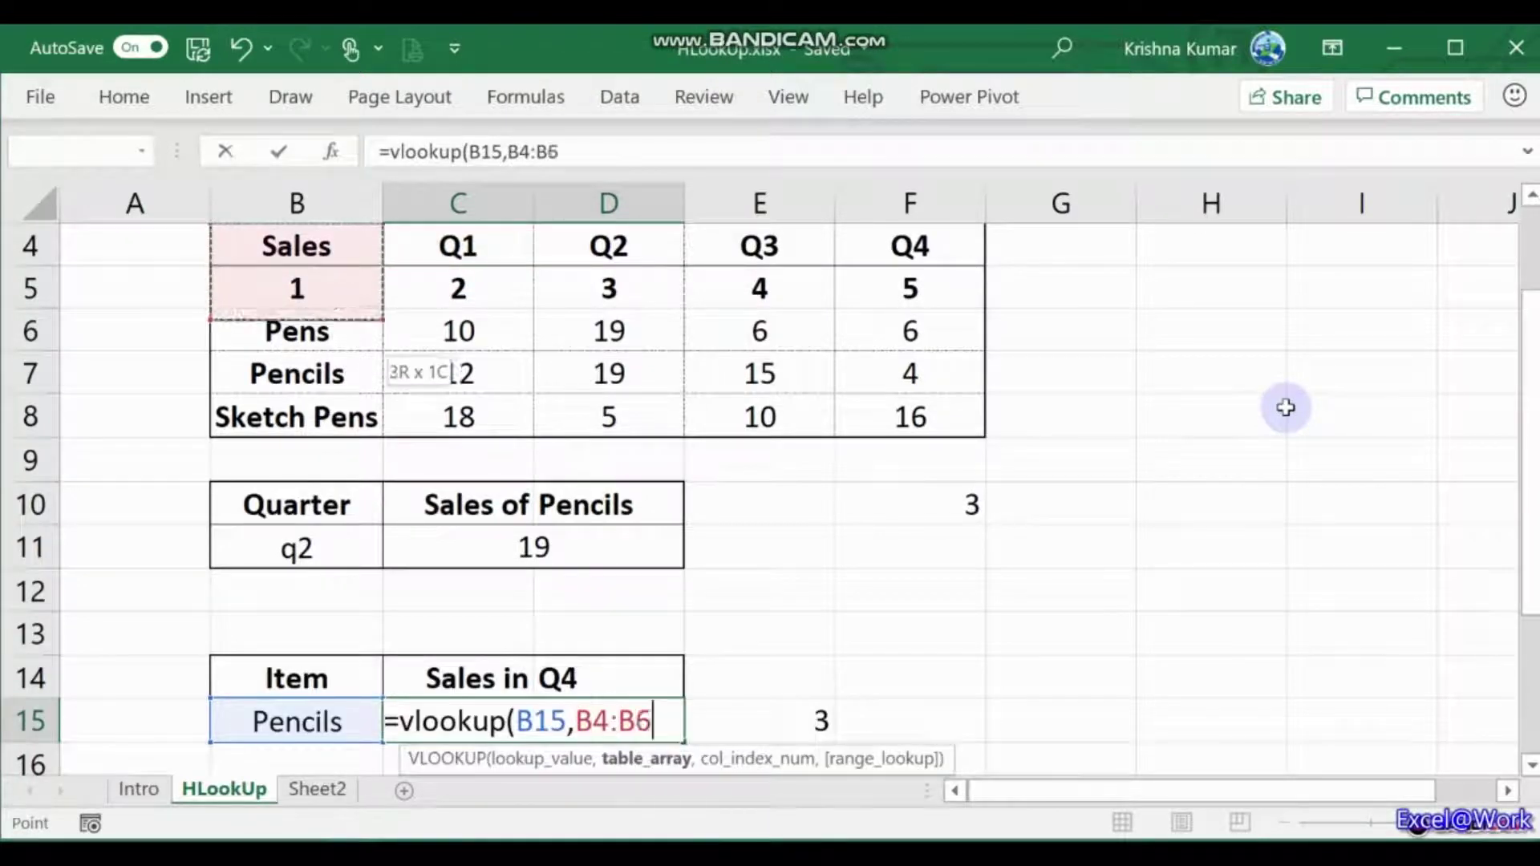
{"action": "key", "text": "shift+Down"}
{"action": "key", "text": "shift+Down"}
{"action": "key", "text": "shift+Right"}
{"action": "key", "text": "shift+Right"}
{"action": "key", "text": "shift+Right"}
{"action": "key", "text": "shift+Right"}
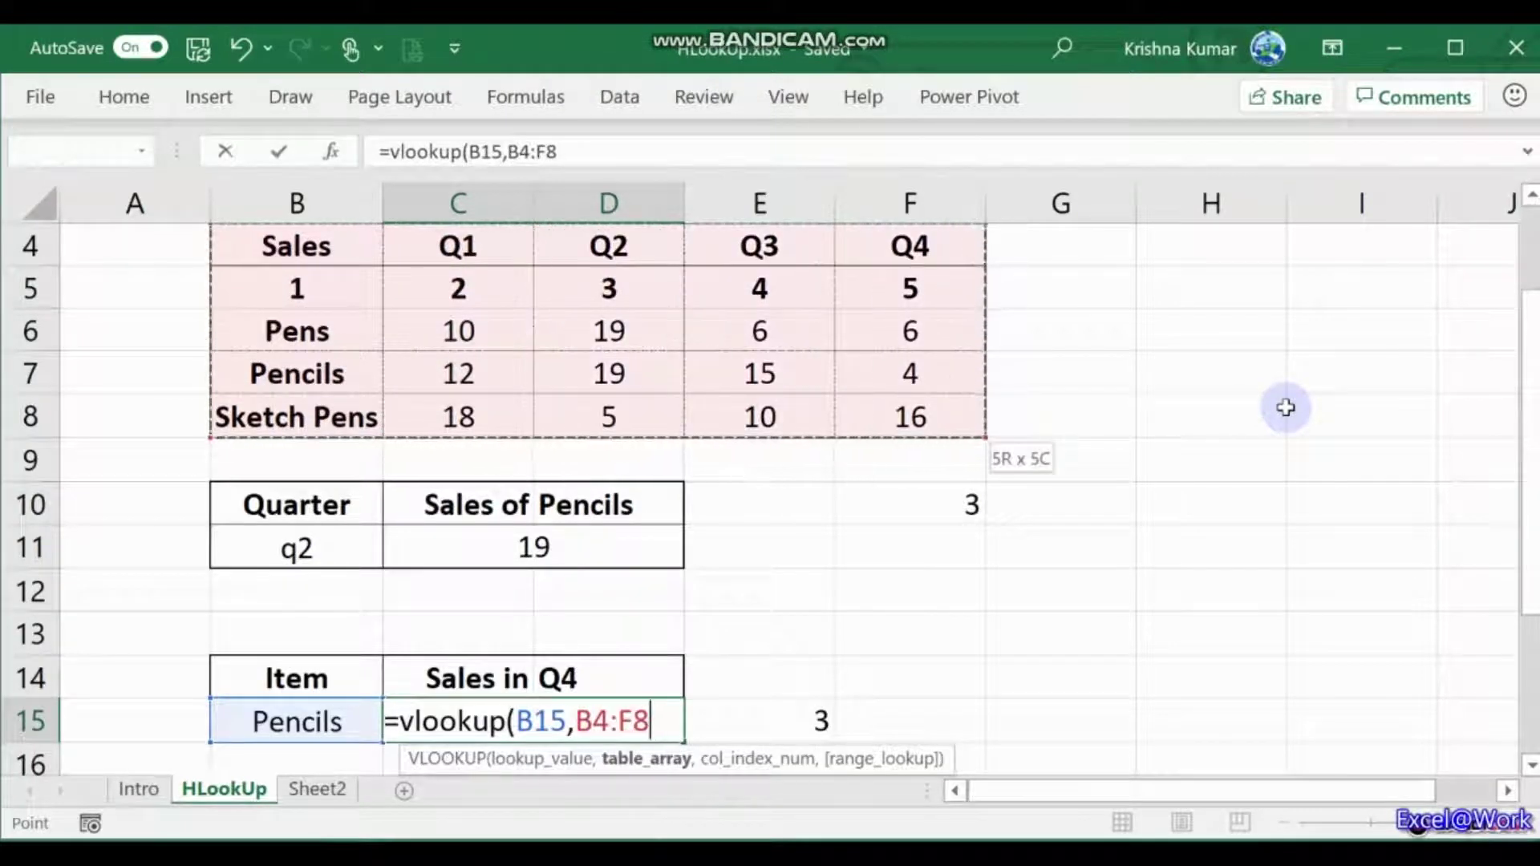
{"action": "type", "text": ","}
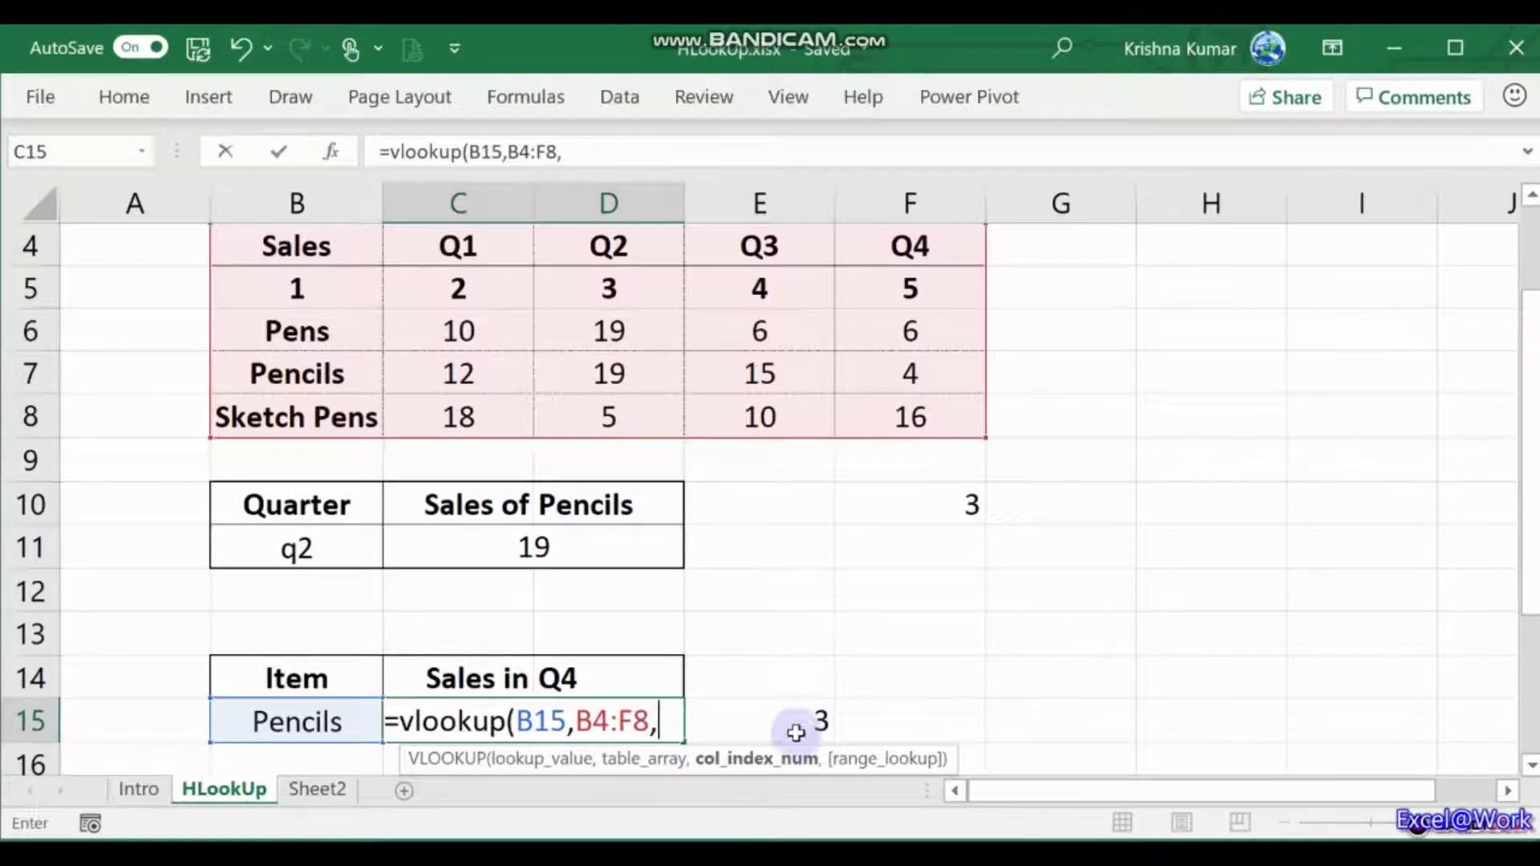
Step: Complete the VLOOKUP in C15 with E15 as the column index number and FALSE for an exact match
{"action": "left_click", "coordinate": [771, 722]}
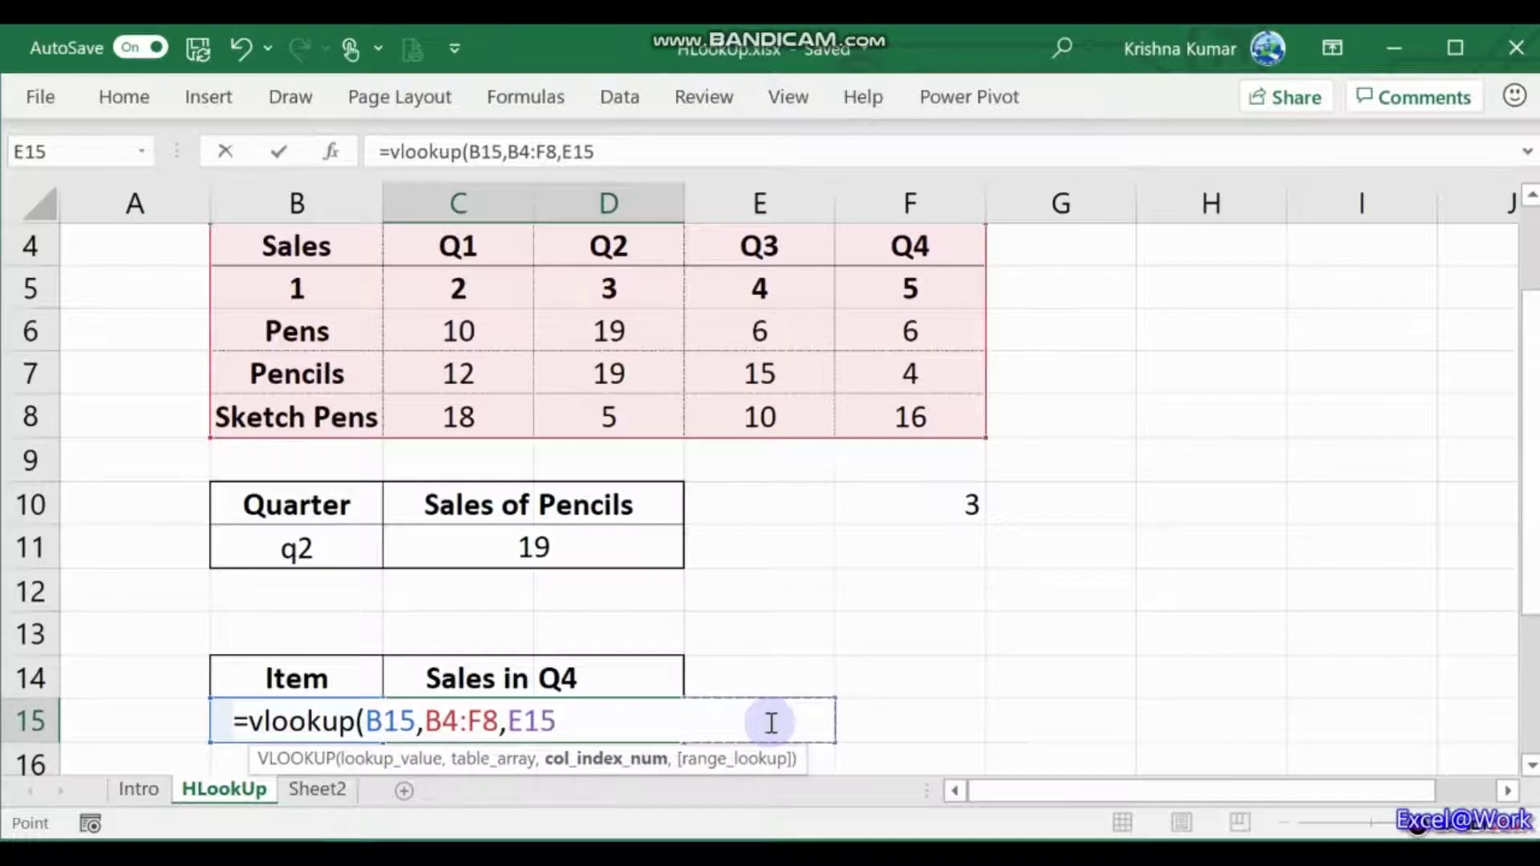
{"action": "type", "text": ","}
{"action": "key", "text": "Down"}
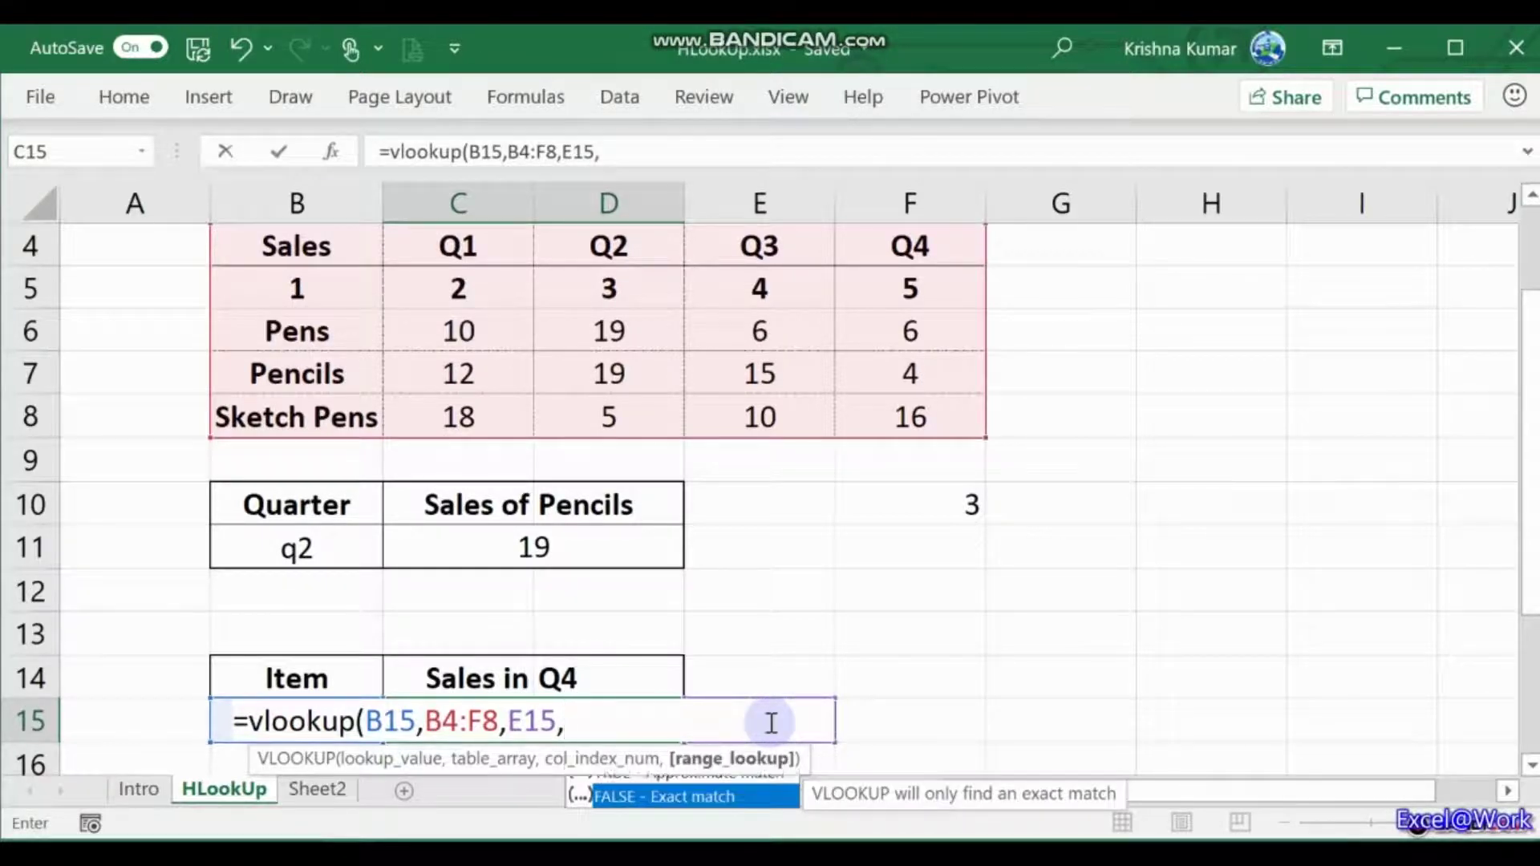
{"action": "key", "text": "Tab"}
{"action": "type", "text": ")"}
{"action": "key", "text": "Return"}
{"action": "key", "text": "Up"}
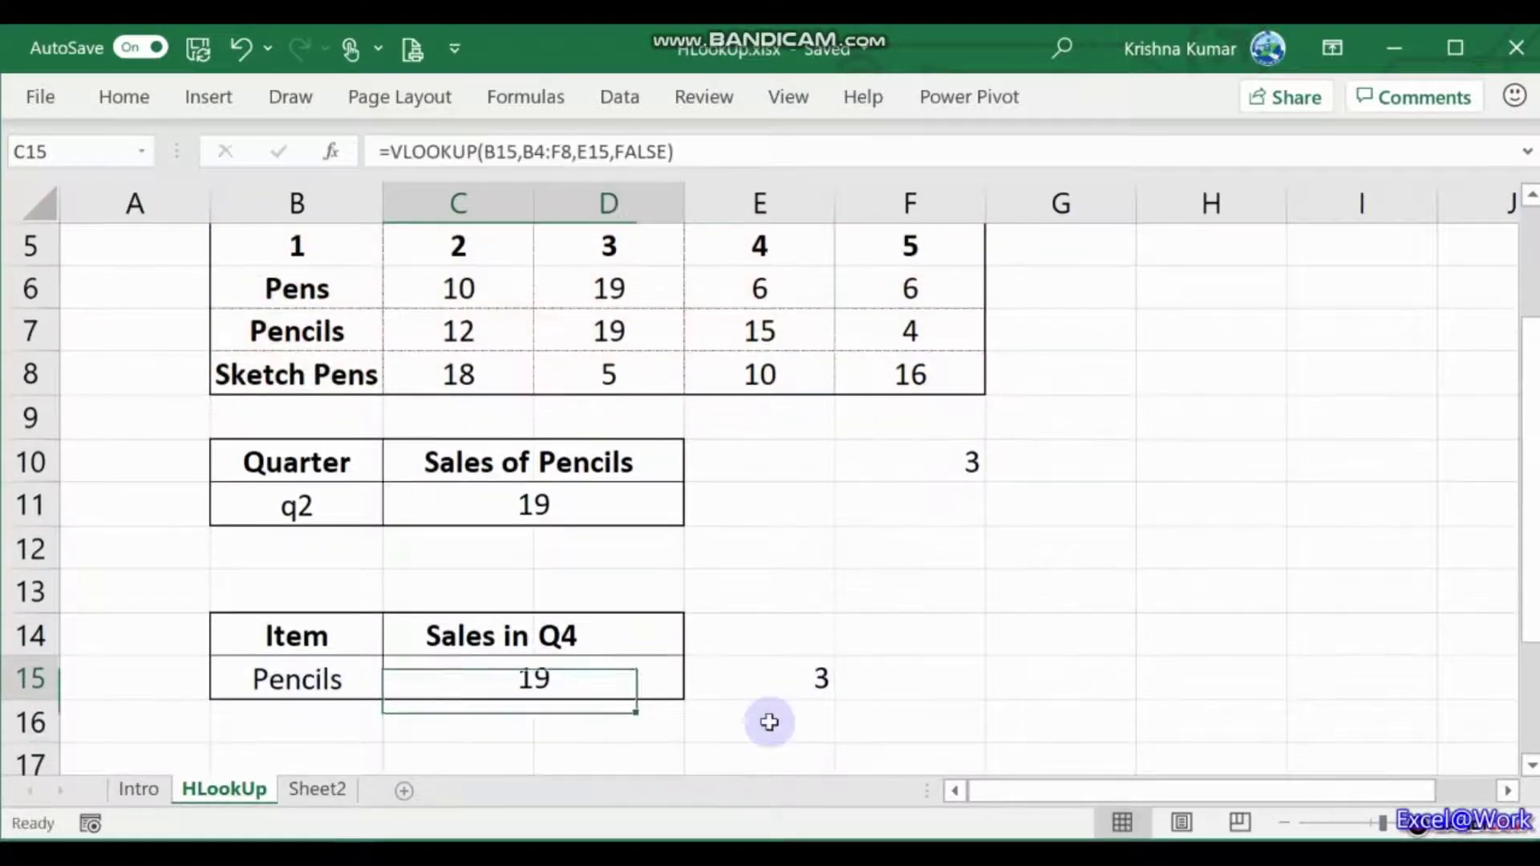
Step: Examine the HLOOKUP formula in E15 and how the VLOOKUP formula in C15 refers to it
{"action": "key", "text": "Right"}
{"action": "key", "text": "F2"}
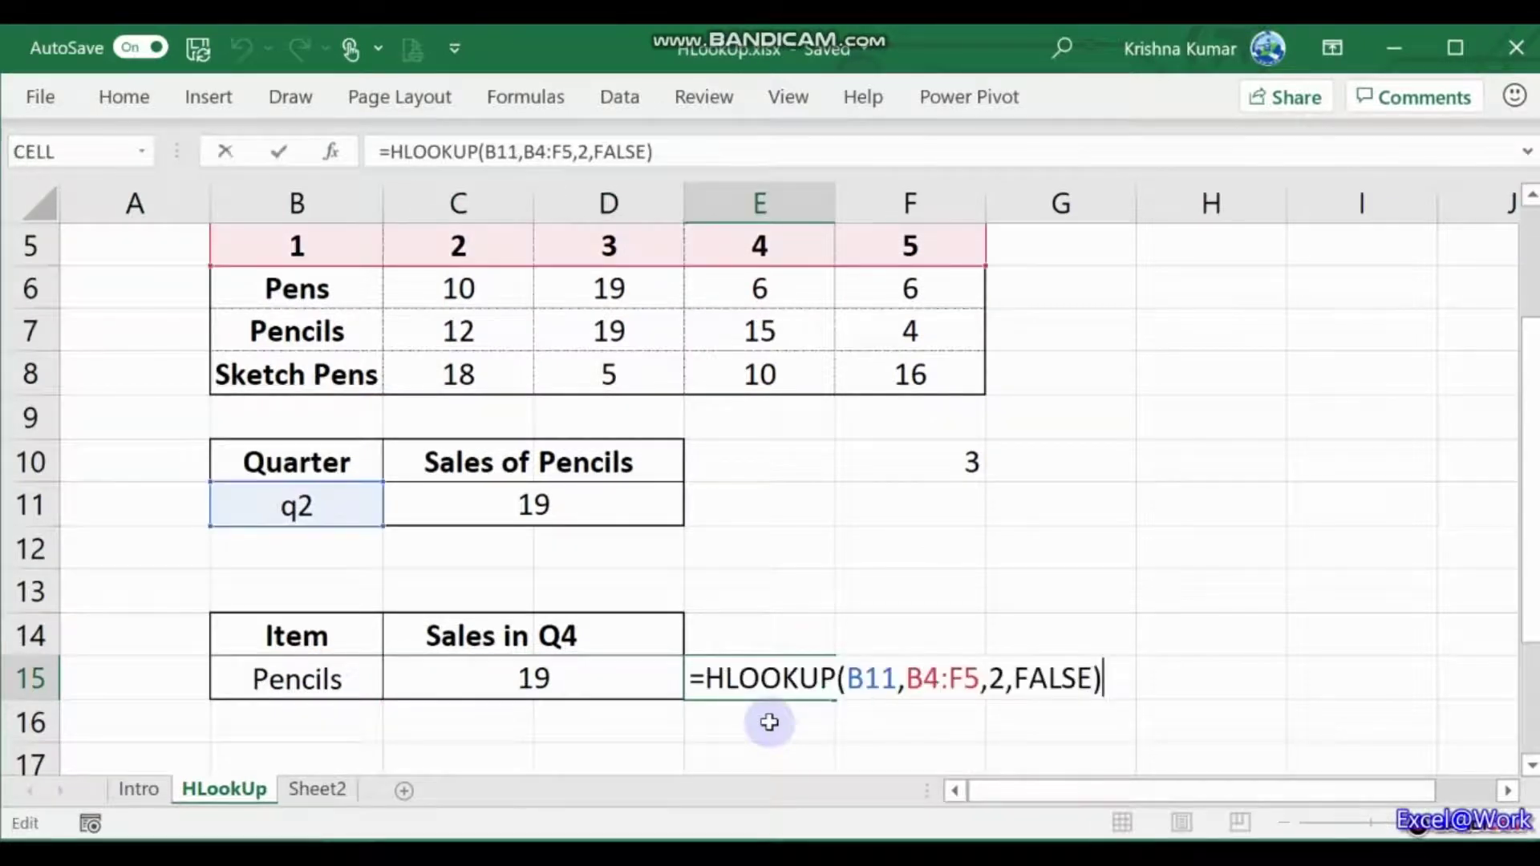
{"action": "key", "text": "Escape"}
{"action": "key", "text": "Left"}
{"action": "key", "text": "Left"}
{"action": "key", "text": "F2"}
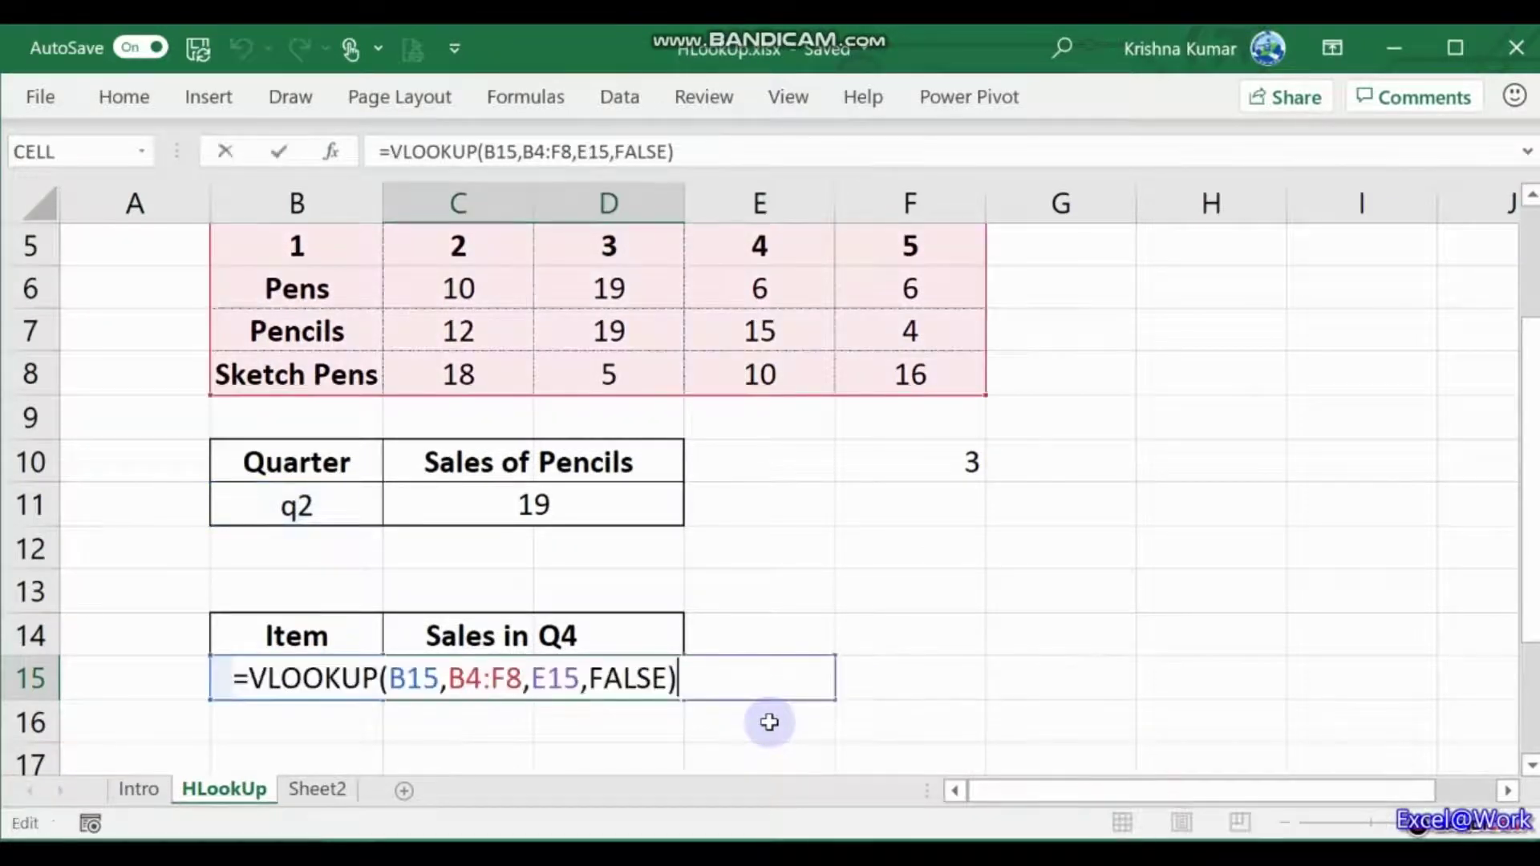
{"action": "key", "text": "Left"}
{"action": "key", "text": "Escape"}
{"action": "key", "text": "Right"}
{"action": "key", "text": "F2"}
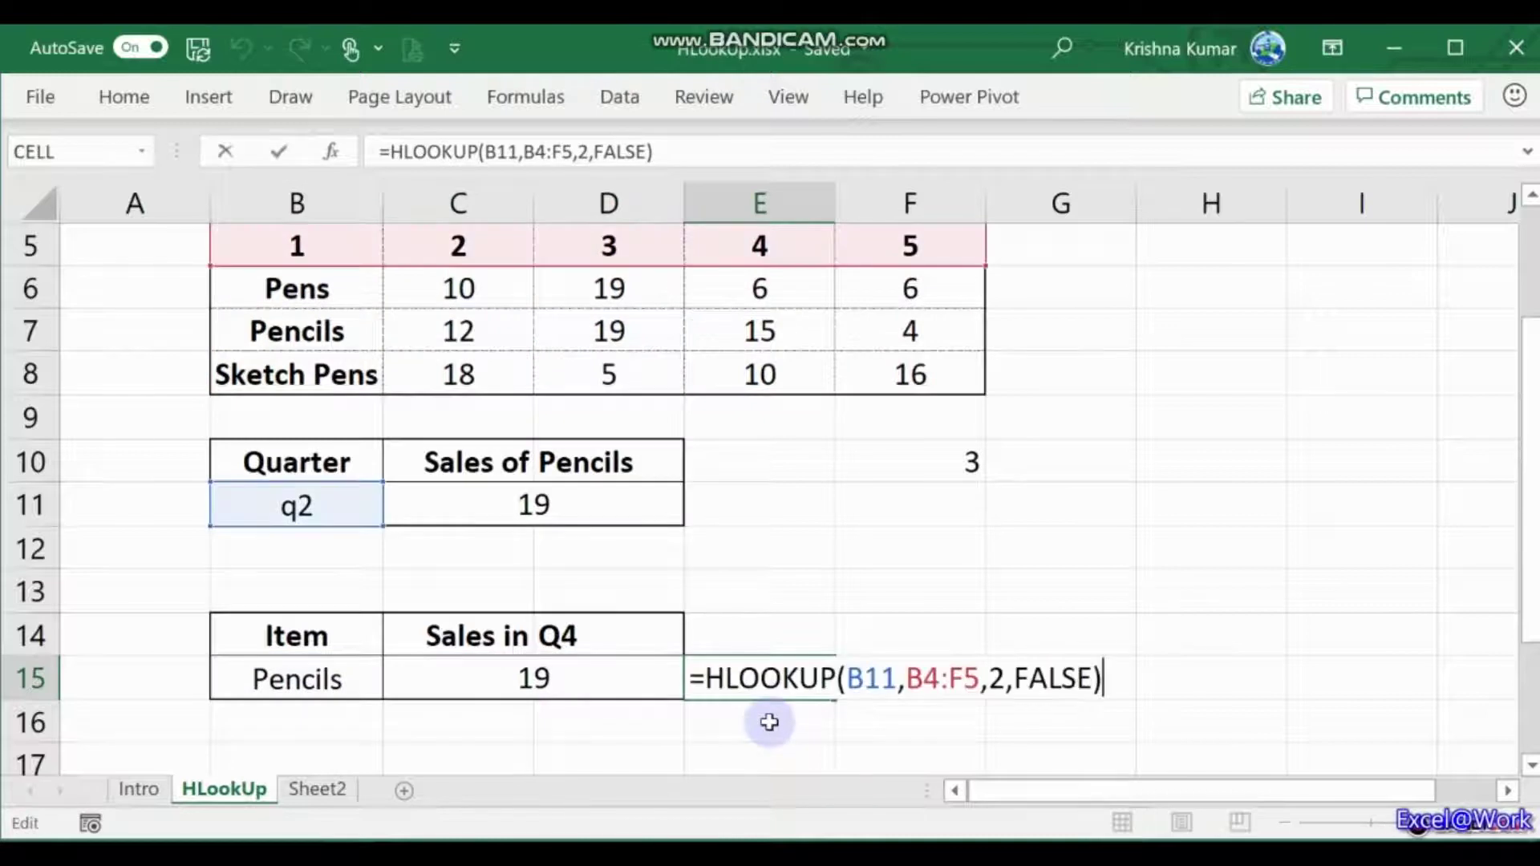
Step: Copy HLOOKUP(B11,B4:F5,2,FALSE) from the formula in E15 and remove it there, leaving only the equals sign
{"action": "key", "text": "Left"}
{"action": "key", "text": "End"}
{"action": "key", "text": "shift+Left"}
{"action": "key", "text": "shift+Left"}
{"action": "key", "text": "shift+Left"}
{"action": "key", "text": "shift+Left"}
{"action": "key", "text": "shift+Left"}
{"action": "key", "text": "shift+Left"}
{"action": "key", "text": "shift+Left"}
{"action": "key", "text": "shift+Left"}
{"action": "key", "text": "shift+Left"}
{"action": "key", "text": "shift+Left"}
{"action": "key", "text": "shift+Left"}
{"action": "key", "text": "shift+Left"}
{"action": "key", "text": "shift+Left"}
{"action": "key", "text": "shift+Left"}
{"action": "key", "text": "shift+Left"}
{"action": "key", "text": "shift+Left"}
{"action": "key", "text": "shift+Left"}
{"action": "key", "text": "shift+Left"}
{"action": "key", "text": "shift+Left"}
{"action": "key", "text": "shift+Left"}
{"action": "key", "text": "ctrl+c"}
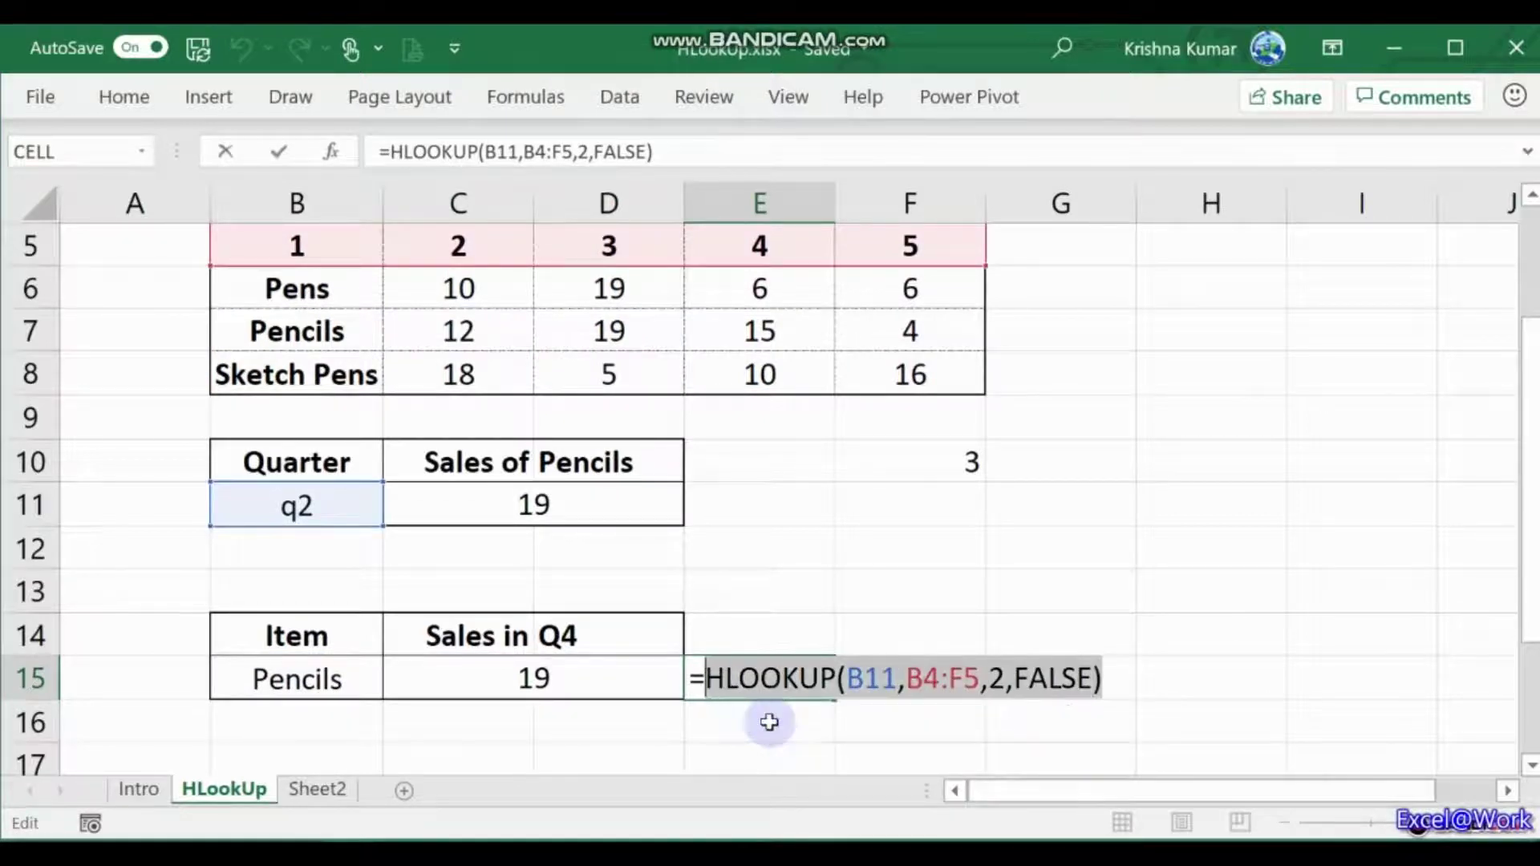
{"action": "key", "text": "BackSpace"}
{"action": "key", "text": "Return"}
Step: Replace the E15 reference in C15's VLOOKUP with the copied HLOOKUP(B11,B4:F5,2,FALSE) as its column index number
{"action": "key", "text": "Up"}
{"action": "key", "text": "Left"}
{"action": "key", "text": "Left"}
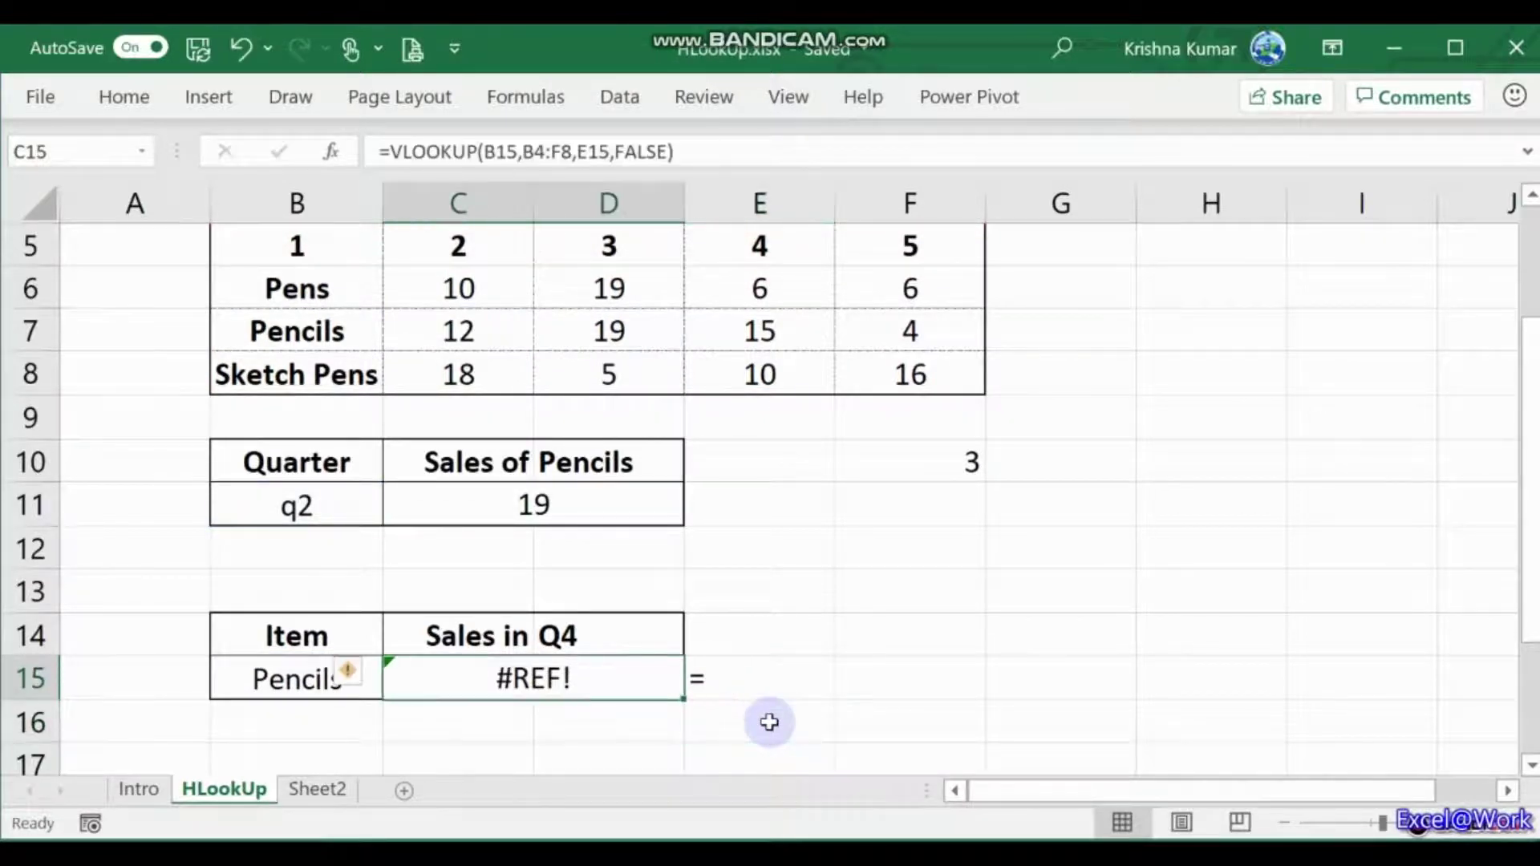
{"action": "key", "text": "F2"}
{"action": "key", "text": "Left"}
{"action": "key", "text": "Left"}
{"action": "key", "text": "Left"}
{"action": "key", "text": "Left"}
{"action": "key", "text": "Left"}
{"action": "key", "text": "Left"}
{"action": "key", "text": "Left"}
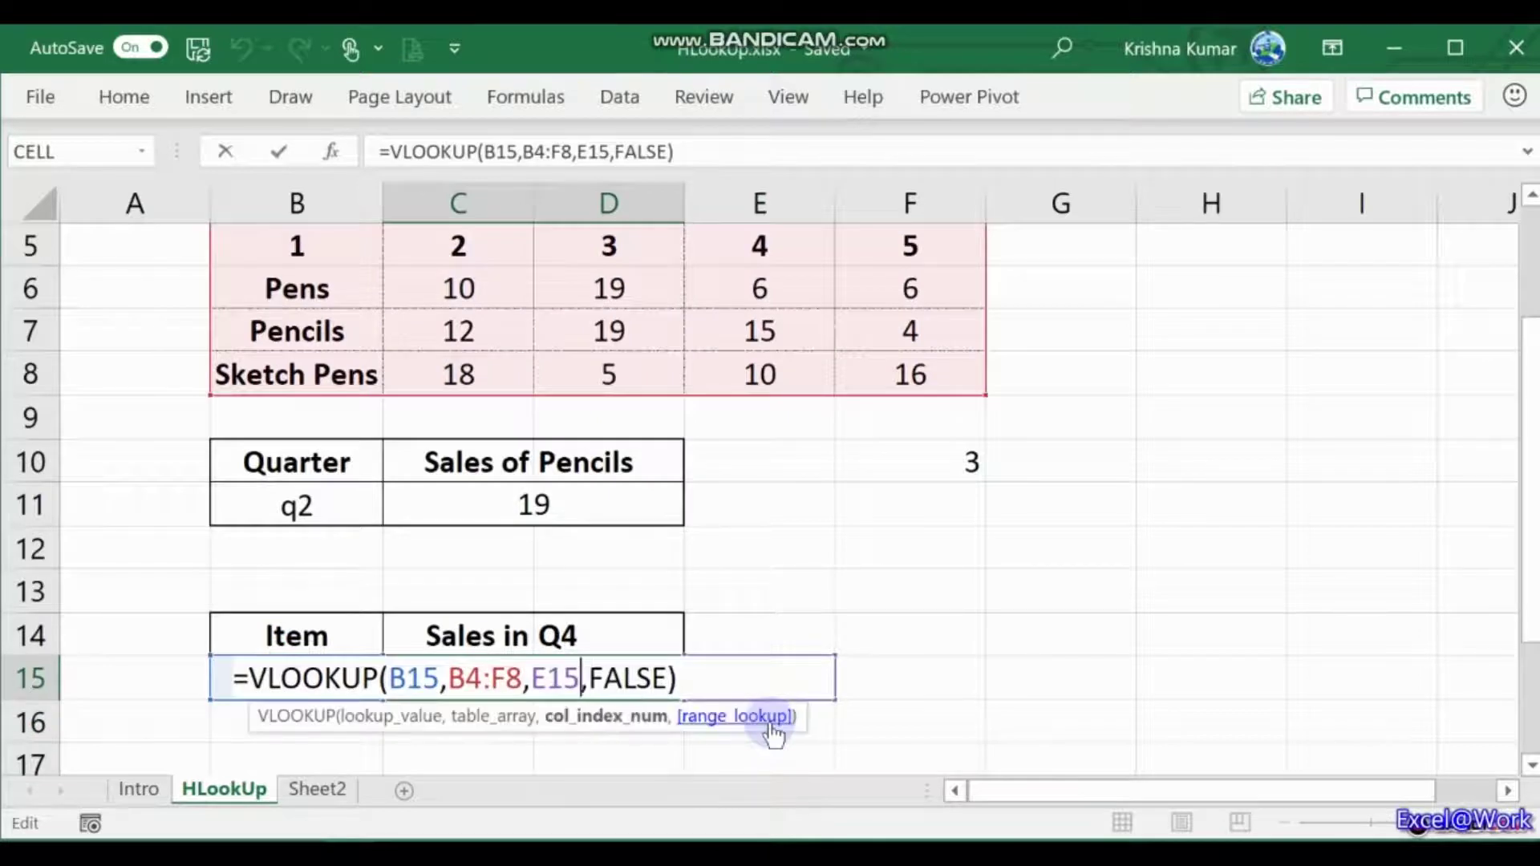
{"action": "key", "text": "shift+Left"}
{"action": "key", "text": "shift+Left"}
{"action": "key", "text": "shift+Left"}
{"action": "key", "text": "ctrl+v"}
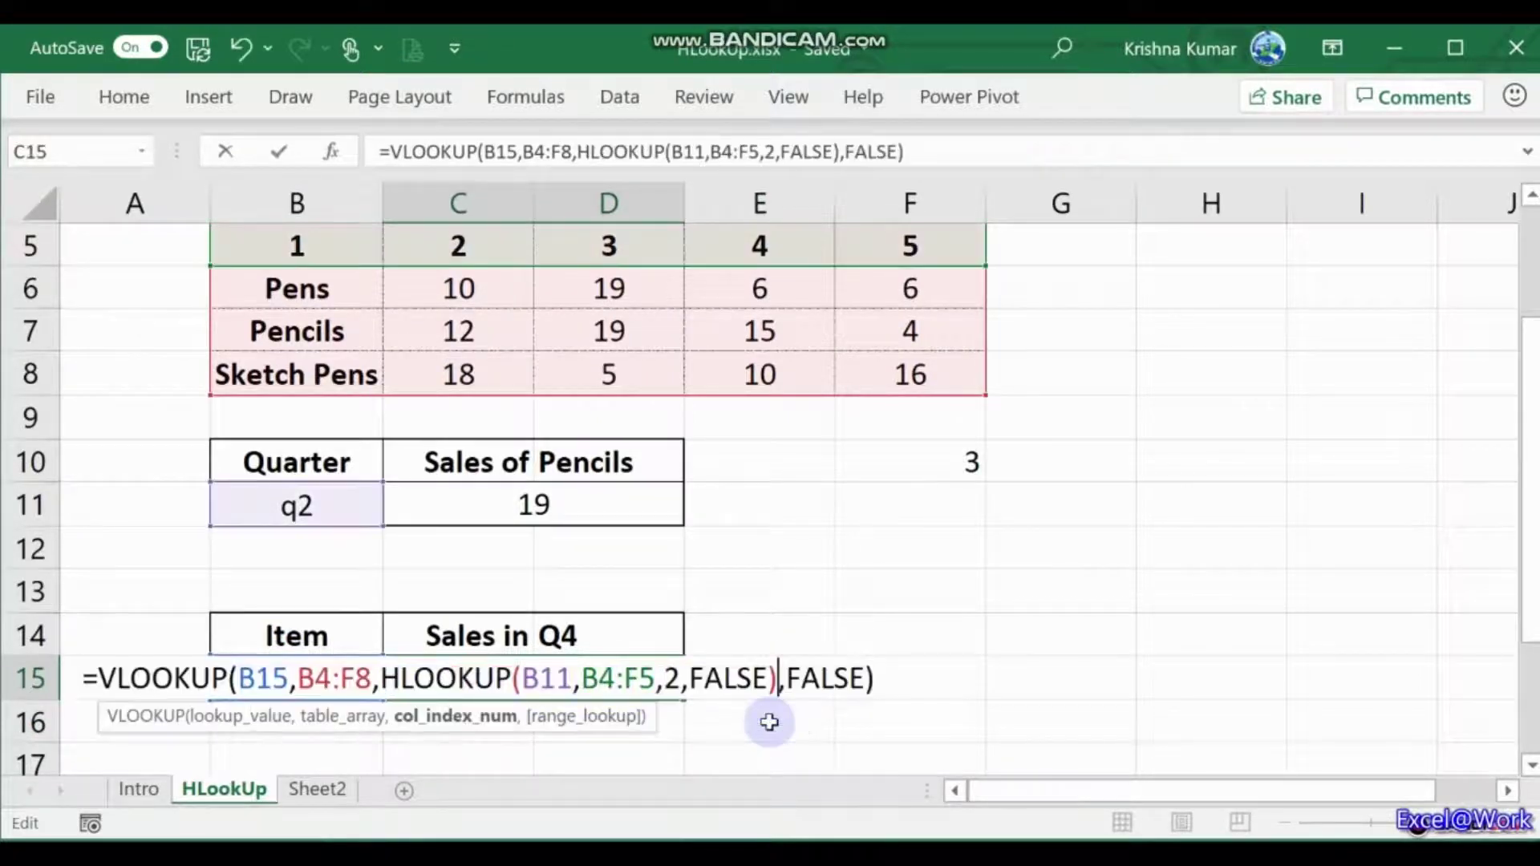
{"action": "key", "text": "Return"}
Step: Examine the nested HLOOKUP in the C15 formula, checking which cell supplies its lookup value
{"action": "key", "text": "Up"}
{"action": "key", "text": "Left"}
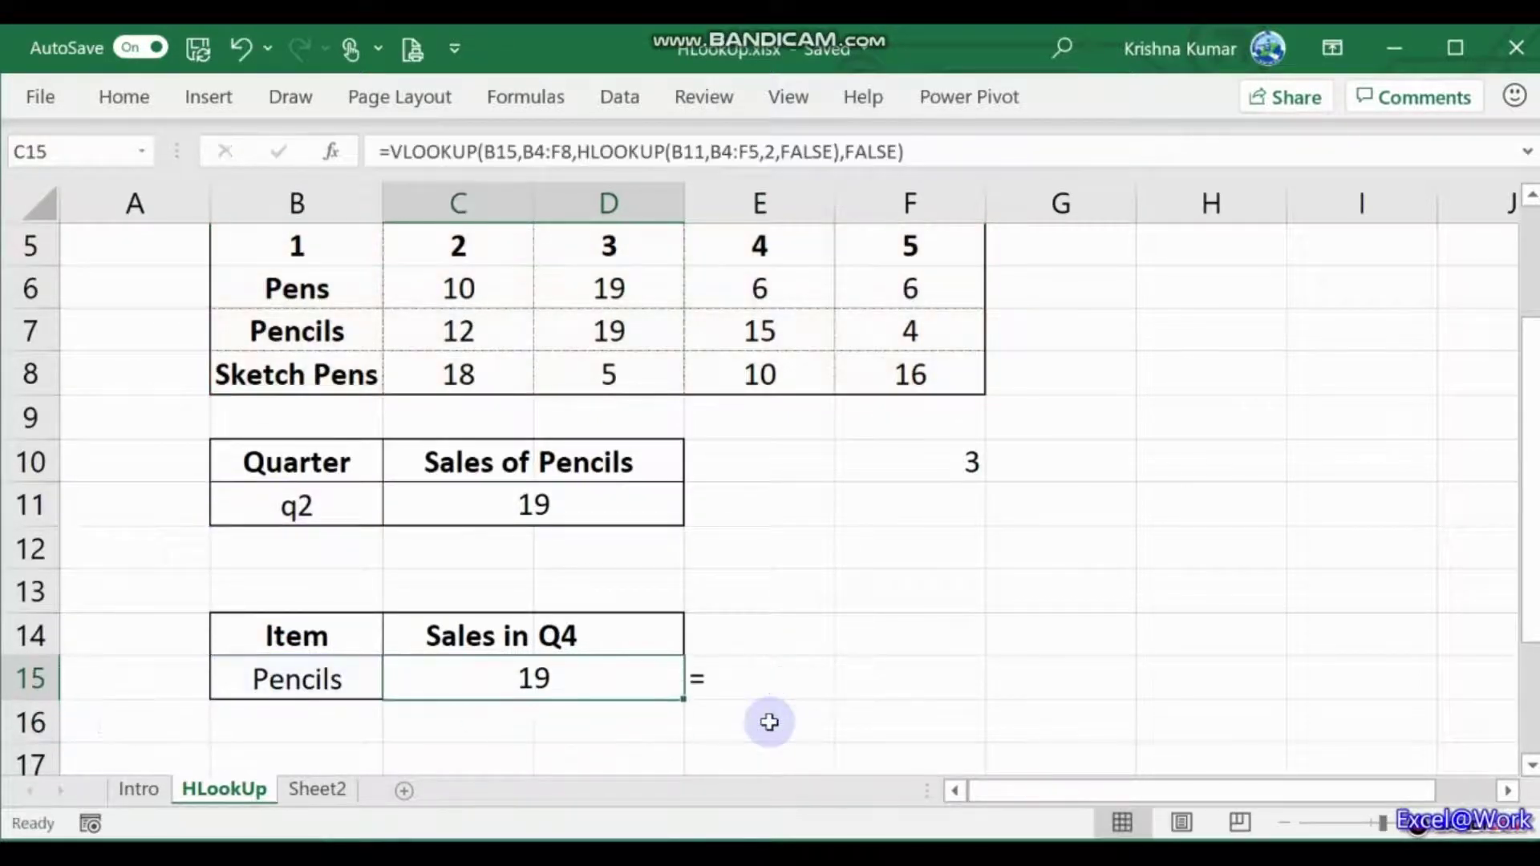
{"action": "key", "text": "F2"}
{"action": "key", "text": "Left"}
{"action": "key", "text": "Left"}
{"action": "key", "text": "Left"}
{"action": "key", "text": "Left"}
{"action": "key", "text": "Left"}
{"action": "key", "text": "Left"}
{"action": "key", "text": "Left"}
{"action": "key", "text": "Left"}
{"action": "key", "text": "Left"}
{"action": "key", "text": "Left"}
{"action": "key", "text": "Left"}
{"action": "key", "text": "Left"}
{"action": "key", "text": "Left"}
{"action": "key", "text": "Left"}
{"action": "key", "text": "Left"}
{"action": "key", "text": "Left"}
{"action": "key", "text": "Left"}
{"action": "key", "text": "Left"}
{"action": "key", "text": "Left"}
{"action": "key", "text": "Left"}
{"action": "key", "text": "Left"}
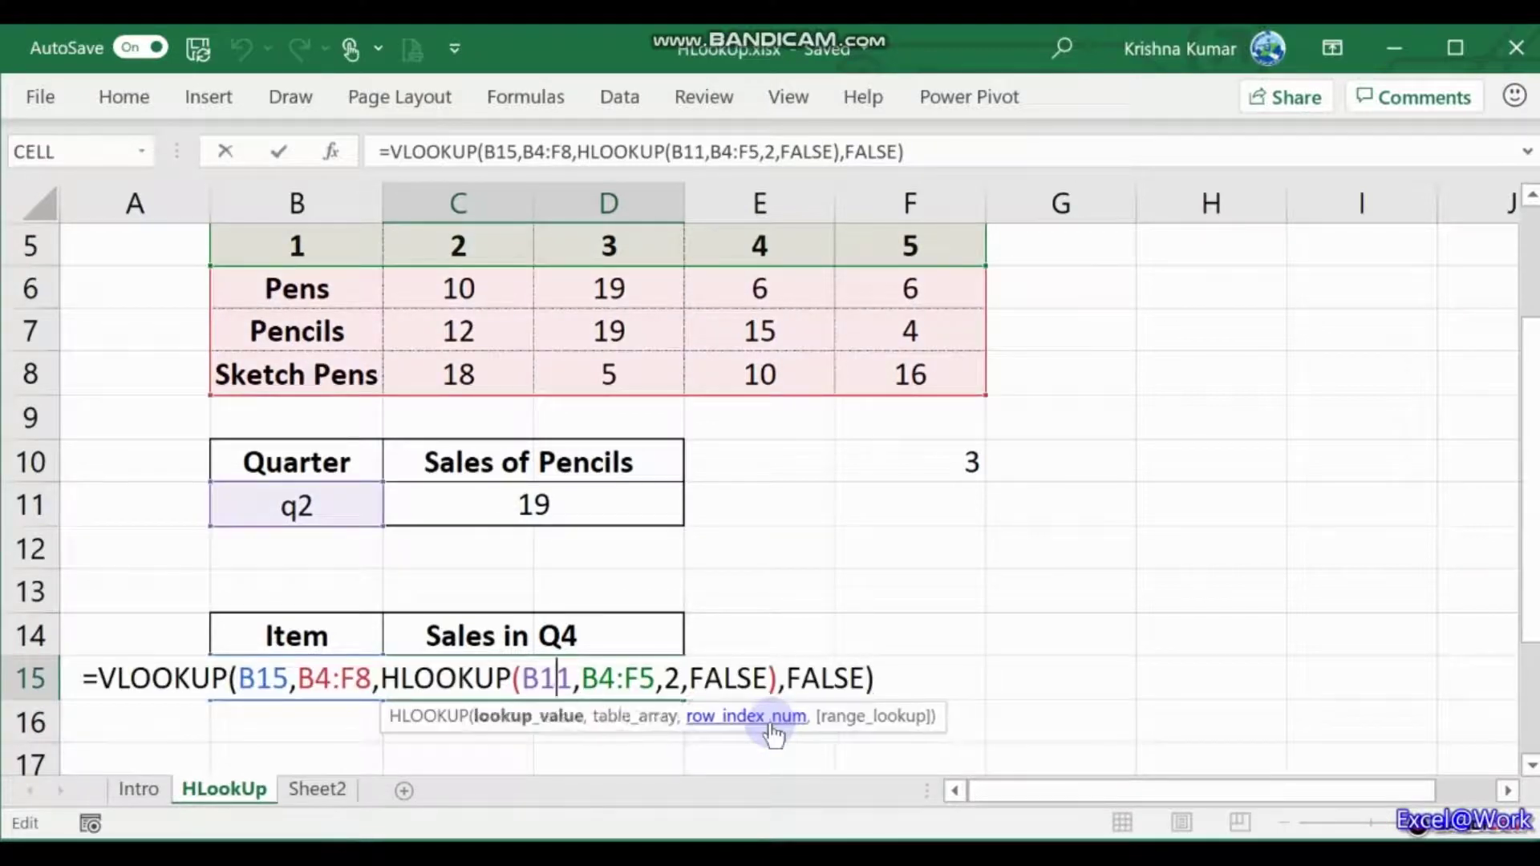
{"action": "key", "text": "Return"}
Step: Enter Q2 as the quarter in cell B11
{"action": "key", "text": "Up"}
{"action": "key", "text": "Up"}
{"action": "key", "text": "Right"}
{"action": "key", "text": "Up"}
{"action": "key", "text": "Up"}
{"action": "key", "text": "Up"}
{"action": "key", "text": "Left"}
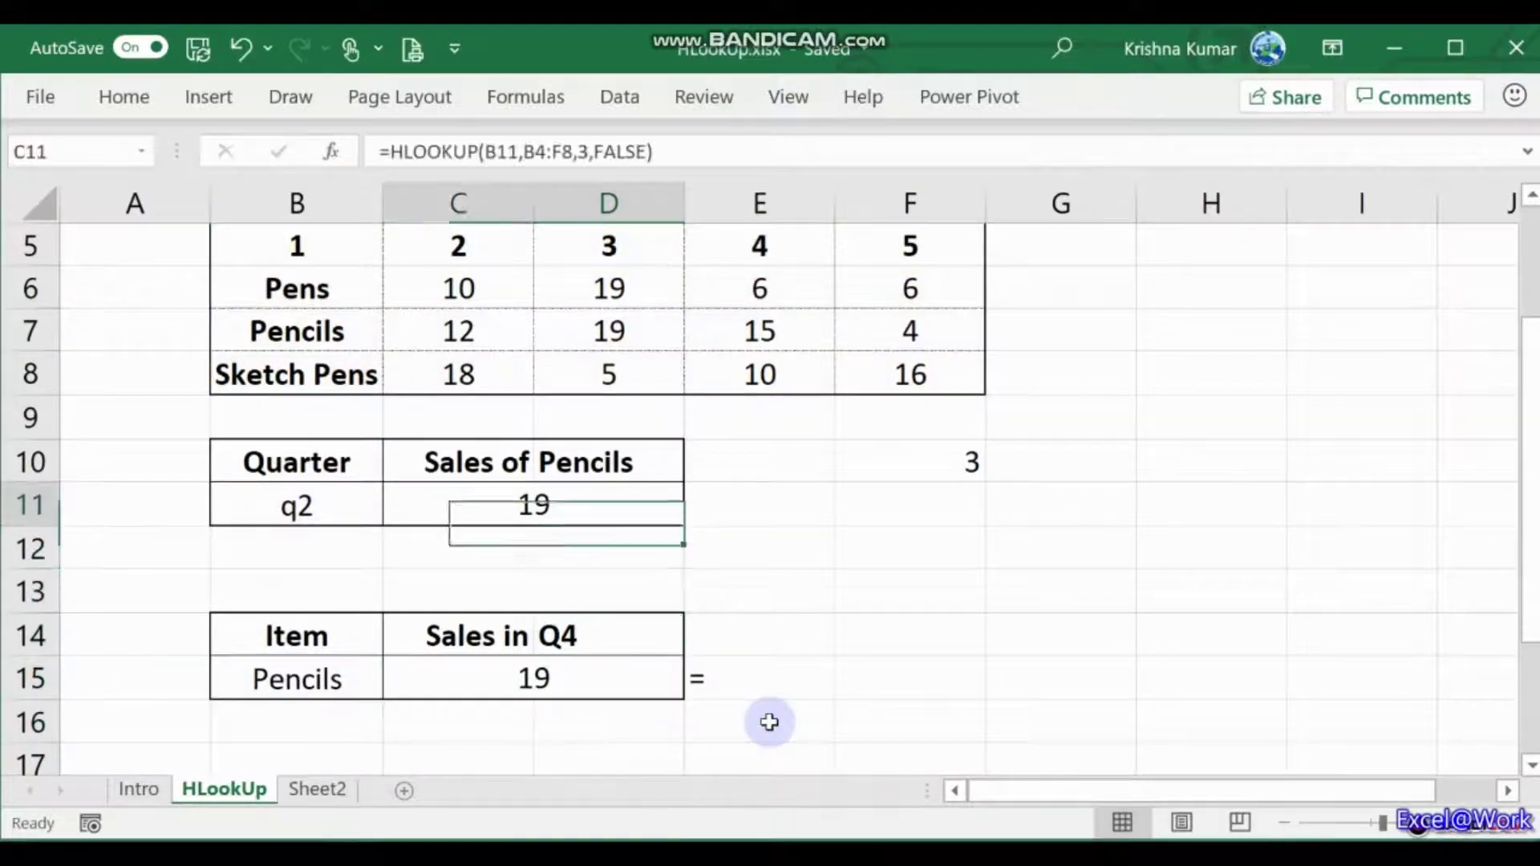
{"action": "key", "text": "Left"}
{"action": "type", "text": "Q2"}
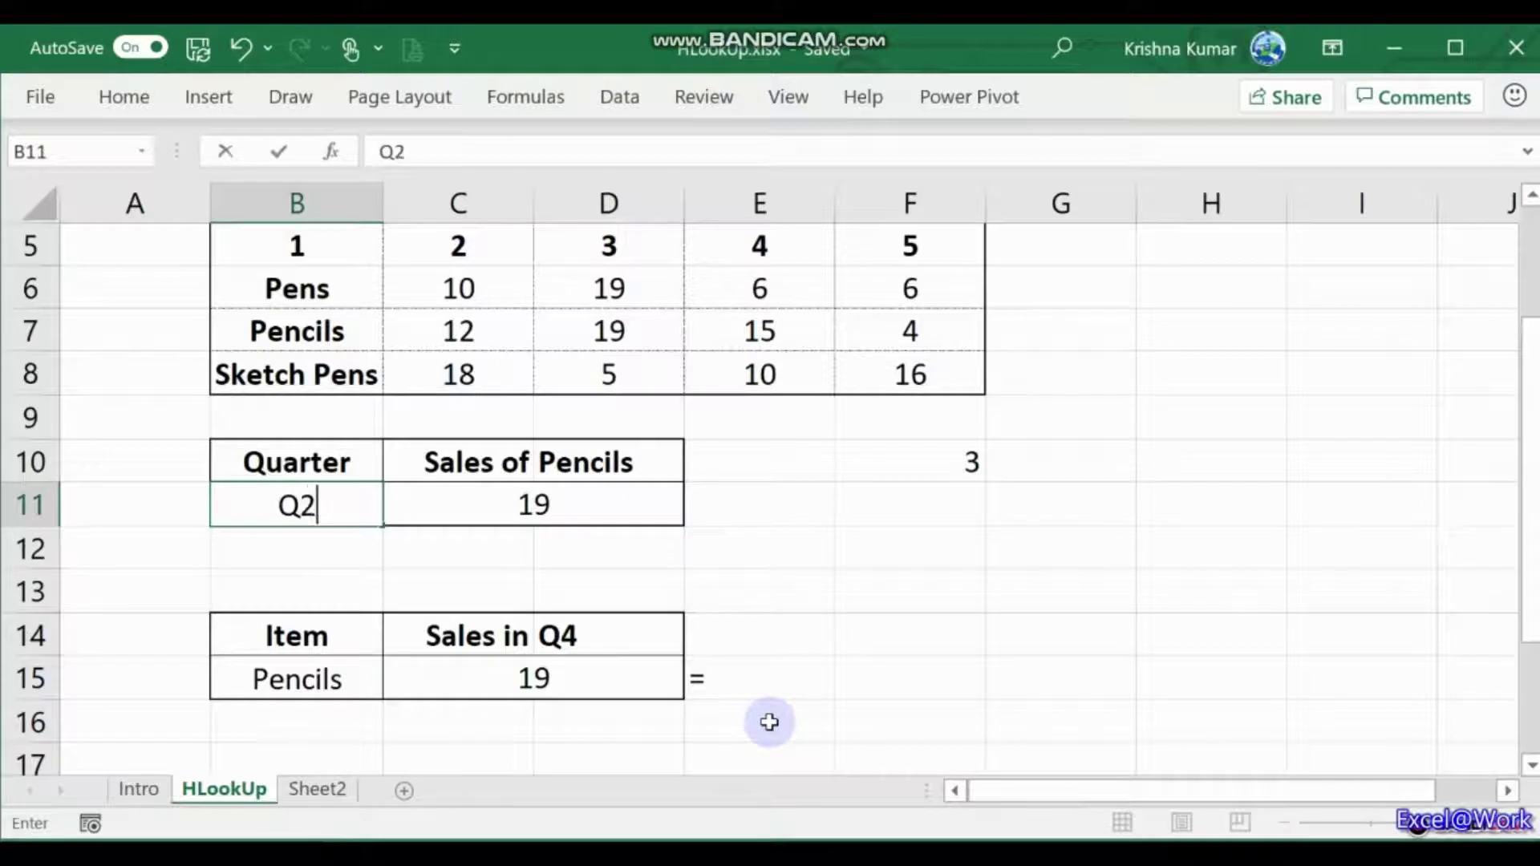
{"action": "key", "text": "Return"}
Step: Link the quarter in the Sales in heading, cell D14, to the quarter cell with =B11
{"action": "key", "text": "Up"}
{"action": "key", "text": "Right"}
{"action": "key", "text": "Left"}
{"action": "key", "text": "Left"}
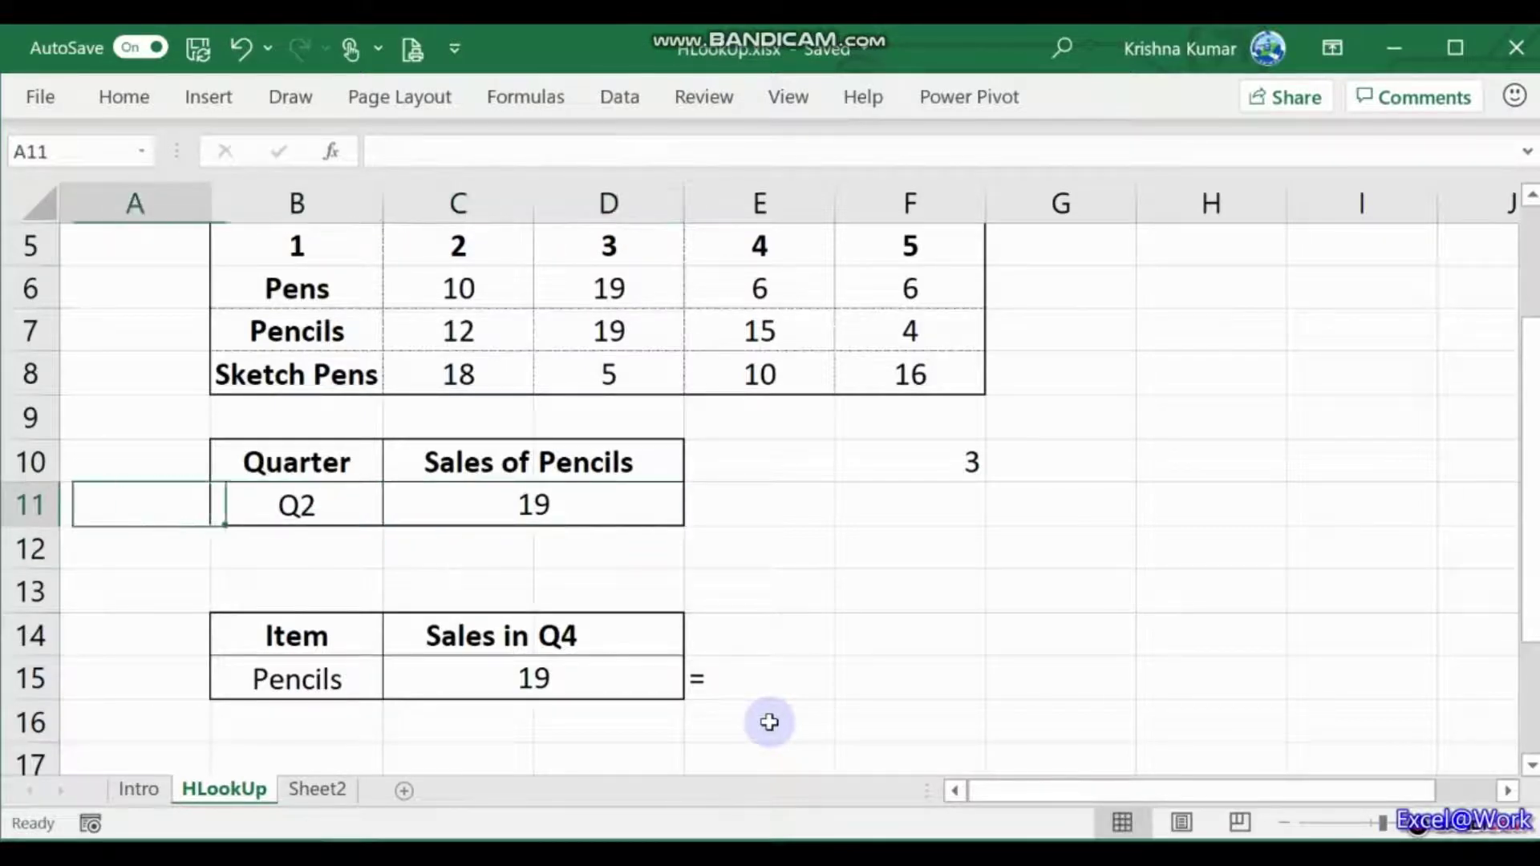
{"action": "key", "text": "Down"}
{"action": "key", "text": "Down"}
{"action": "key", "text": "Right"}
{"action": "key", "text": "Right"}
{"action": "key", "text": "Down"}
{"action": "key", "text": "Right"}
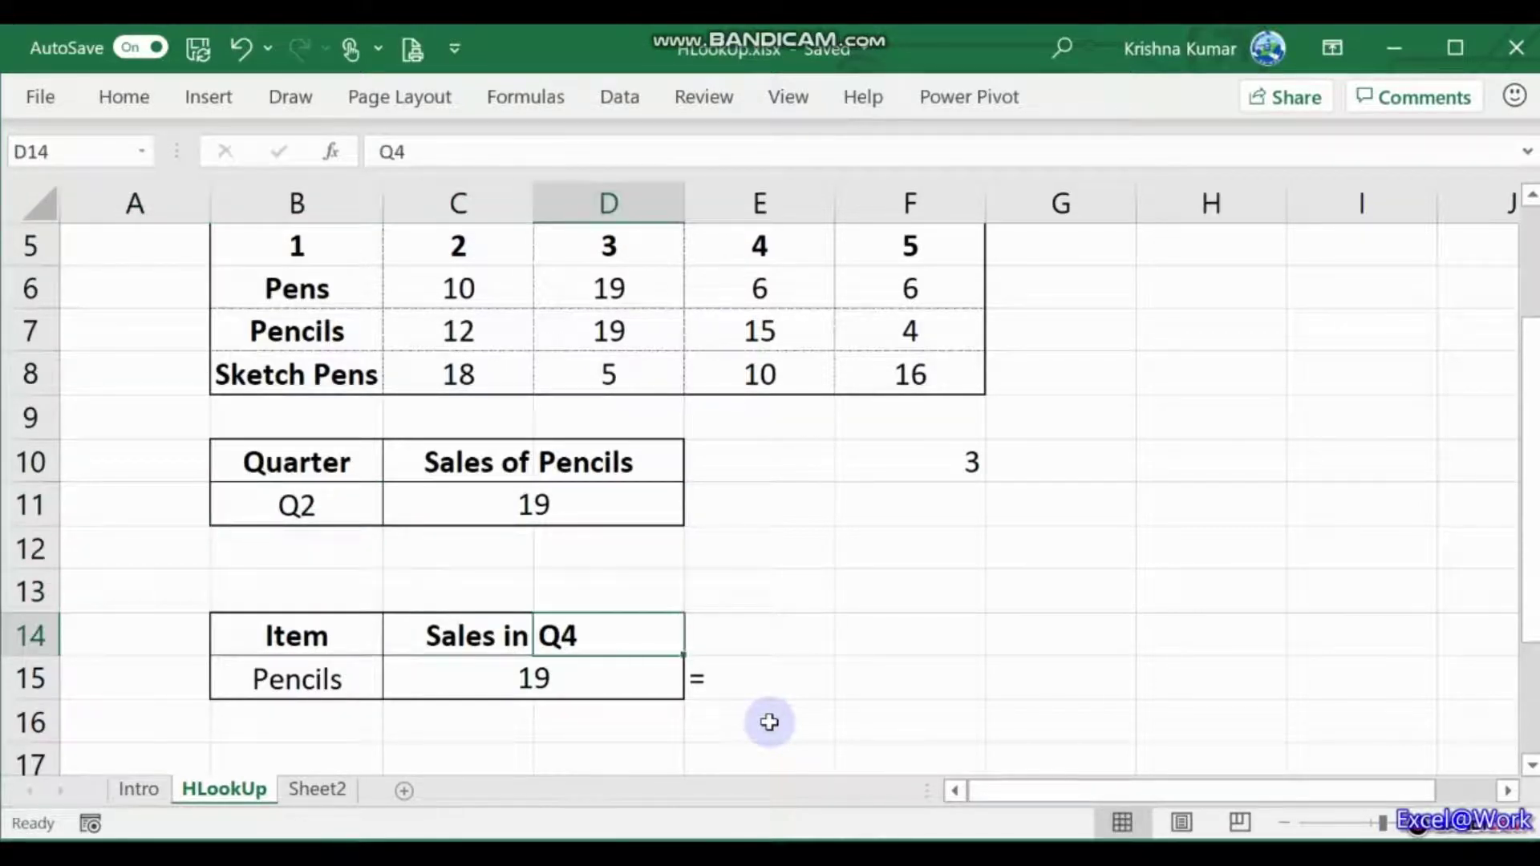
{"action": "type", "text": "="}
{"action": "key", "text": "Up"}
{"action": "key", "text": "Up"}
{"action": "key", "text": "Up"}
{"action": "key", "text": "Left"}
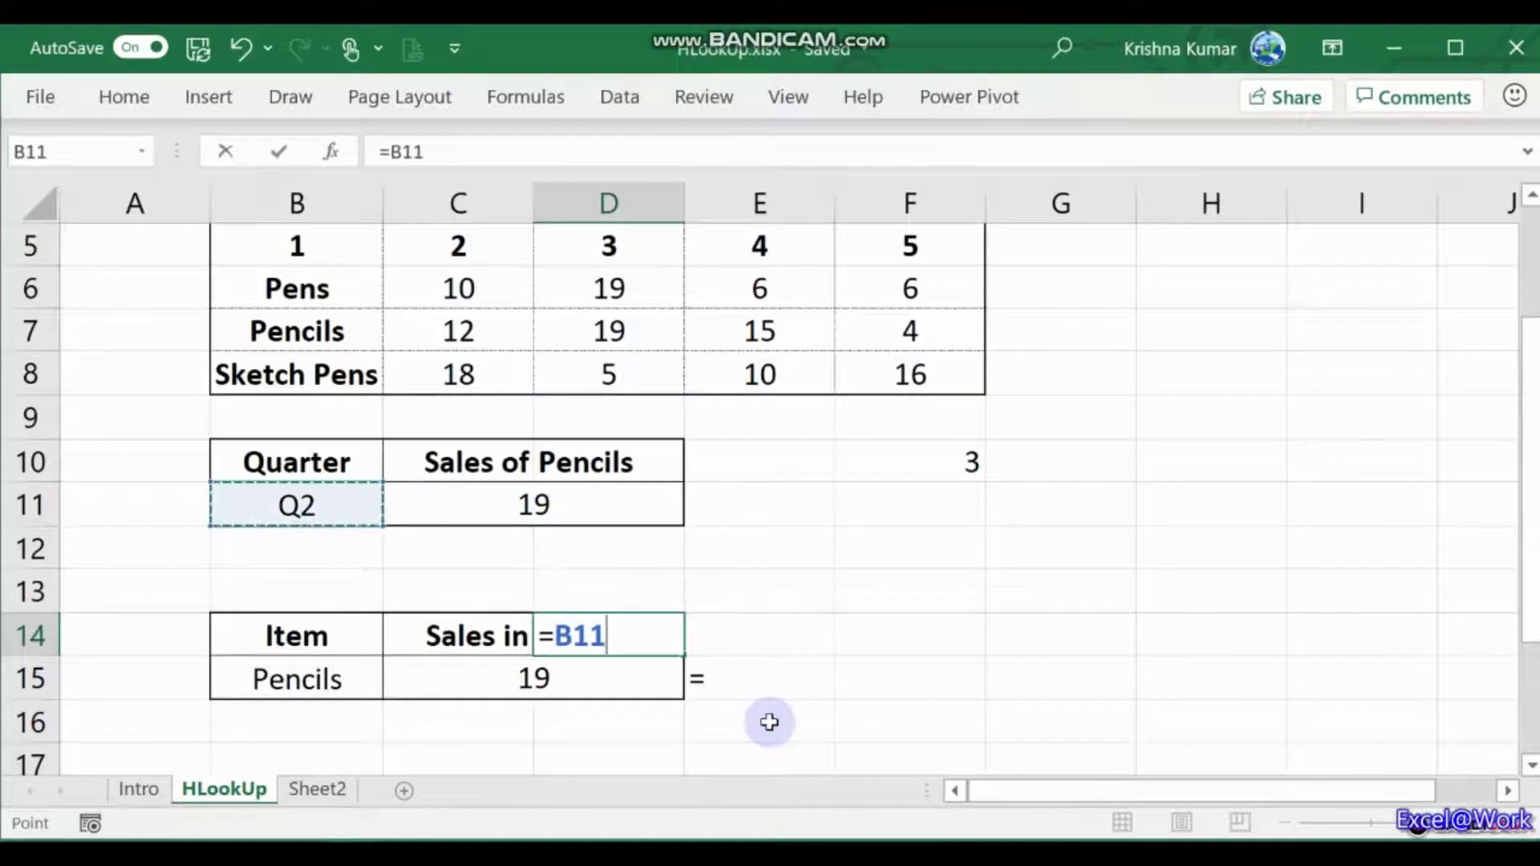
{"action": "key", "text": "Return"}
Step: Link the item in cell B15 to the item name in the Sales of heading with =D10
{"action": "key", "text": "Left"}
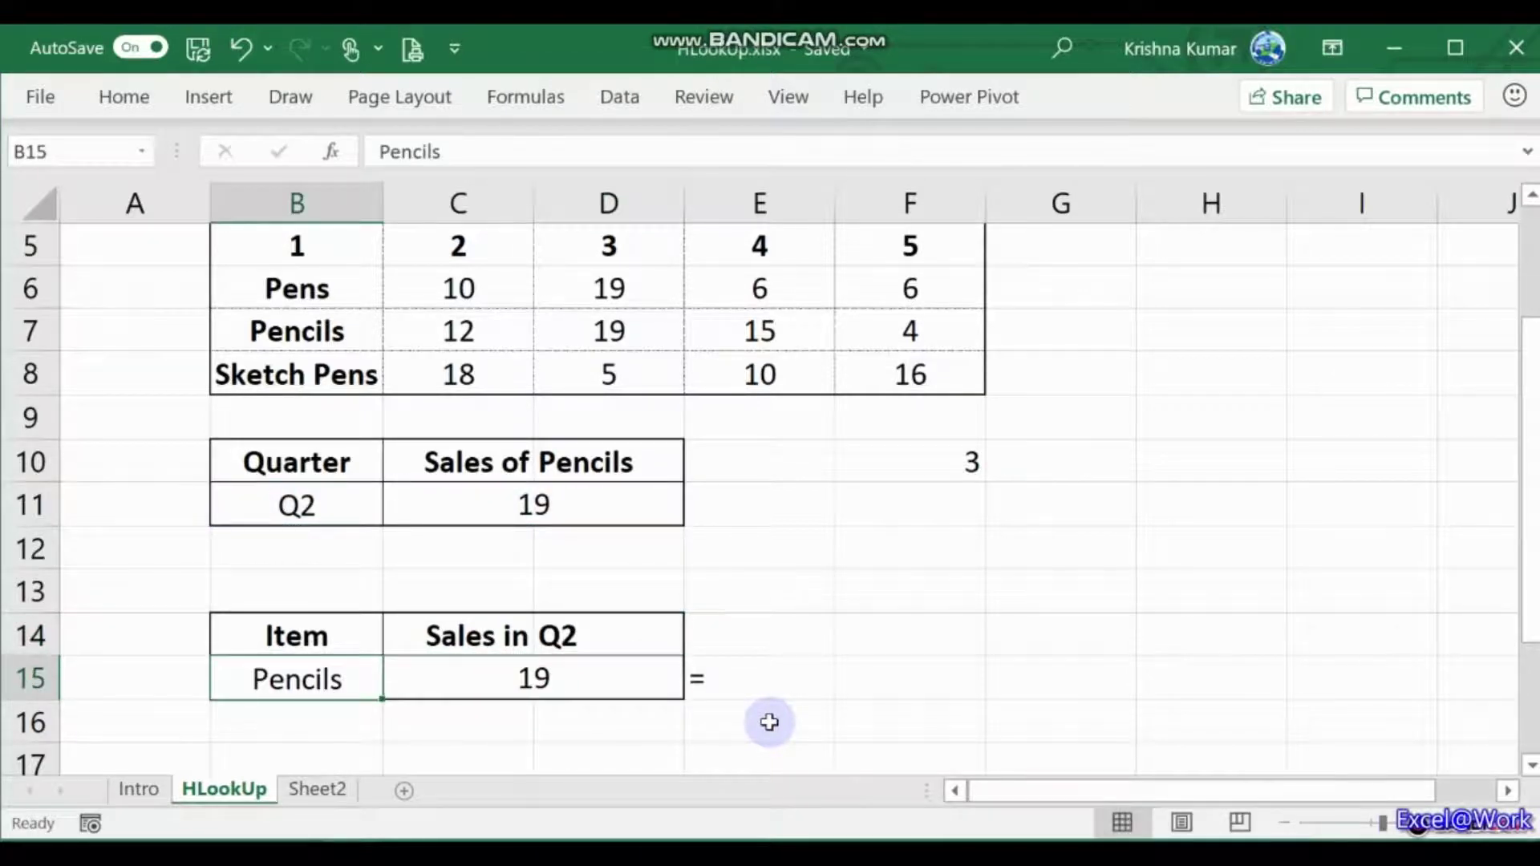
{"action": "type", "text": "="}
{"action": "key", "text": "Up"}
{"action": "key", "text": "Up"}
{"action": "key", "text": "Up"}
{"action": "key", "text": "Up"}
{"action": "key", "text": "Up"}
{"action": "key", "text": "Right"}
{"action": "key", "text": "Right"}
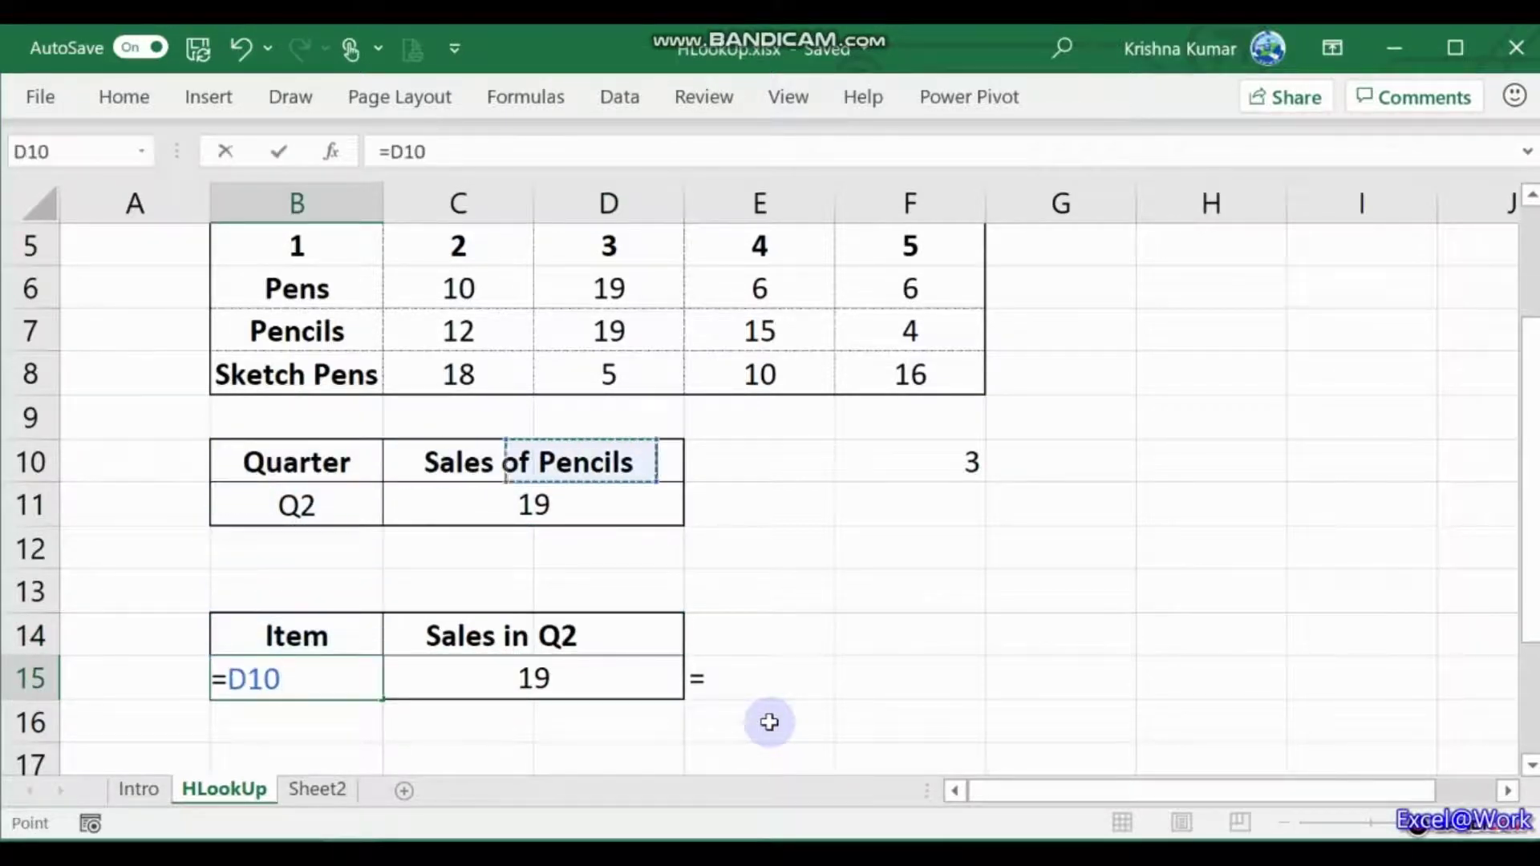
{"action": "key", "text": "Return"}
Step: Review the Quarter and Item lookup tables and check the linked item formula in B15
{"action": "key", "text": "Up"}
{"action": "key", "text": "Up"}
{"action": "key", "text": "Up"}
{"action": "key", "text": "Up"}
{"action": "key", "text": "Up"}
{"action": "key", "text": "Up"}
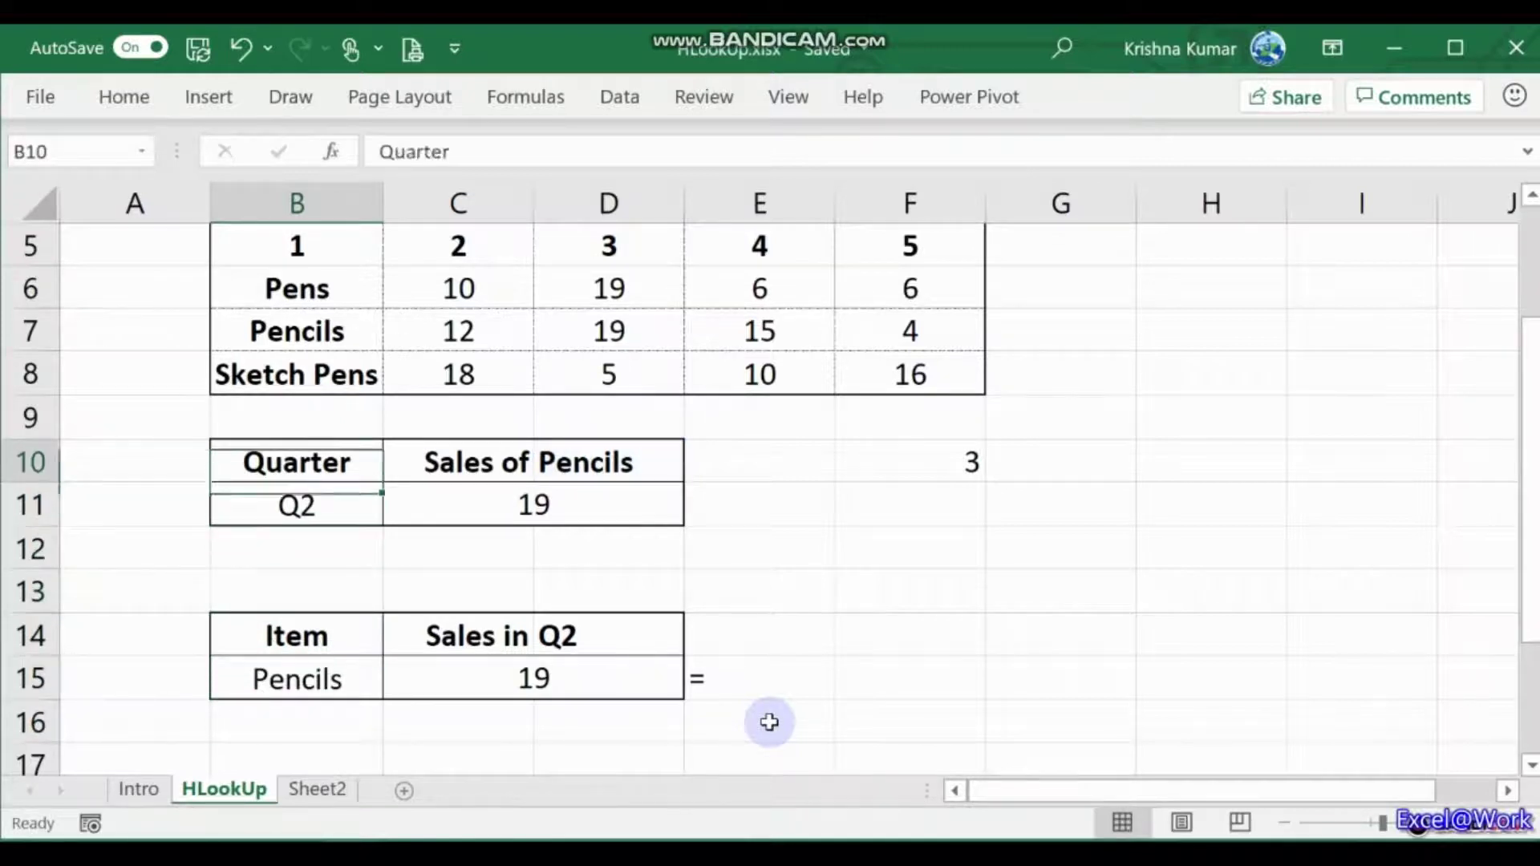
{"action": "key", "text": "Right"}
{"action": "key", "text": "Left"}
{"action": "key", "text": "Left"}
{"action": "key", "text": "Up"}
{"action": "key", "text": "Up"}
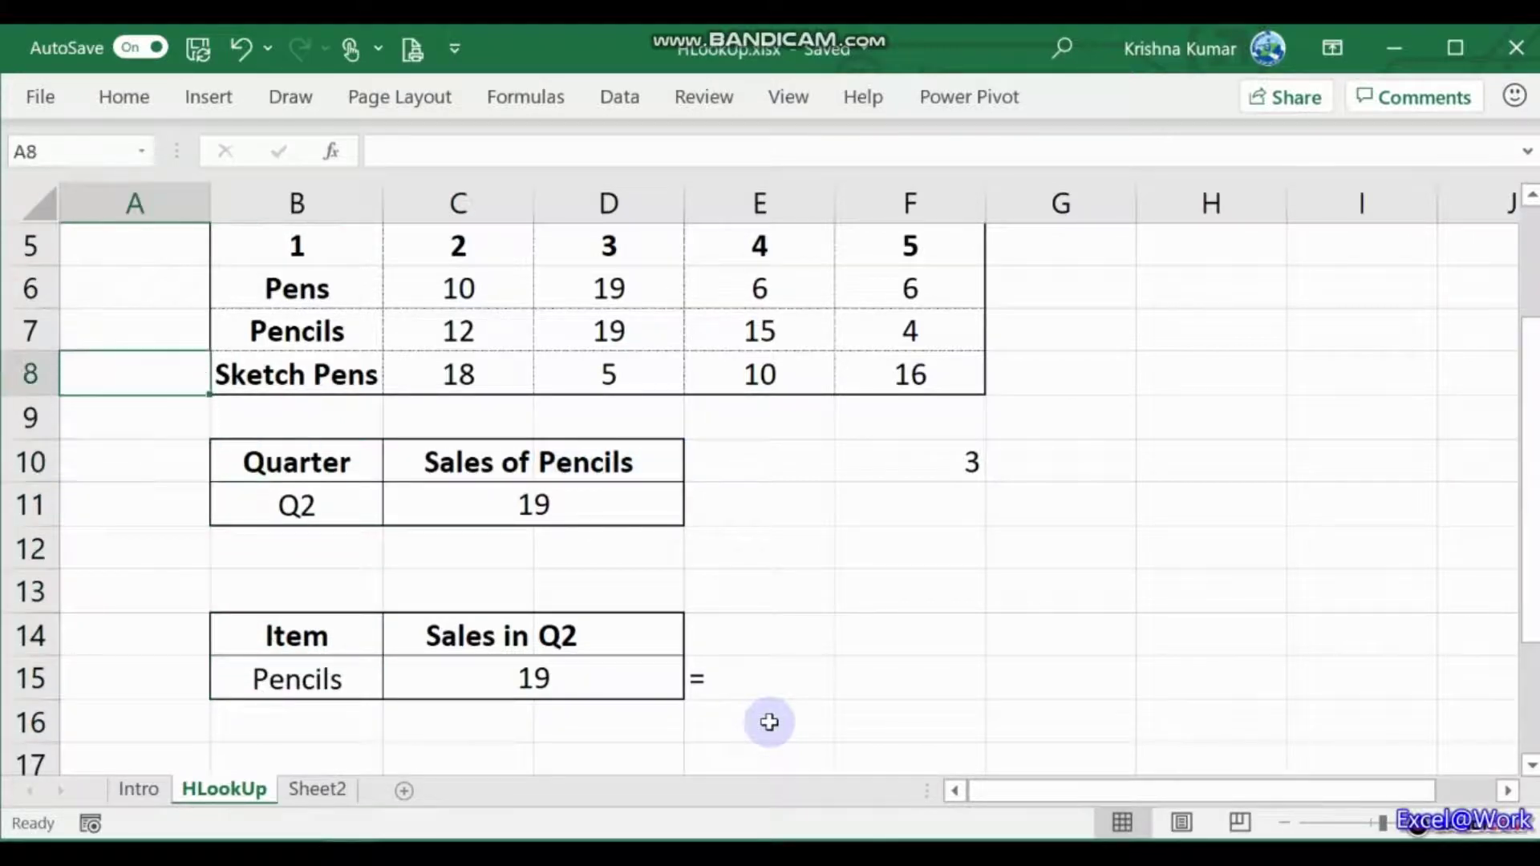
{"action": "key", "text": "Right"}
{"action": "key", "text": "Down"}
{"action": "key", "text": "Down"}
{"action": "key", "text": "Down"}
{"action": "key", "text": "Down"}
{"action": "key", "text": "Down"}
{"action": "key", "text": "Down"}
{"action": "key", "text": "Down"}
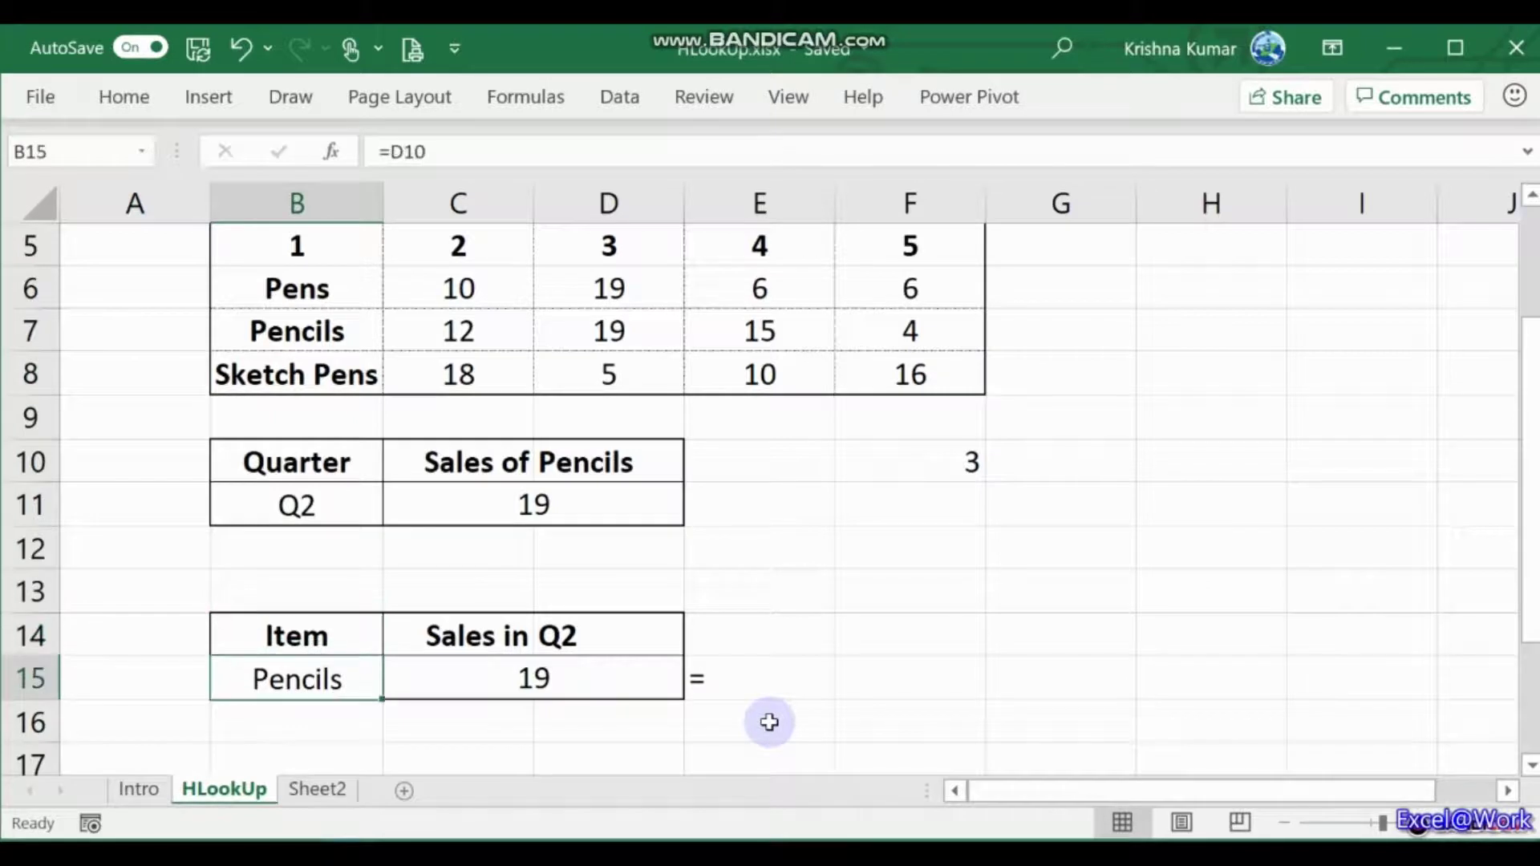
Step: Change the item name in the Sales of heading, cell D10, to Pens
{"action": "key", "text": "Up"}
{"action": "key", "text": "Up"}
{"action": "key", "text": "Up"}
{"action": "key", "text": "Up"}
{"action": "key", "text": "Up"}
{"action": "key", "text": "Right"}
{"action": "key", "text": "Right"}
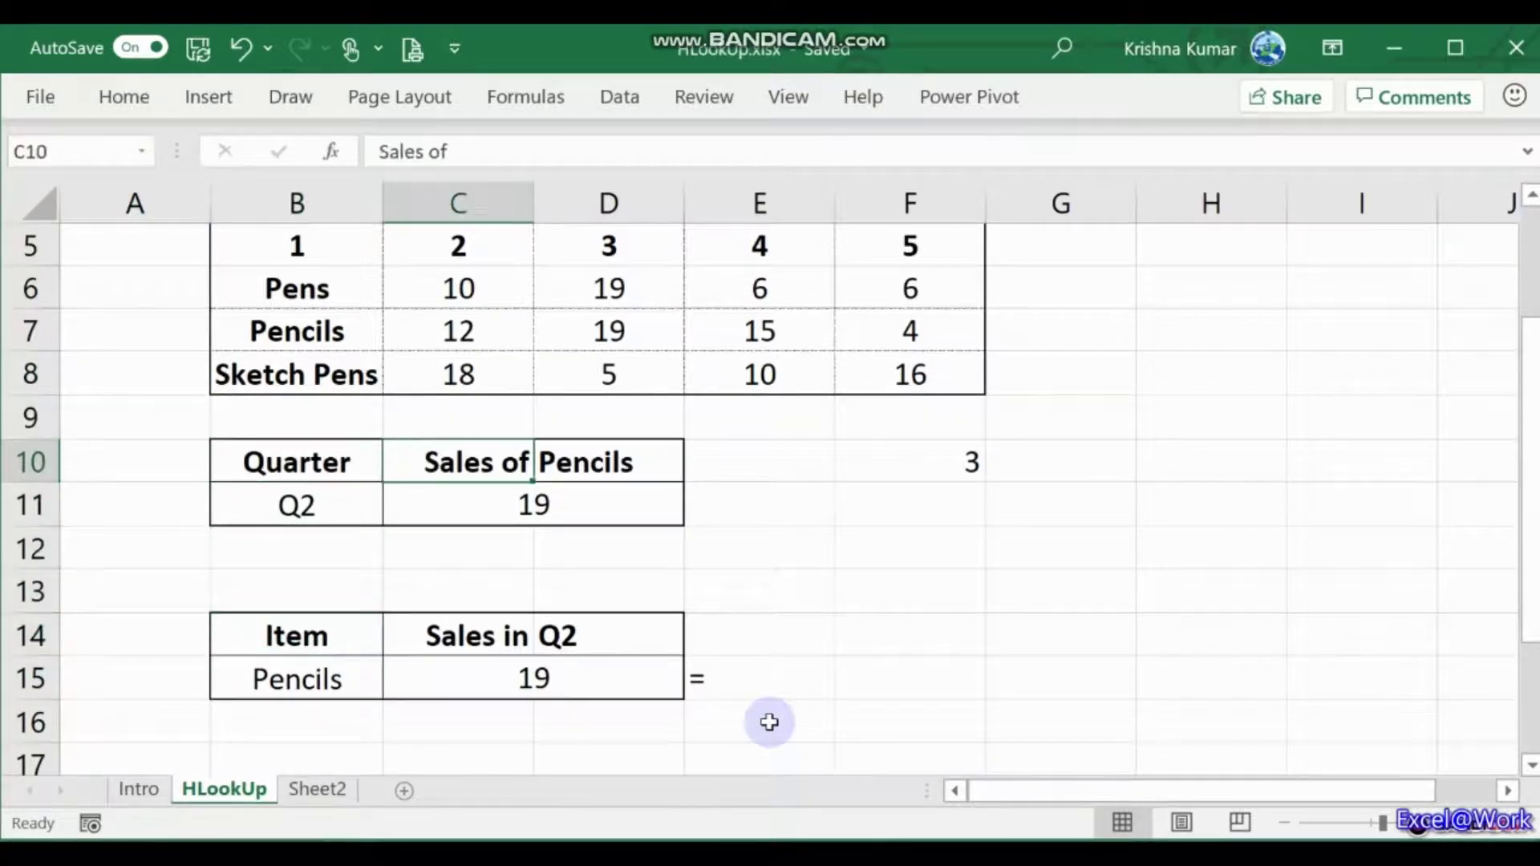
{"action": "type", "text": "pENS"}
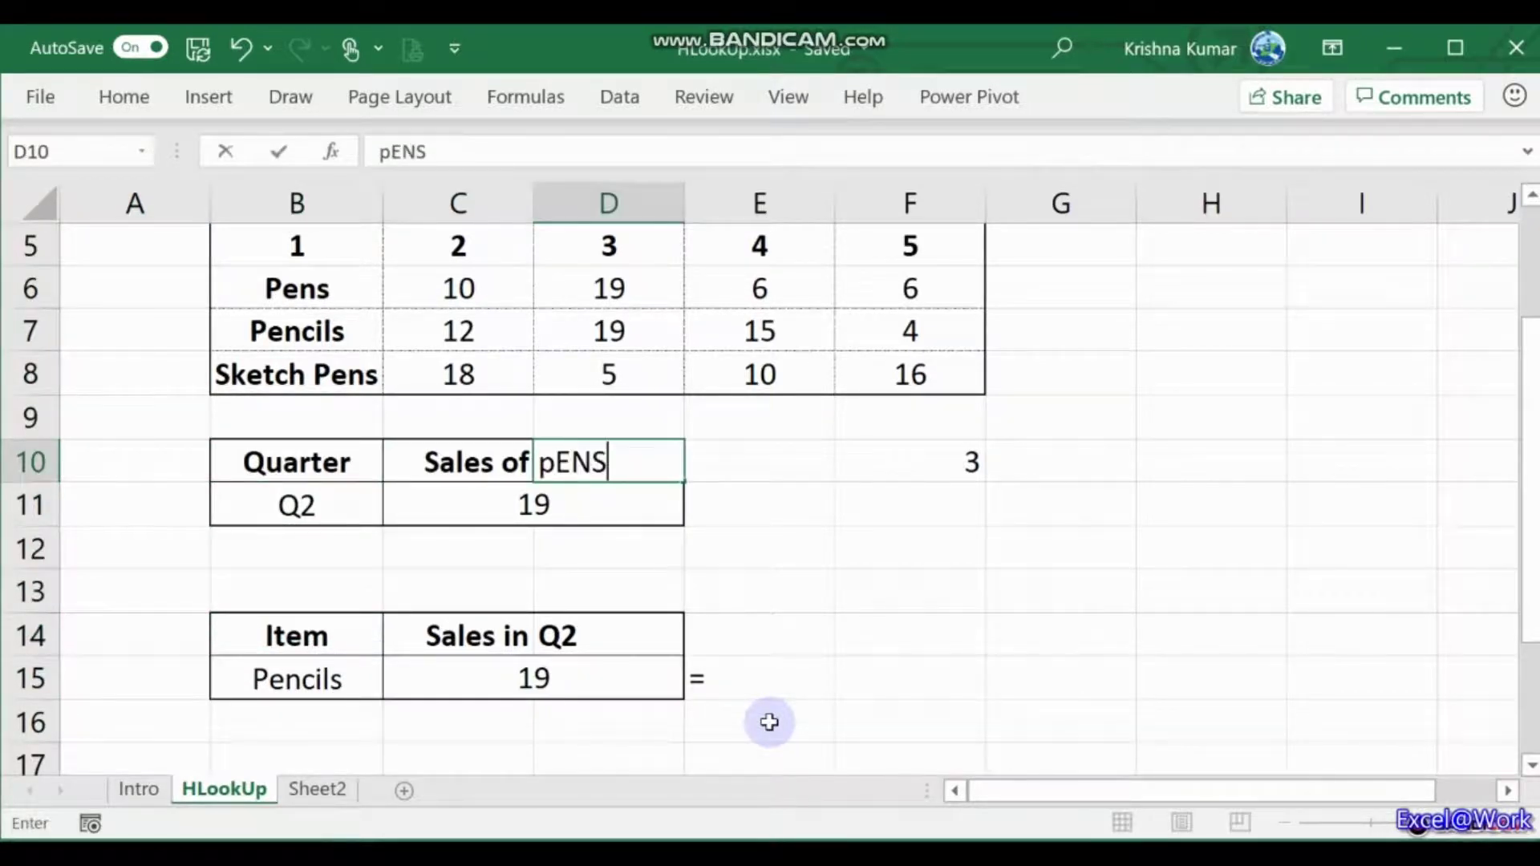
{"action": "key", "text": "Return"}
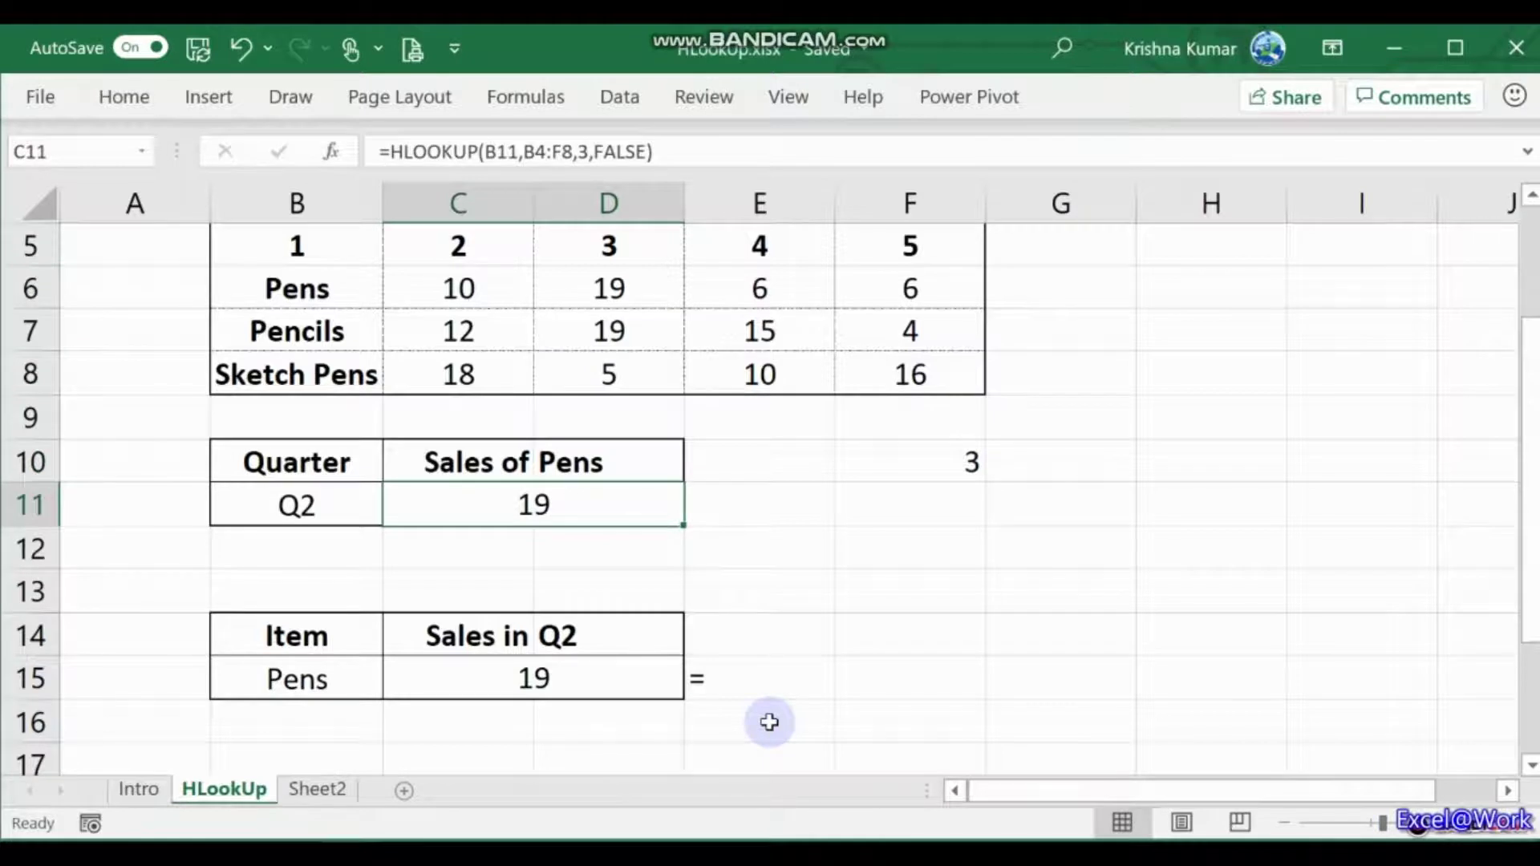
Step: Change the row index of the HLOOKUP formula in cell C11 to 4
{"action": "key", "text": "F2"}
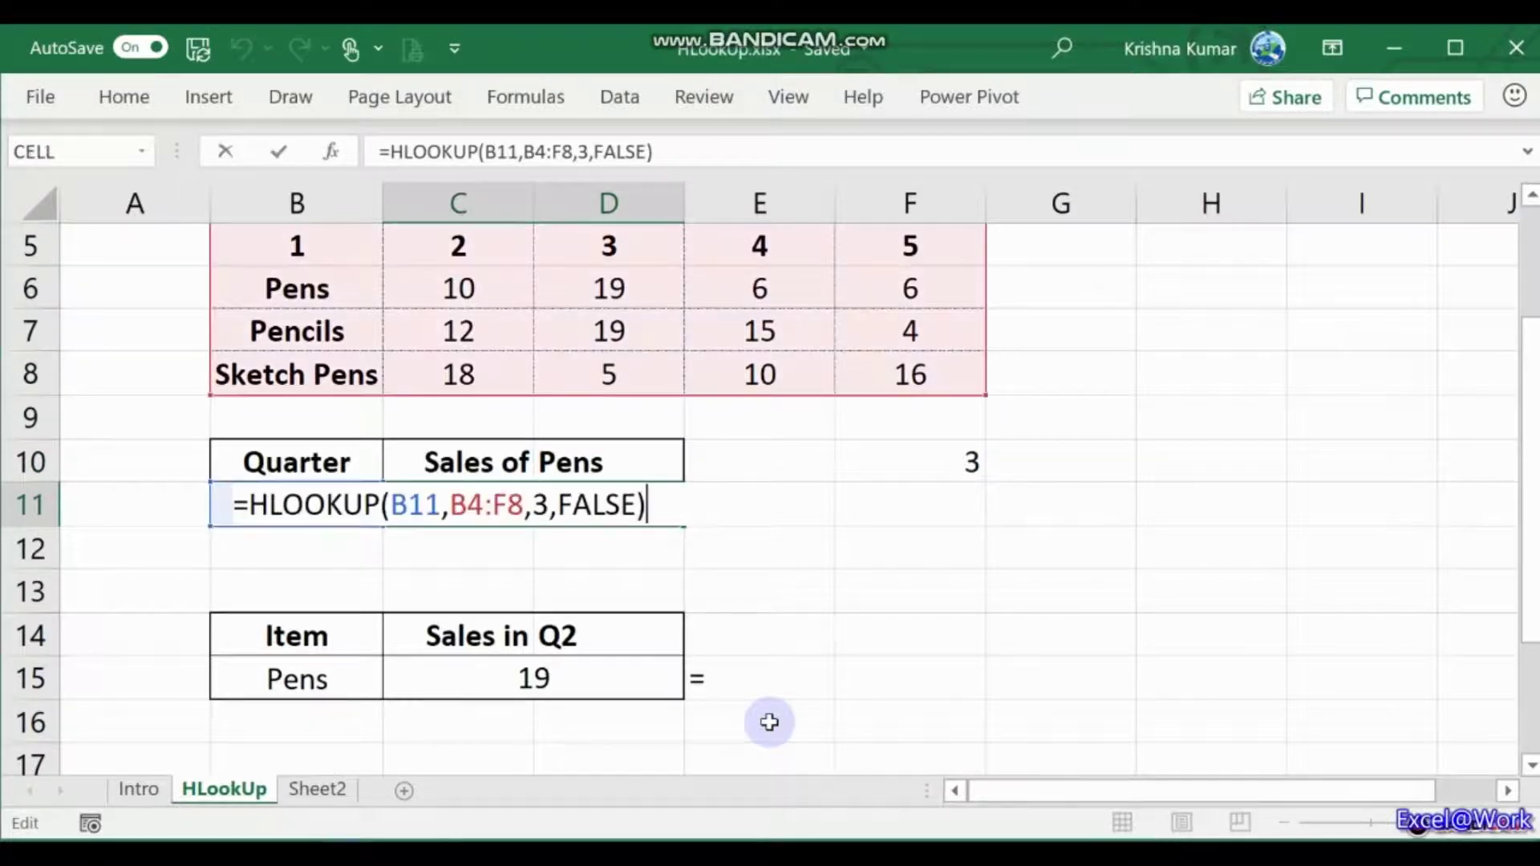
{"action": "key", "text": "Left"}
{"action": "key", "text": "Left"}
{"action": "key", "text": "Left"}
{"action": "key", "text": "Left"}
{"action": "key", "text": "Left"}
{"action": "key", "text": "Left"}
{"action": "key", "text": "Left"}
{"action": "key", "text": "Left"}
{"action": "key", "text": "Delete"}
{"action": "type", "text": "4"}
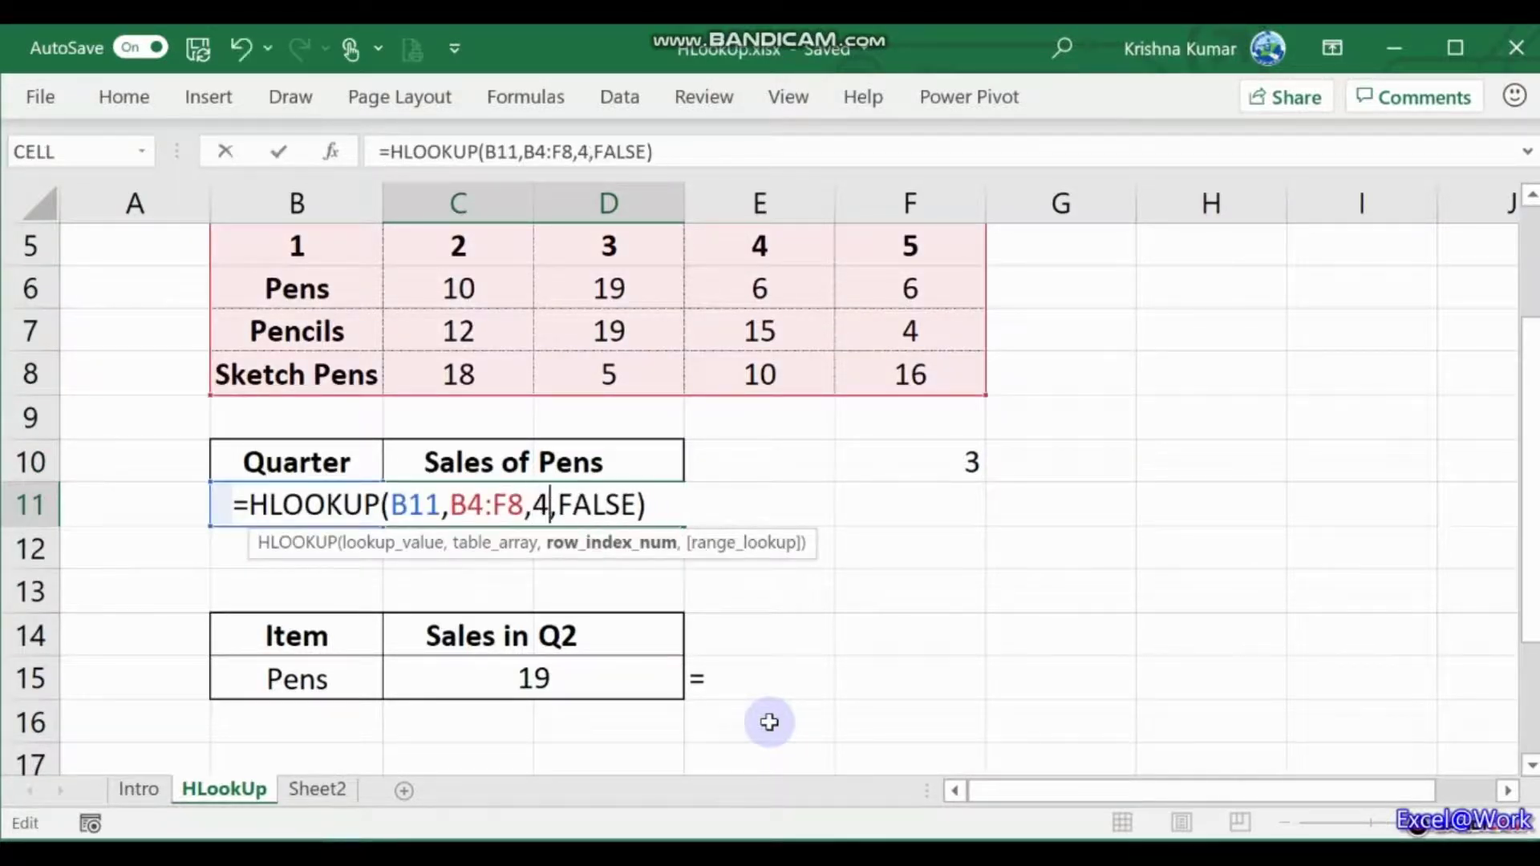
{"action": "key", "text": "Return"}
Step: Check the linked item in B15 and the nested VLOOKUP formula in C15
{"action": "key", "text": "Down"}
{"action": "key", "text": "Down"}
{"action": "key", "text": "Down"}
{"action": "key", "text": "Left"}
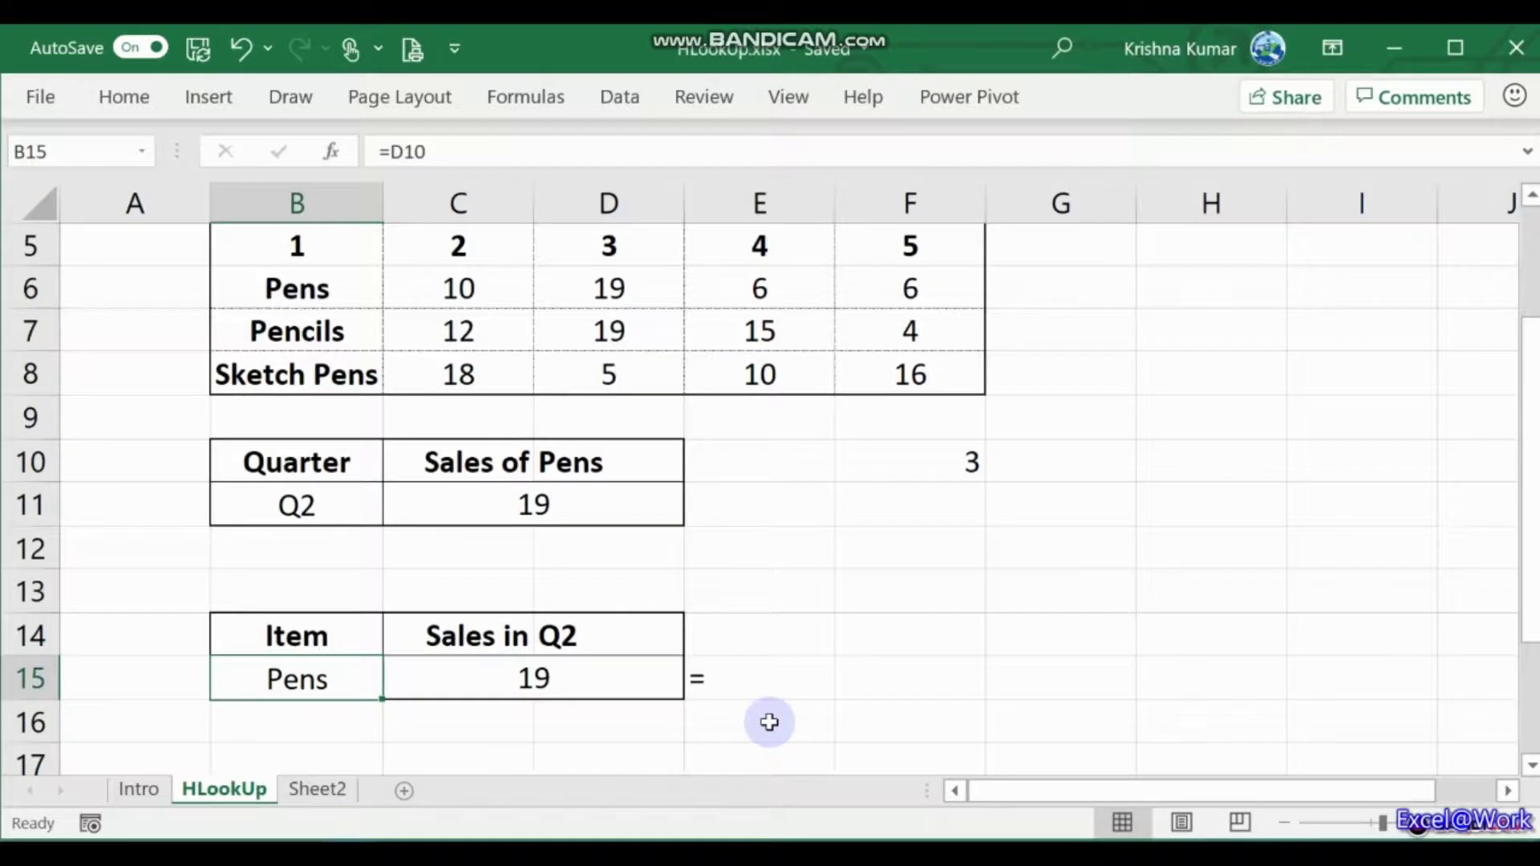
{"action": "key", "text": "Right"}
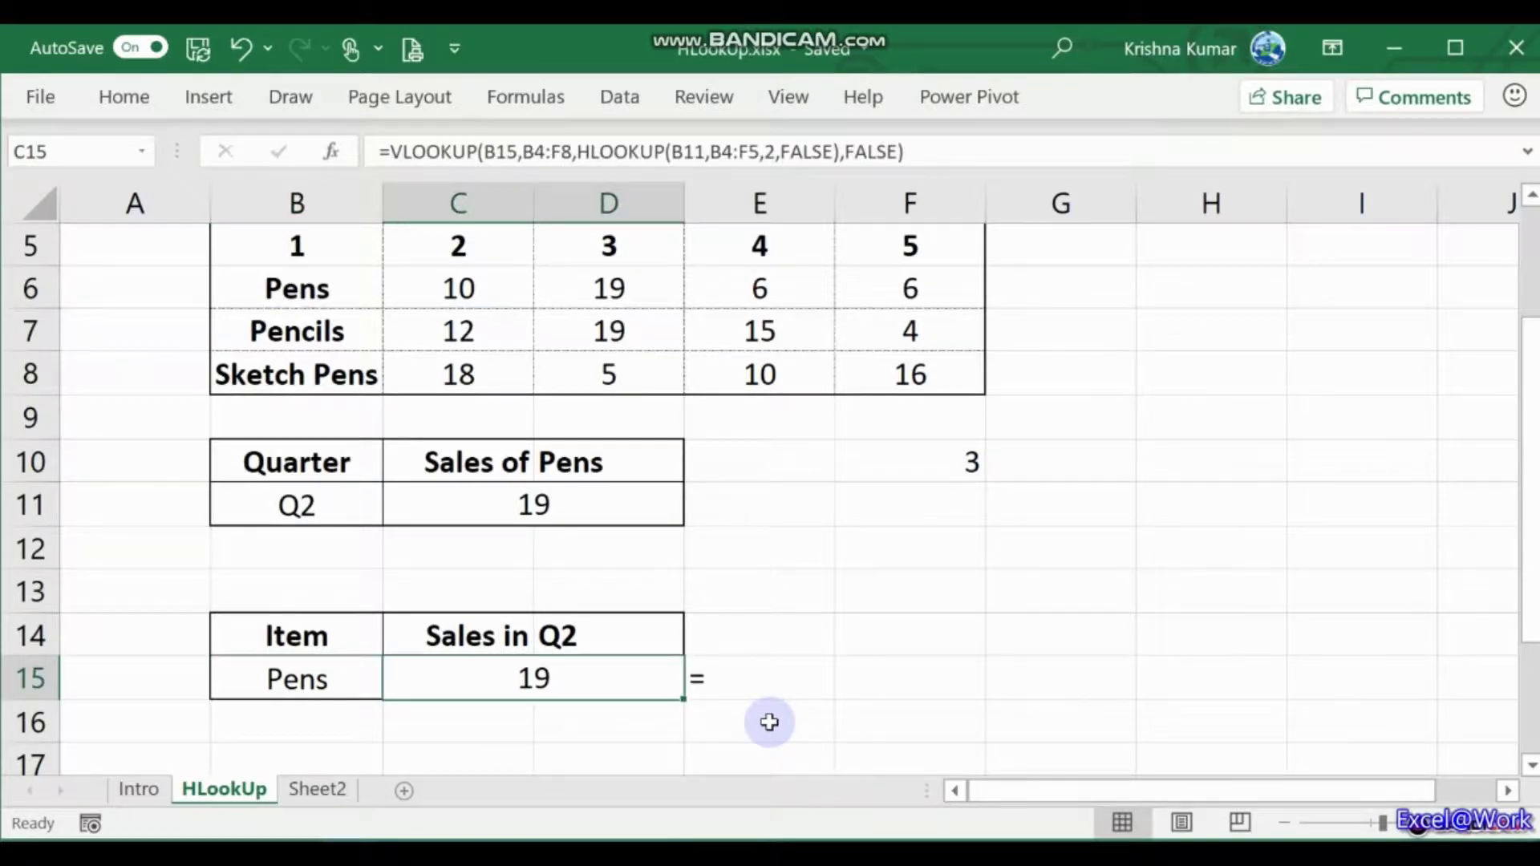
Step: Set the quarter in cell B11 to q3
{"action": "key", "text": "Up"}
{"action": "key", "text": "Up"}
{"action": "key", "text": "Up"}
{"action": "key", "text": "Up"}
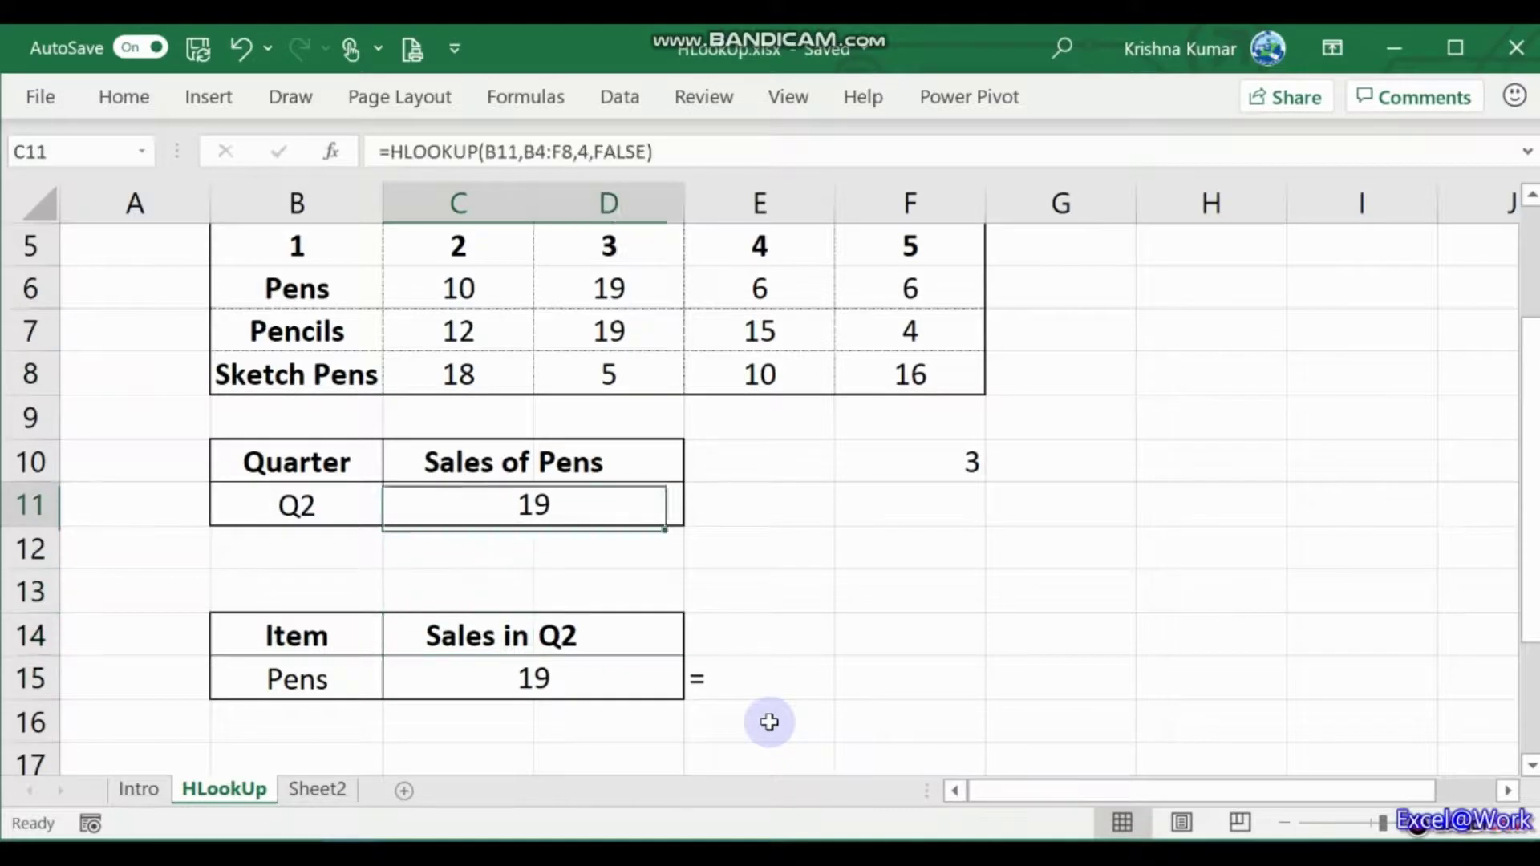
{"action": "key", "text": "Left"}
{"action": "type", "text": "q3"}
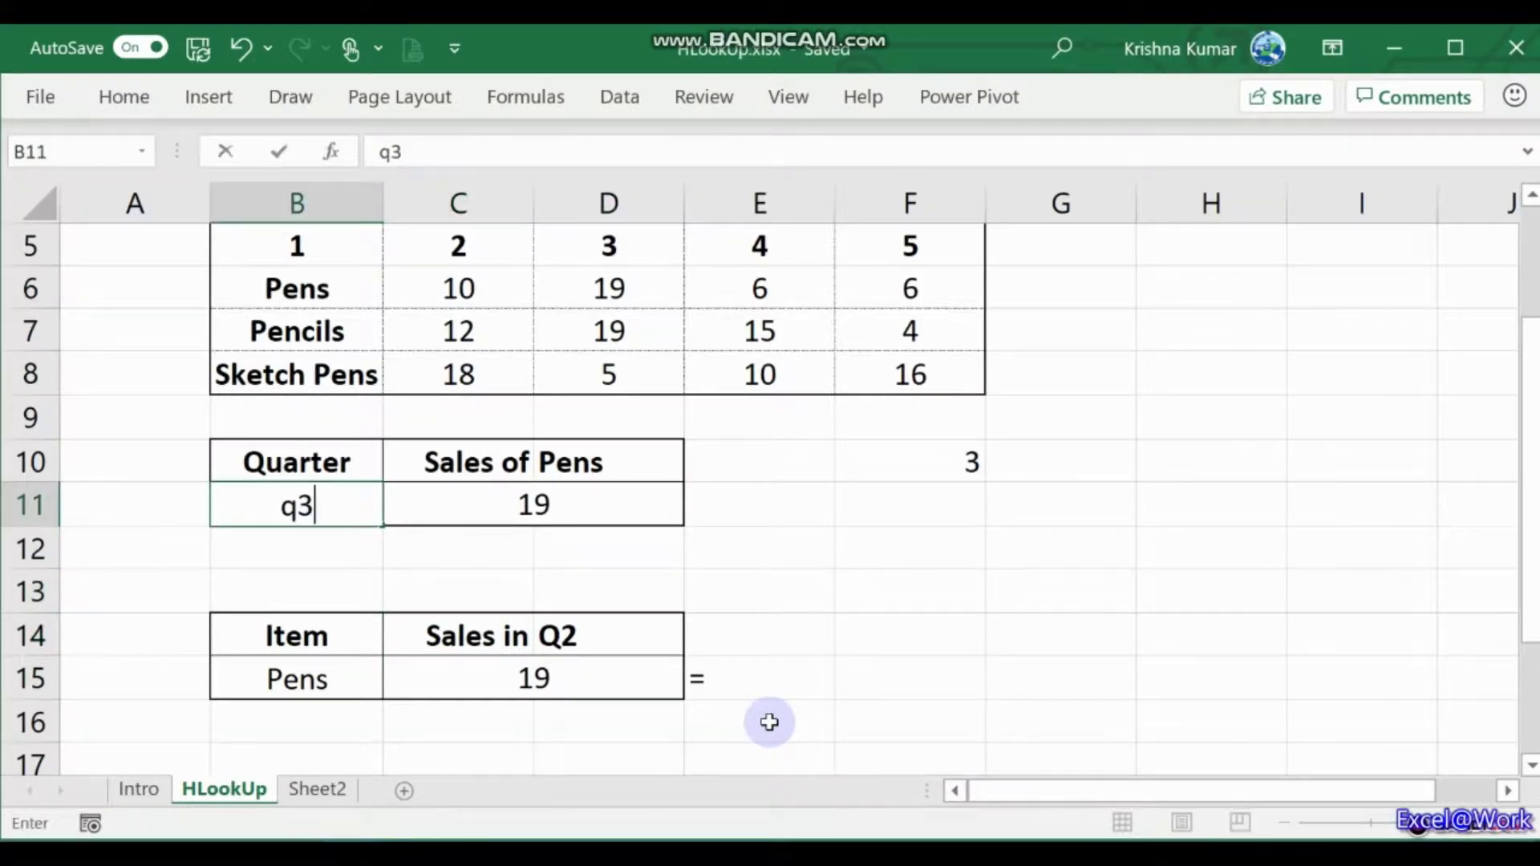
{"action": "key", "text": "Tab"}
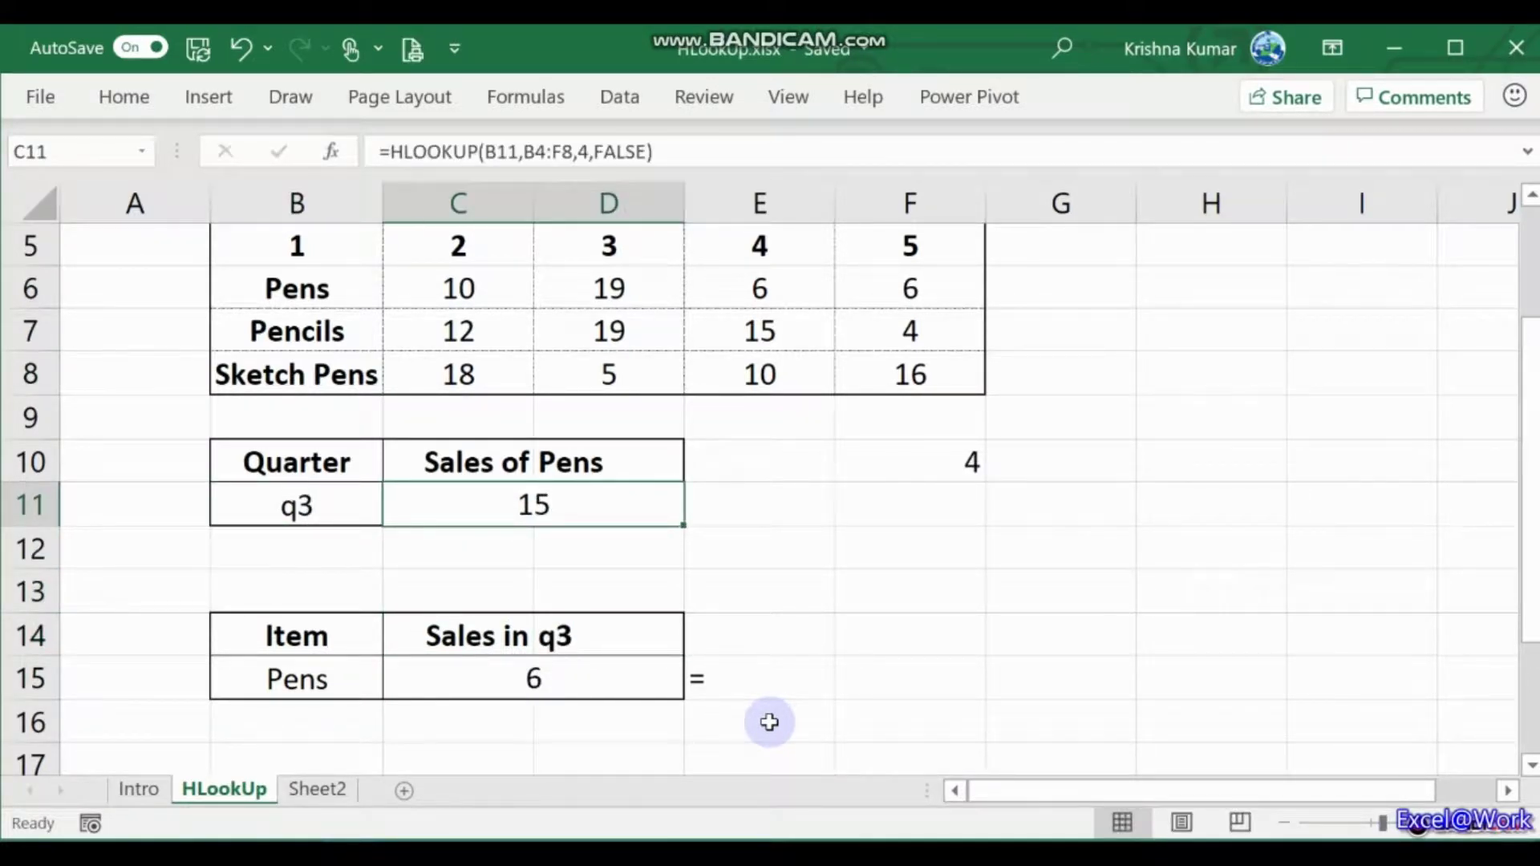
Step: Examine the Q3 sales of each item in the sales table against the HLOOKUP result in C11
{"action": "key", "text": "Up"}
{"action": "key", "text": "Down"}
{"action": "key", "text": "Up"}
{"action": "key", "text": "Up"}
{"action": "key", "text": "Up"}
{"action": "key", "text": "Up"}
{"action": "key", "text": "Up"}
{"action": "key", "text": "Up"}
{"action": "key", "text": "Up"}
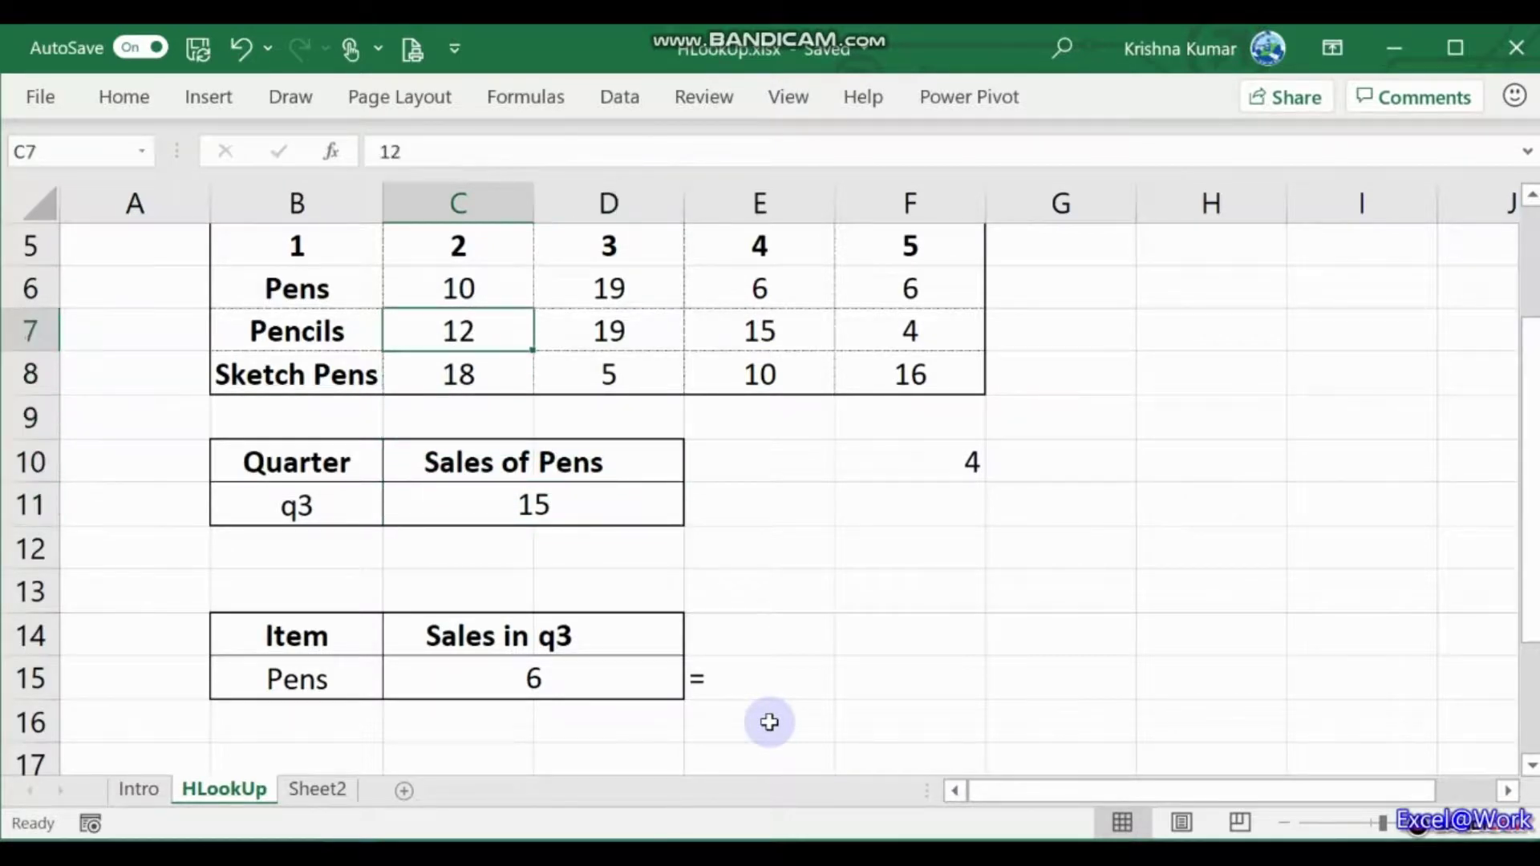
{"action": "key", "text": "Down"}
{"action": "key", "text": "Down"}
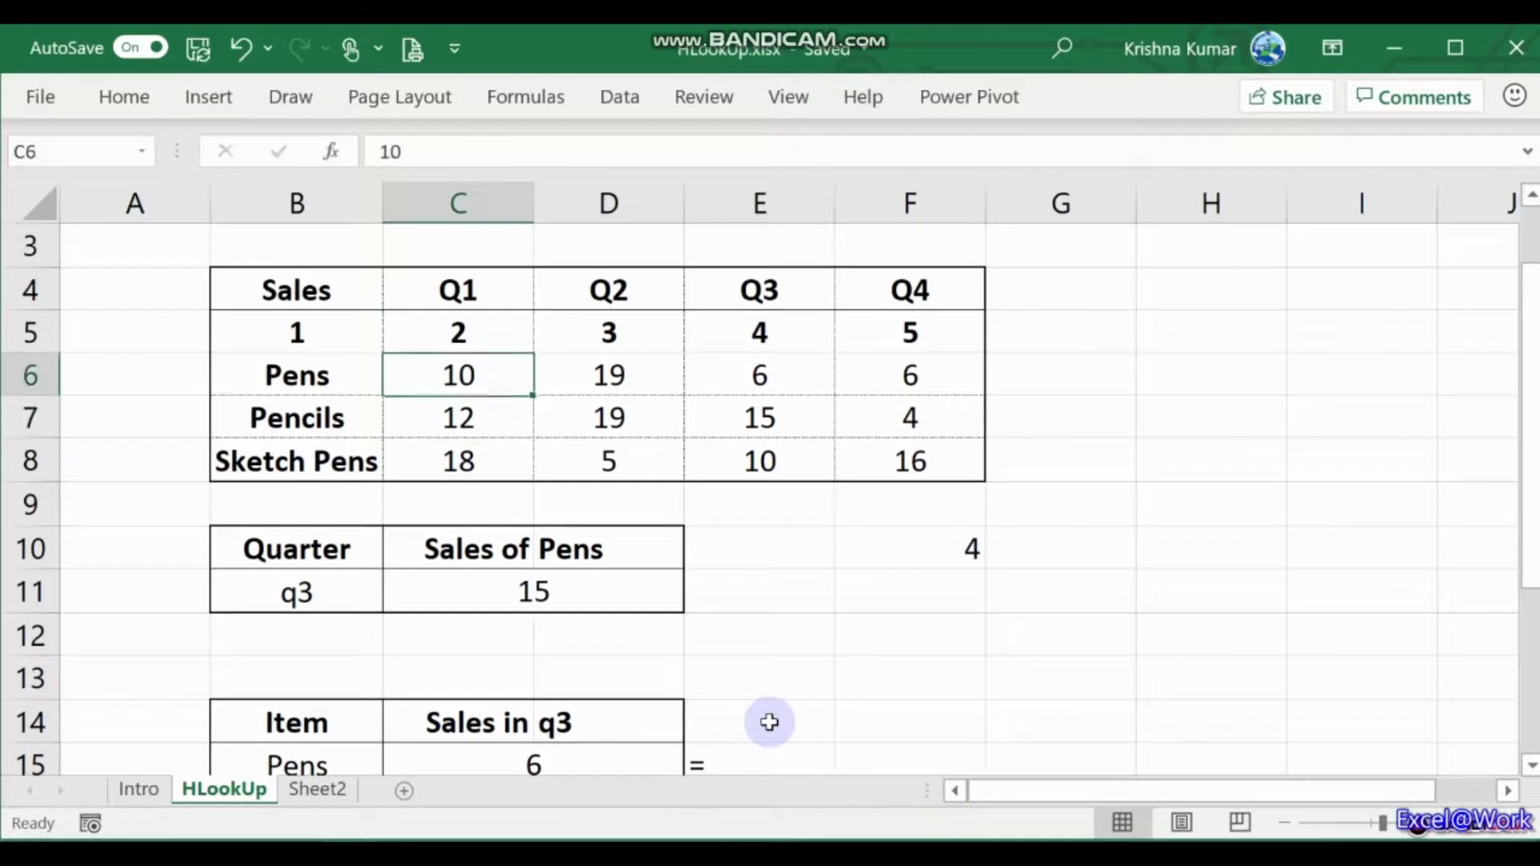
{"action": "key", "text": "Right"}
{"action": "key", "text": "Right"}
{"action": "key", "text": "Right"}
{"action": "key", "text": "Left"}
{"action": "key", "text": "Down"}
{"action": "key", "text": "Down"}
{"action": "key", "text": "Down"}
{"action": "key", "text": "Down"}
{"action": "key", "text": "Down"}
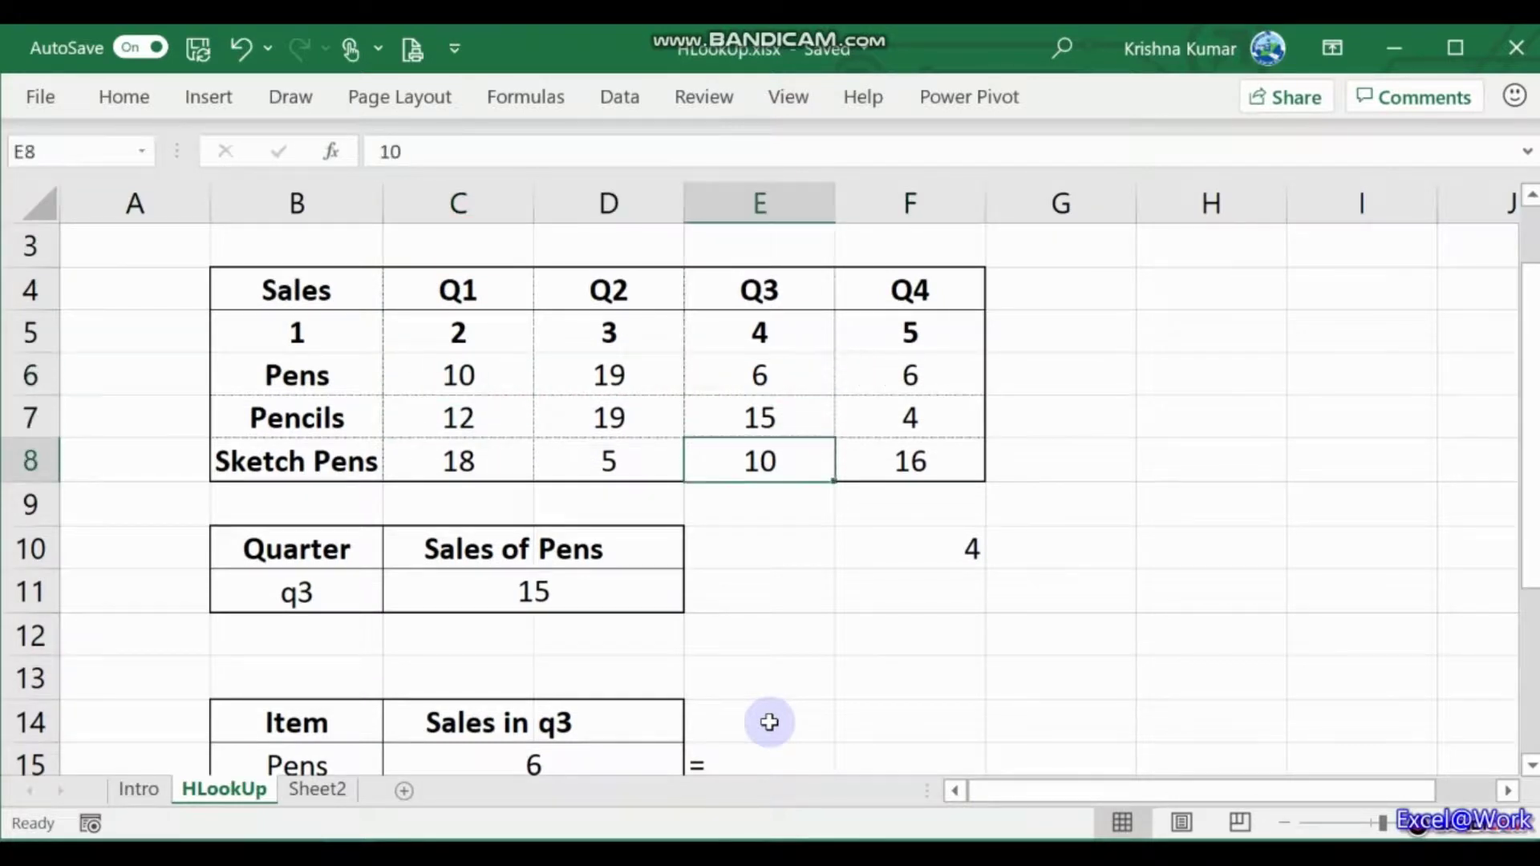
{"action": "key", "text": "Left"}
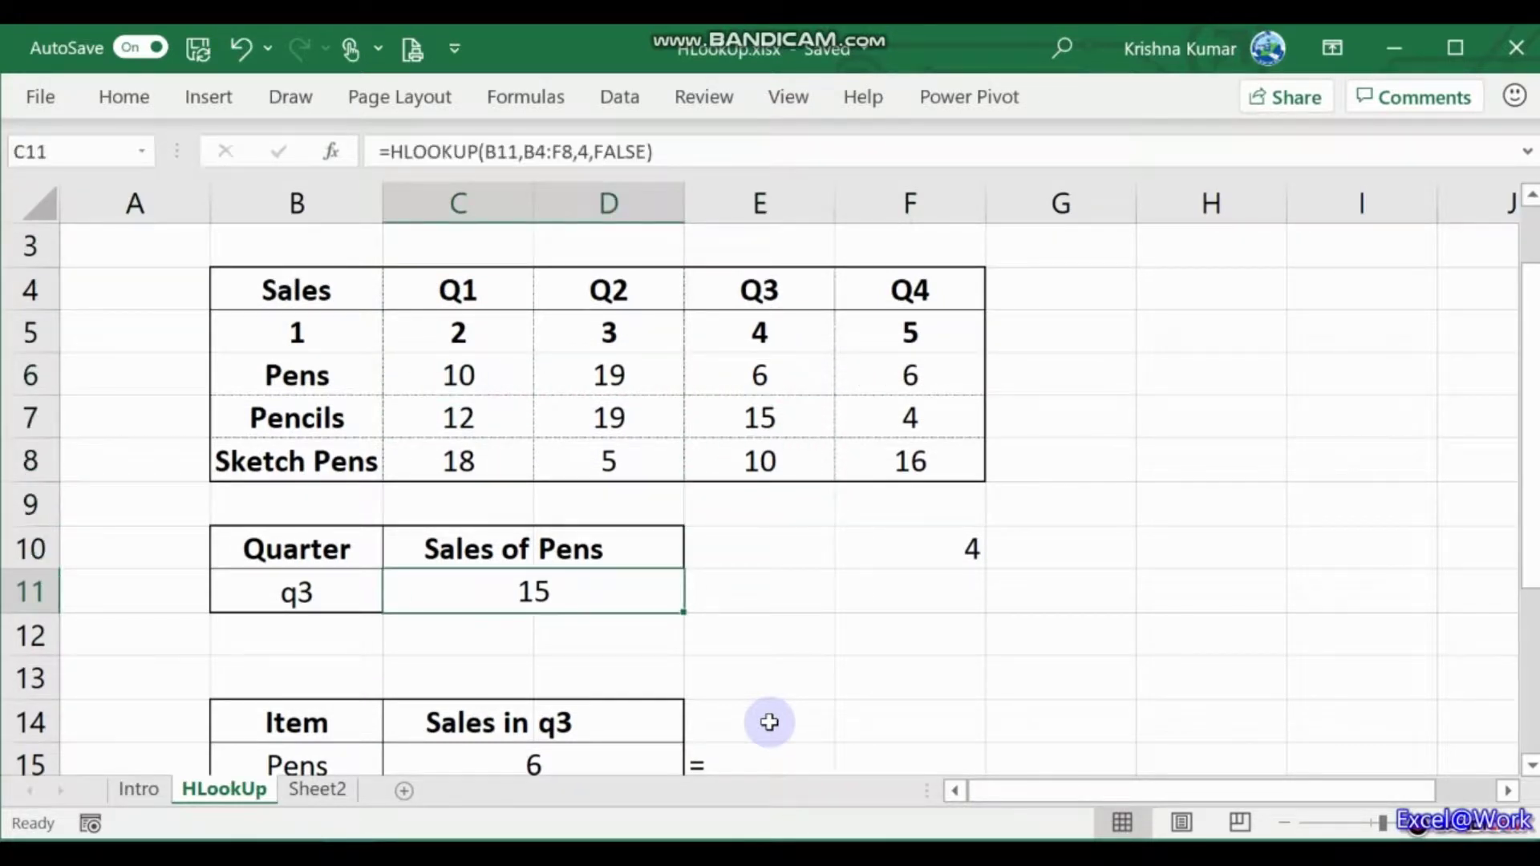
Step: Set the row index of the HLOOKUP formula in cell C11 to 3
{"action": "key", "text": "F2"}
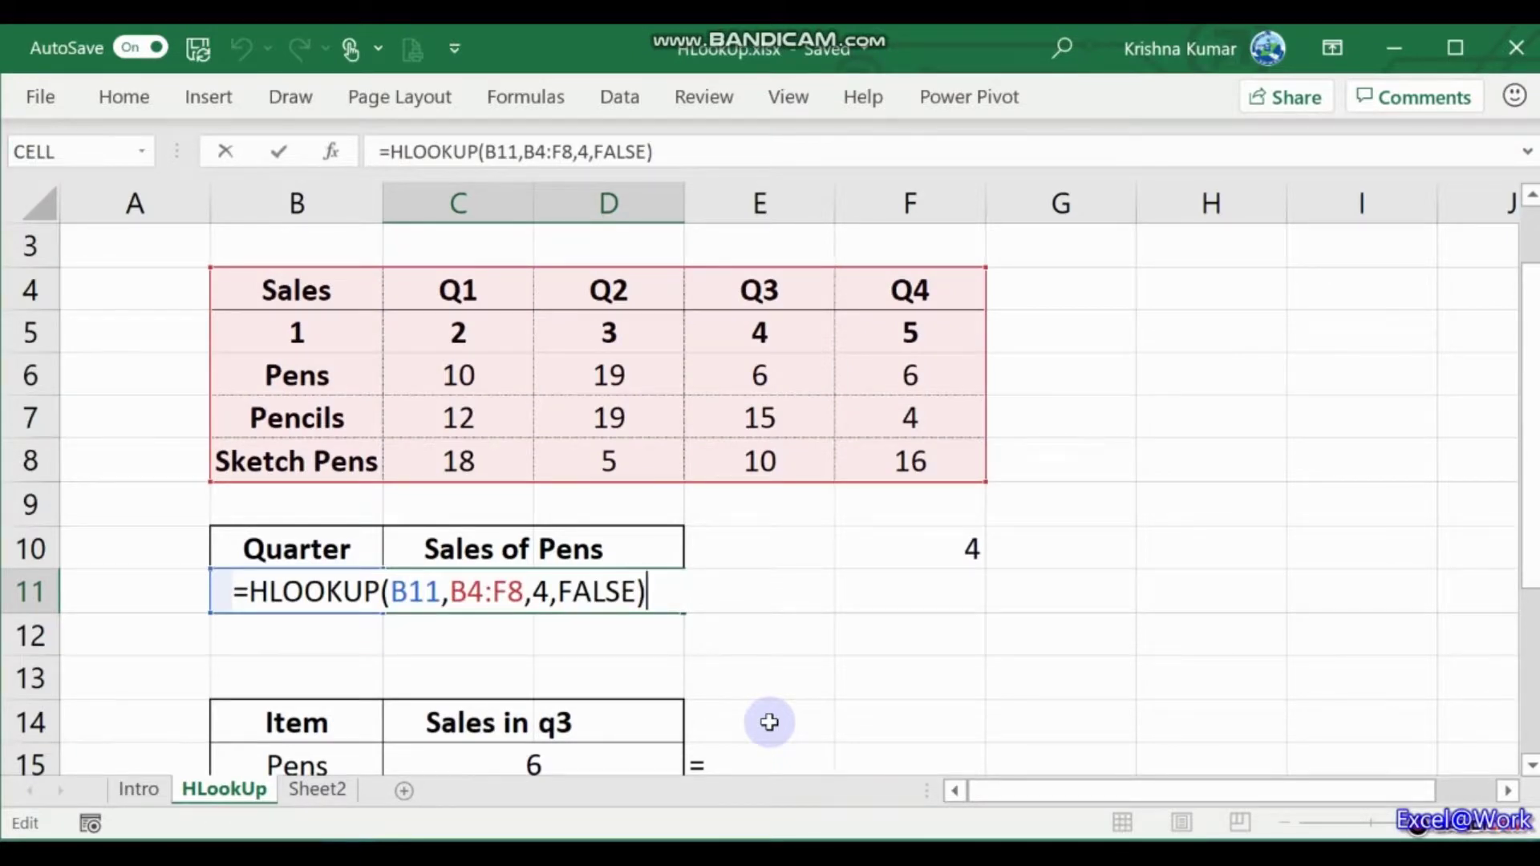
{"action": "key", "text": "Left"}
{"action": "key", "text": "Left"}
{"action": "key", "text": "Left"}
{"action": "key", "text": "Left"}
{"action": "key", "text": "Left"}
{"action": "key", "text": "Left"}
{"action": "key", "text": "Left"}
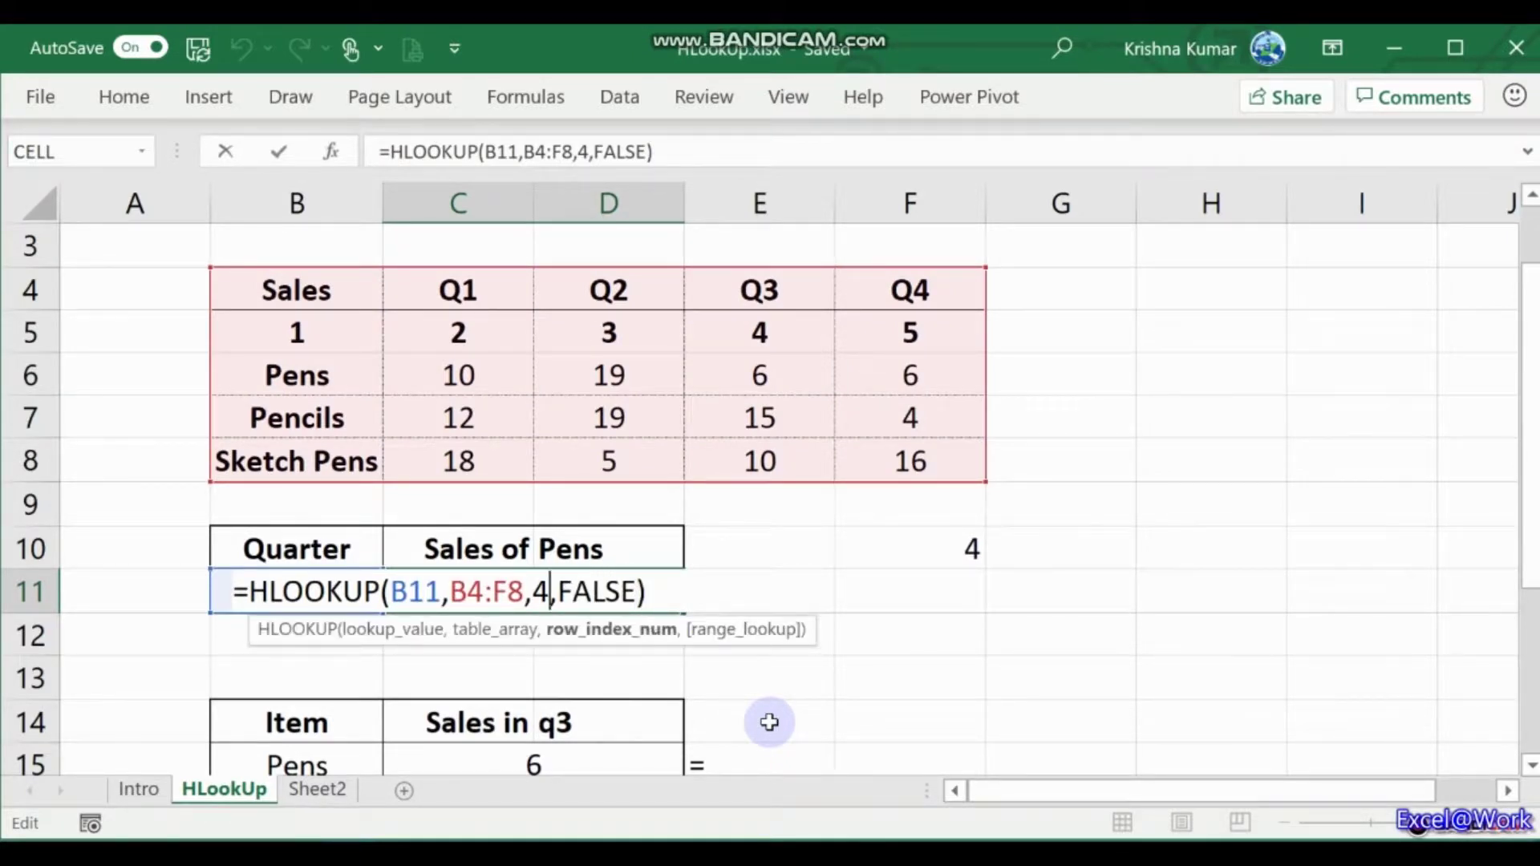
{"action": "key", "text": "Left"}
{"action": "key", "text": "Delete"}
{"action": "type", "text": "3"}
{"action": "key", "text": "Return"}
{"action": "key", "text": "Up"}
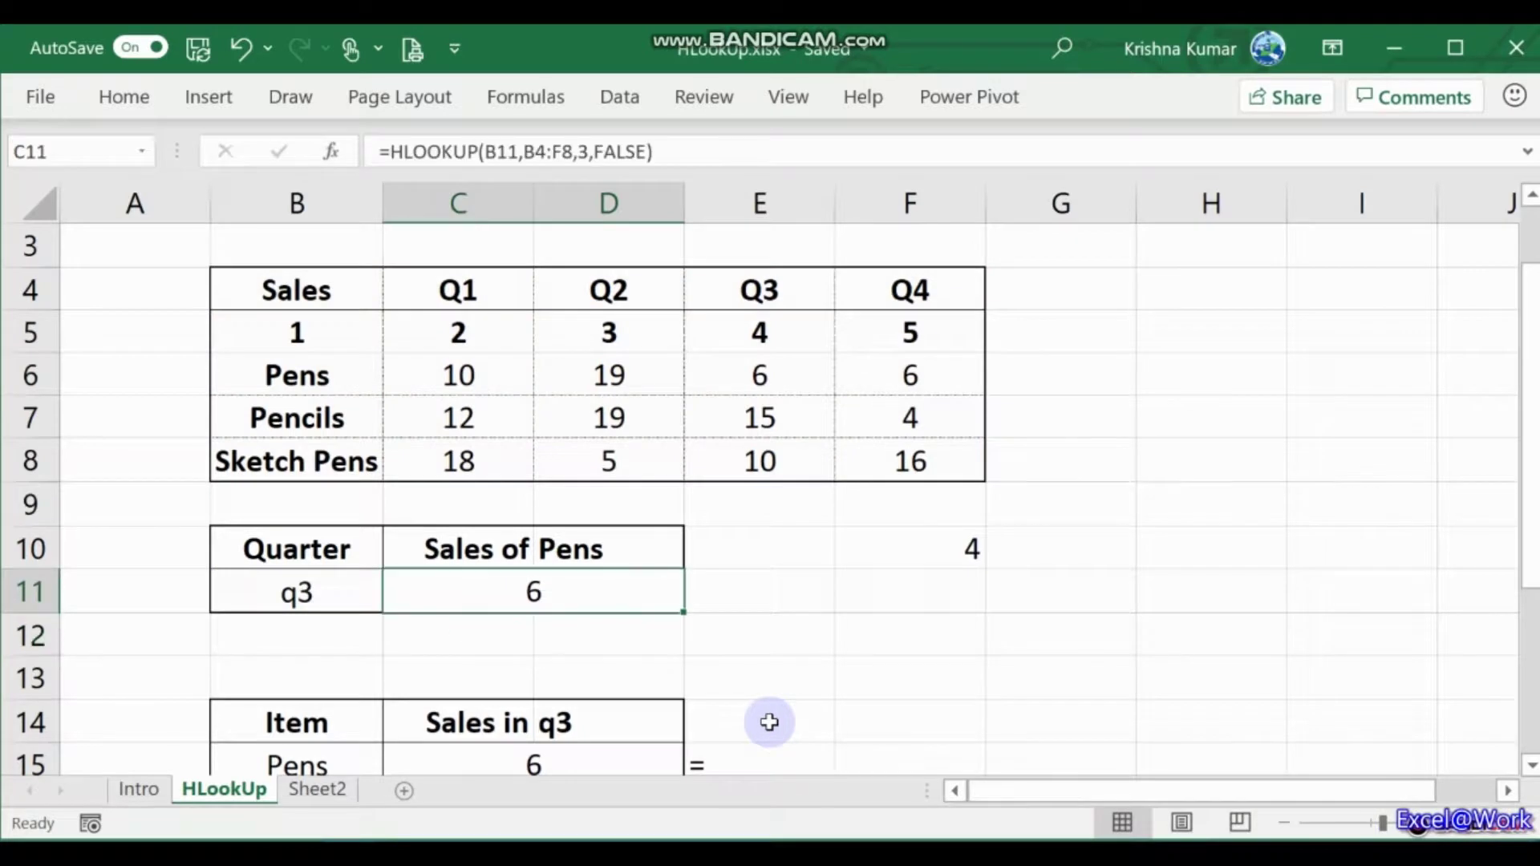
Step: Compare the nested lookup result in C15 with the corrected Sales of Pens result in C11
{"action": "key", "text": "Down"}
{"action": "key", "text": "Down"}
{"action": "key", "text": "Down"}
{"action": "key", "text": "Down"}
{"action": "key", "text": "Down"}
{"action": "key", "text": "Up"}
{"action": "key", "text": "Up"}
{"action": "key", "text": "Left"}
{"action": "key", "text": "Down"}
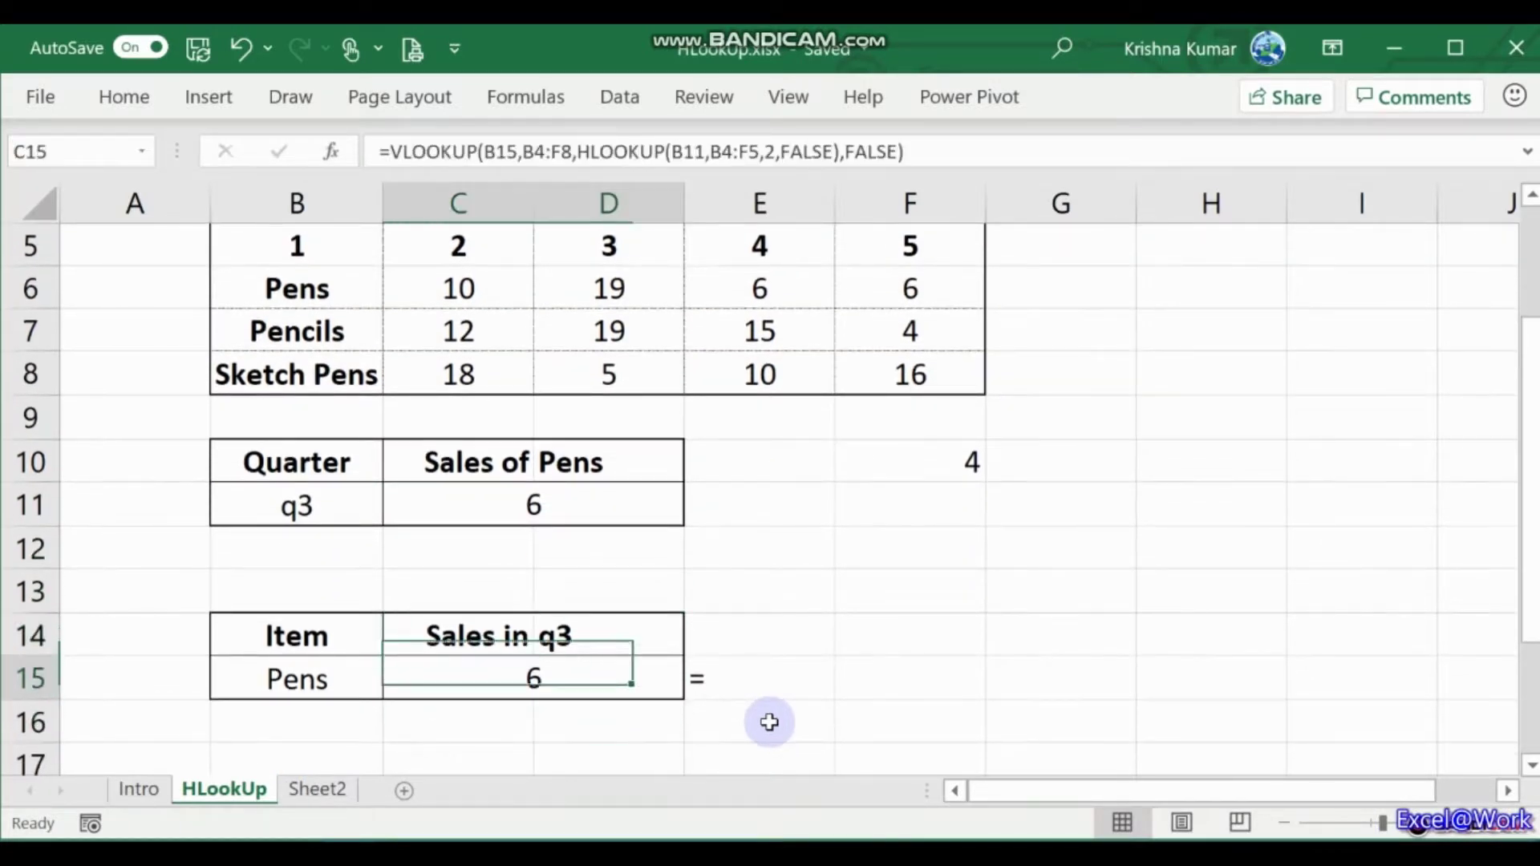
{"action": "key", "text": "Right"}
{"action": "key", "text": "Right"}
{"action": "key", "text": "Up"}
{"action": "key", "text": "Left"}
{"action": "key", "text": "Left"}
Step: Set the quarter in cell B11 to Q2, with a capital Q
{"action": "key", "text": "Up"}
{"action": "key", "text": "Up"}
{"action": "key", "text": "Up"}
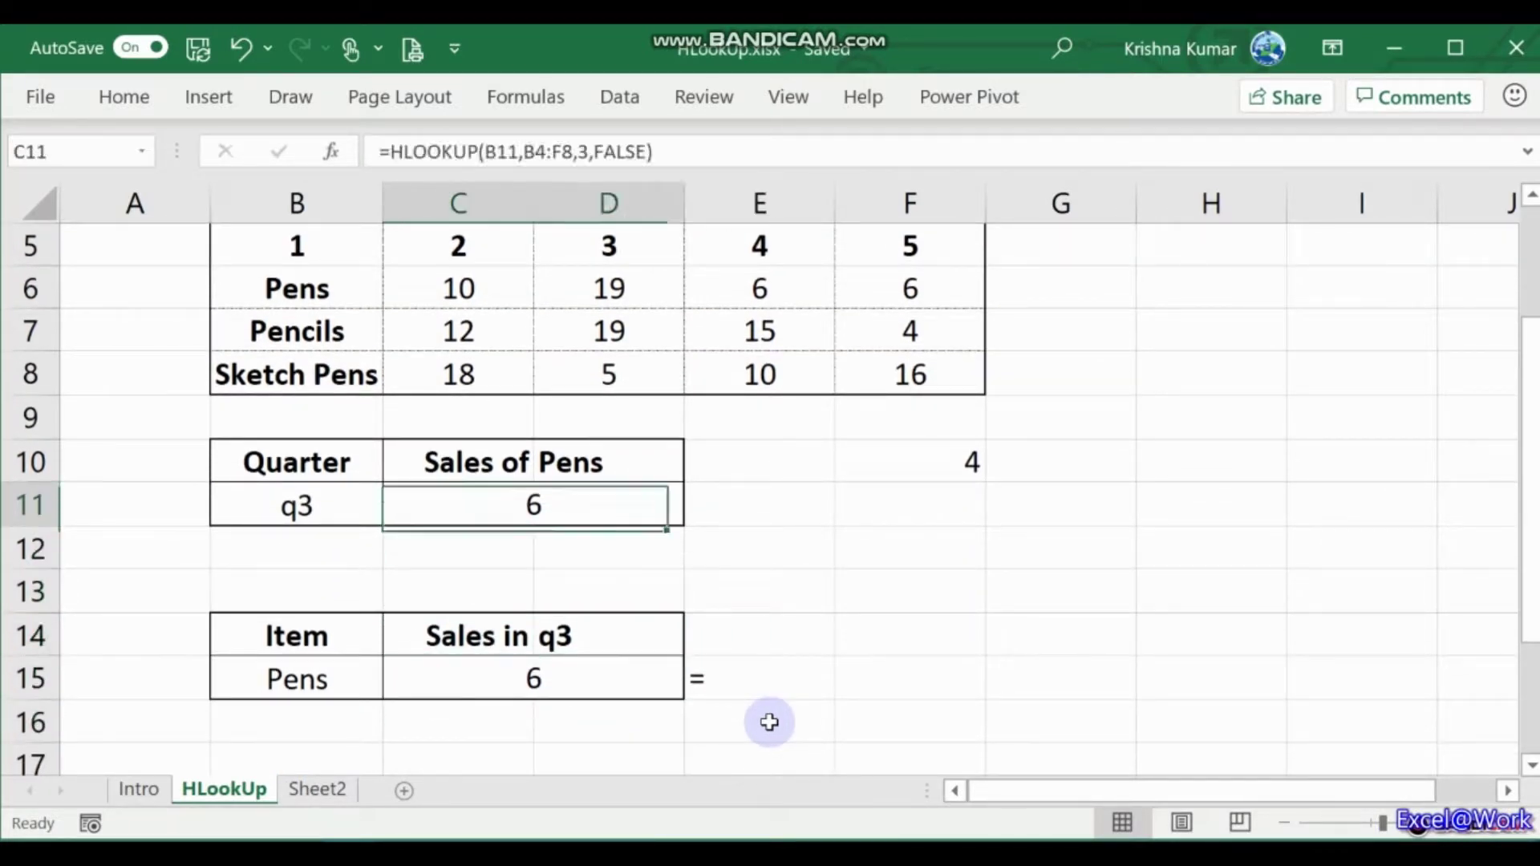
{"action": "key", "text": "Left"}
{"action": "type", "text": "q2"}
{"action": "key", "text": "Tab"}
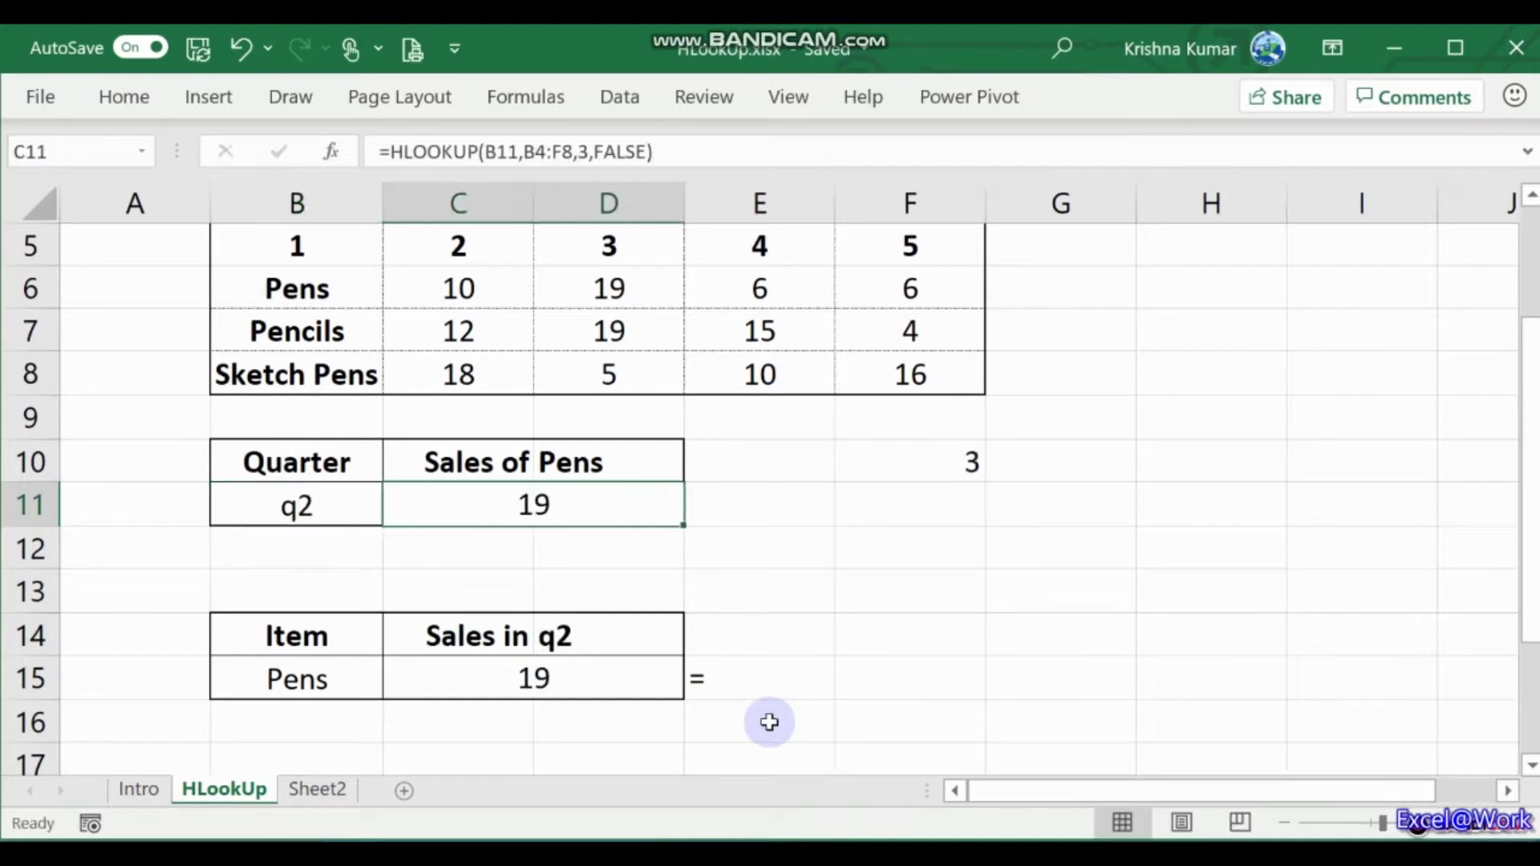
{"action": "key", "text": "Left"}
{"action": "type", "text": "Q2"}
{"action": "key", "text": "Tab"}
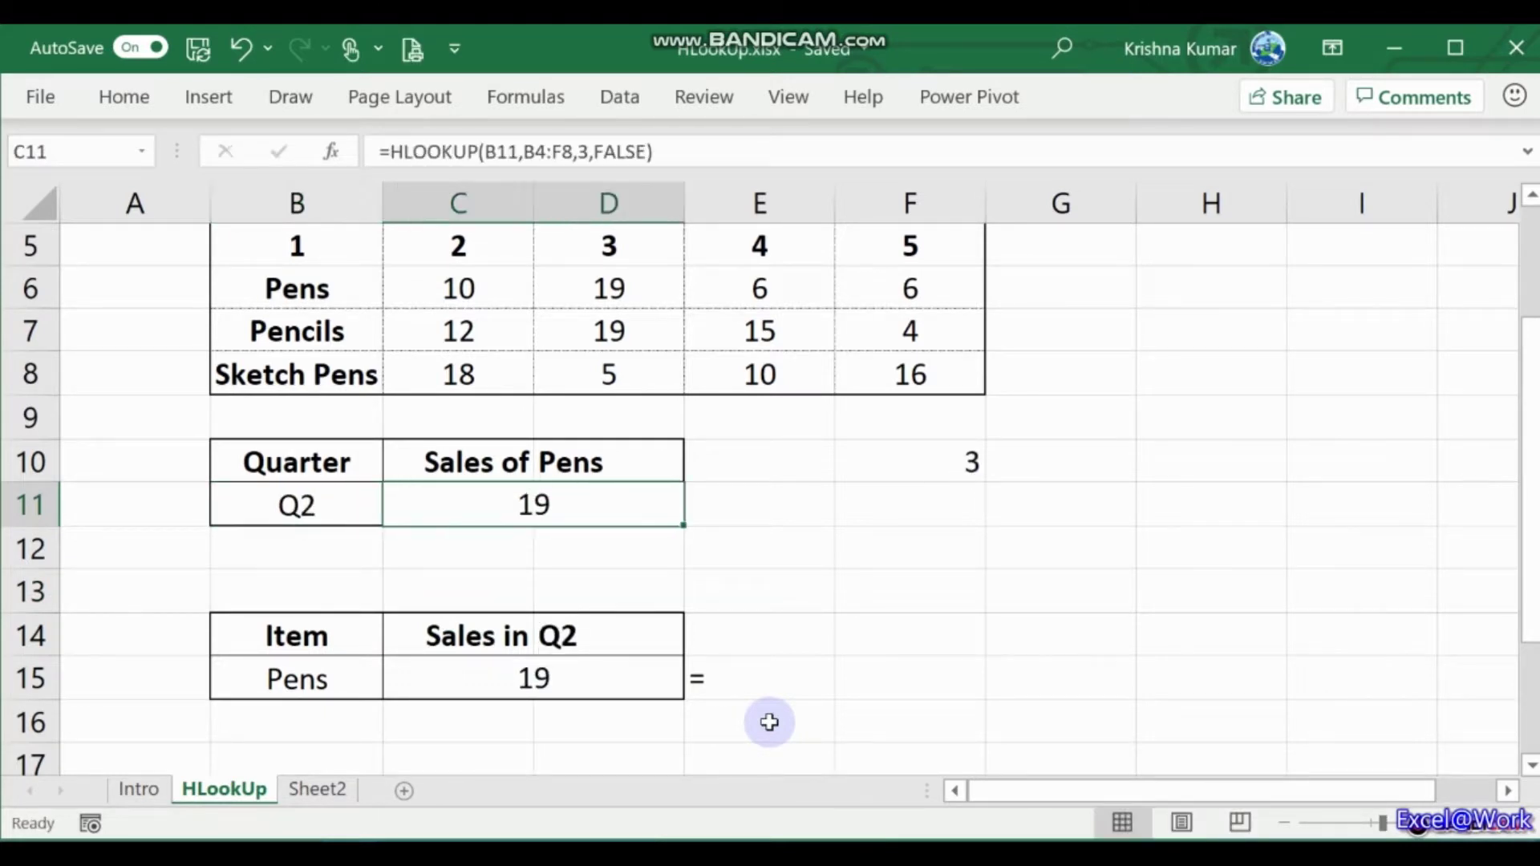
Step: Review the item in B15 and its Q2 sales lookup in C15
{"action": "key", "text": "Down"}
{"action": "key", "text": "Down"}
{"action": "key", "text": "Down"}
{"action": "key", "text": "Down"}
{"action": "key", "text": "Left"}
{"action": "key", "text": "Right"}
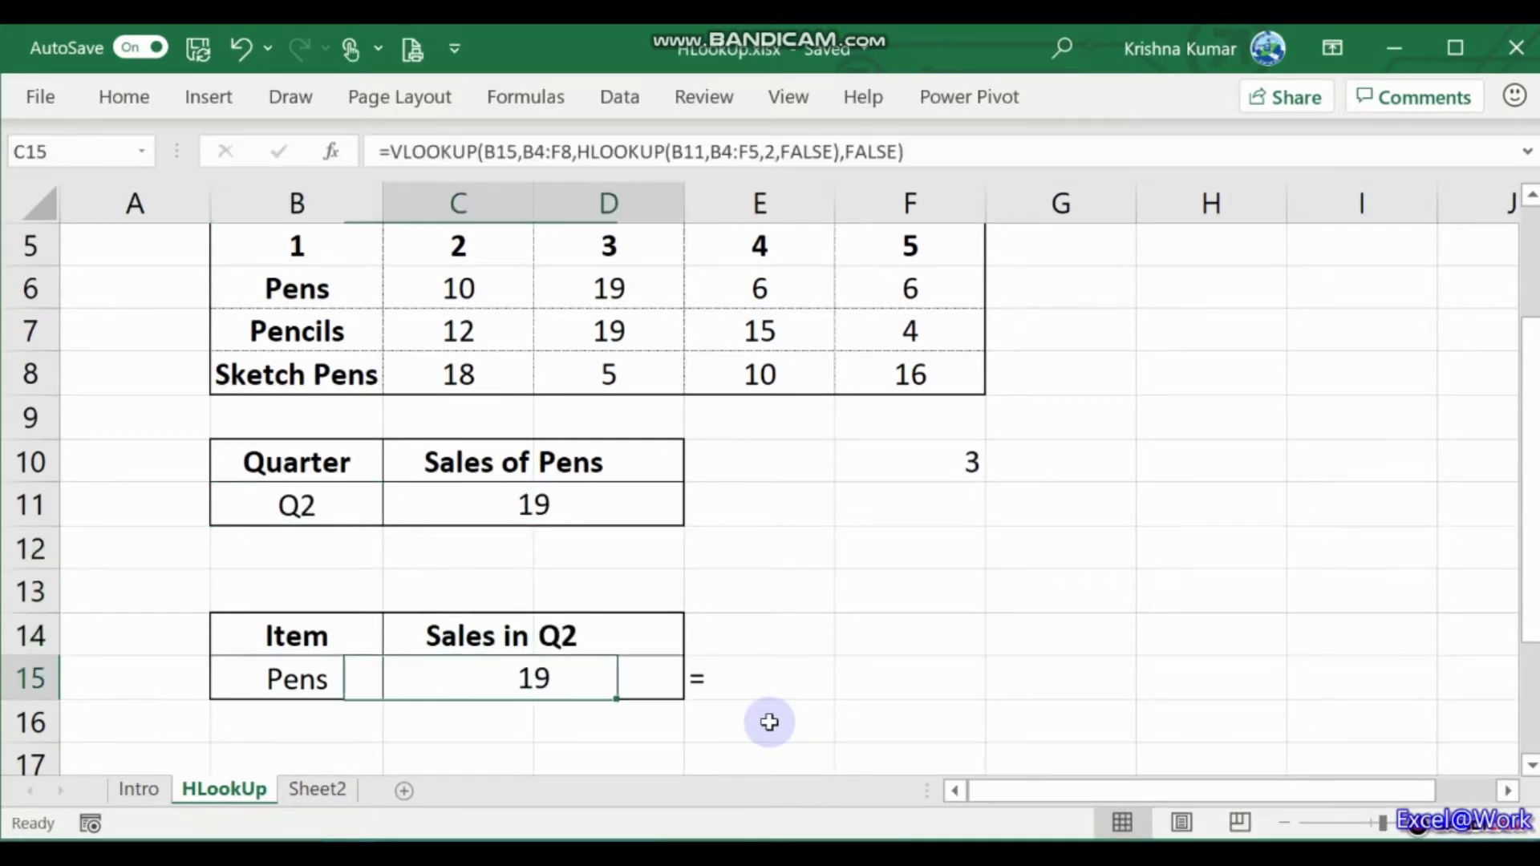
{"action": "key", "text": "Right"}
{"action": "key", "text": "Left"}
{"action": "key", "text": "Left"}
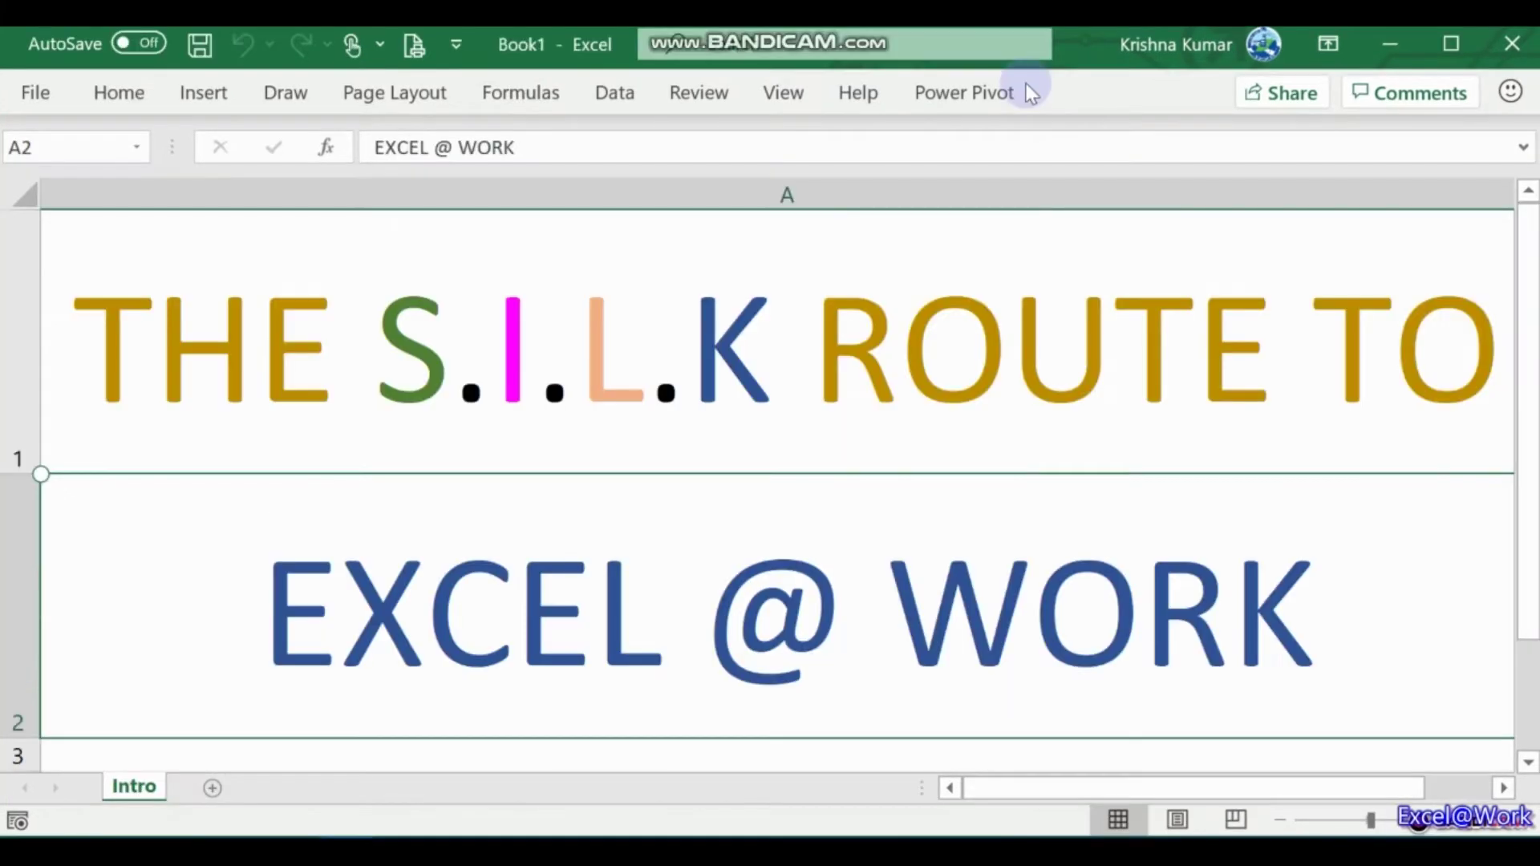